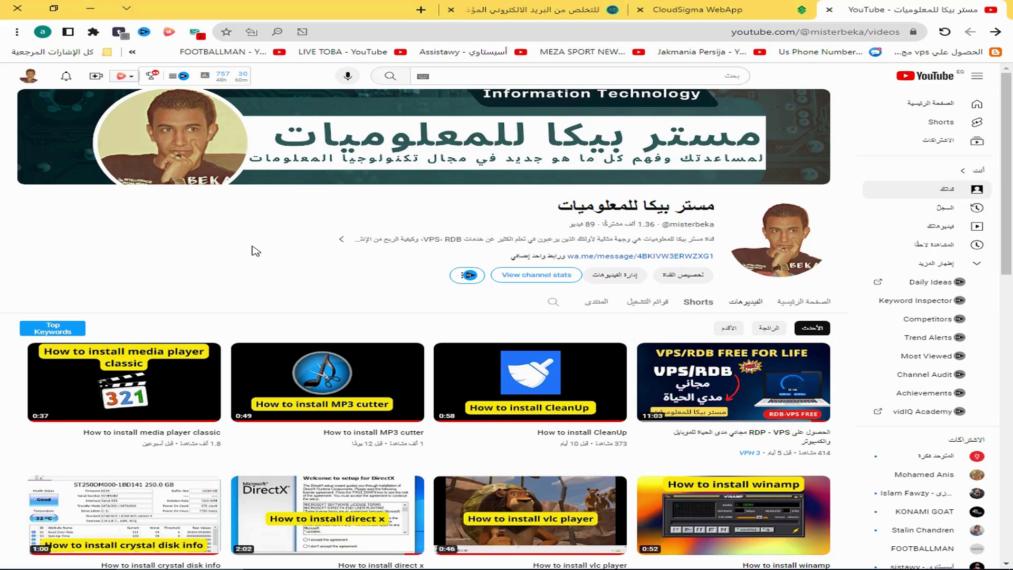
# Switch to the CloudSigma WebApp tab showing the empty Compute servers list
pyautogui.click(696, 10)
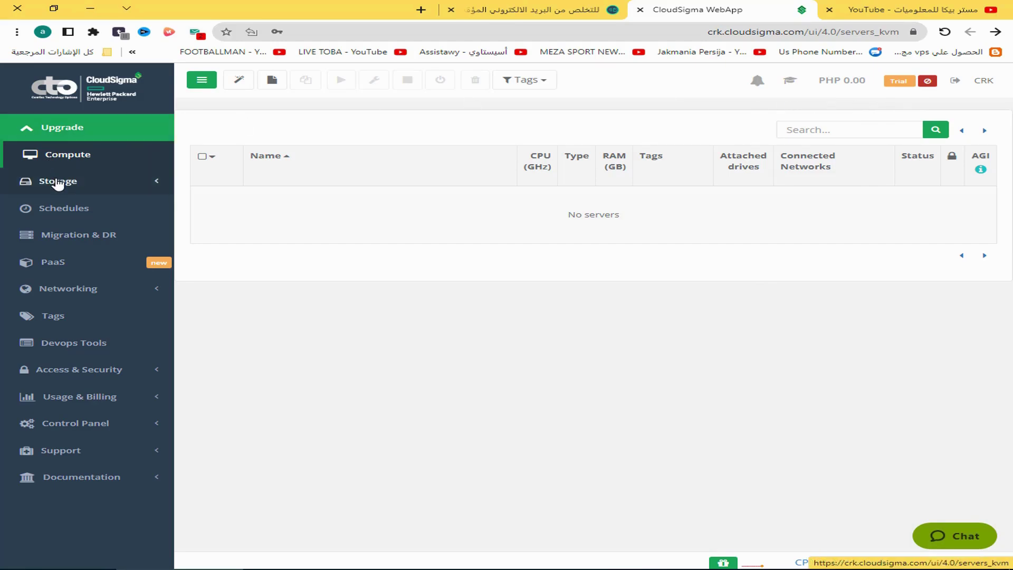
# Look through the Drives and Upgrade pages, return to Servers, then sign out
pyautogui.click(53, 181)
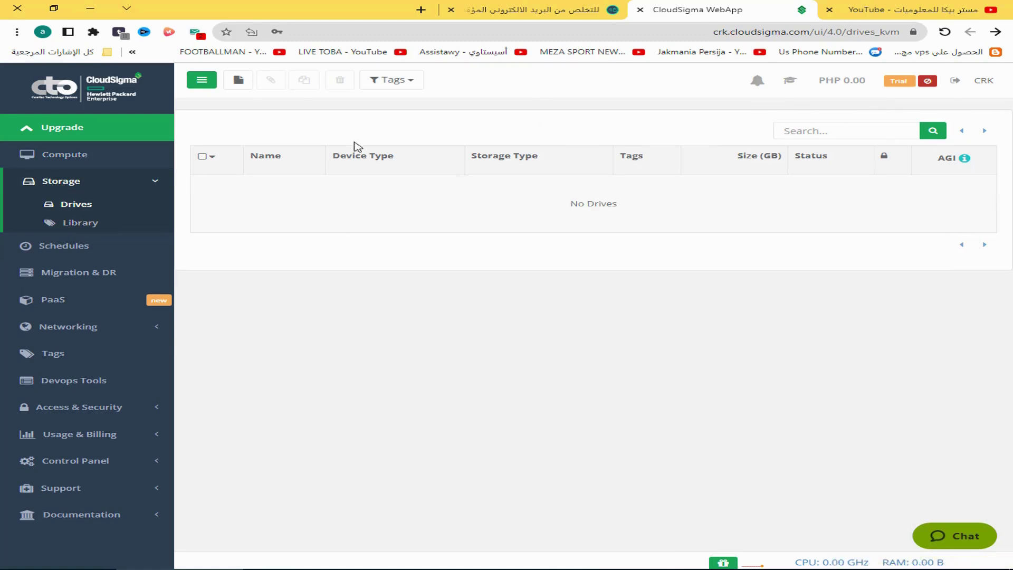
pyautogui.click(79, 126)
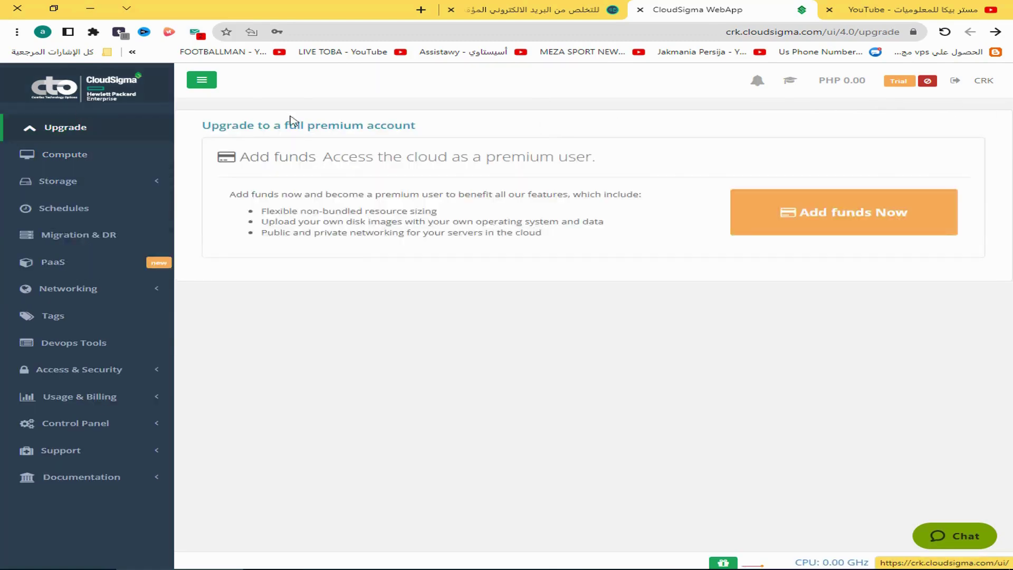
pyautogui.click(153, 155)
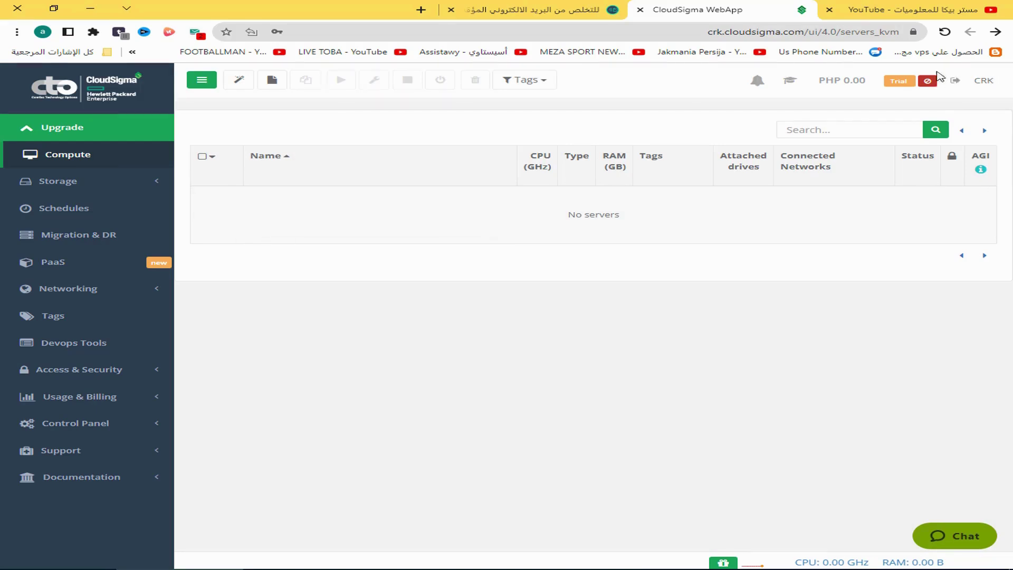
pyautogui.click(955, 80)
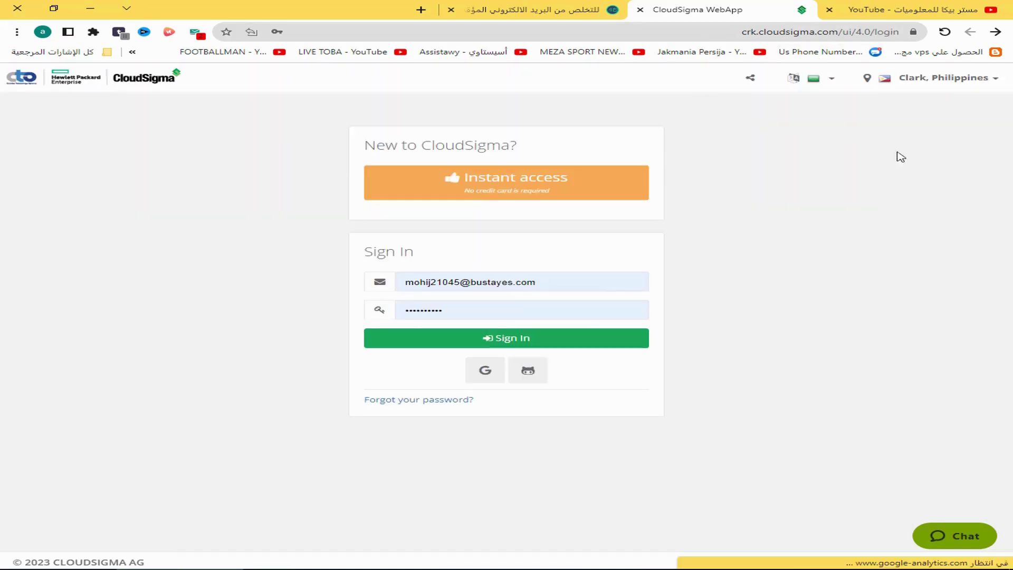
# Switch the login page language to Arabic and start an instant-access guest session
pyautogui.click(584, 8)
pyautogui.click(719, 8)
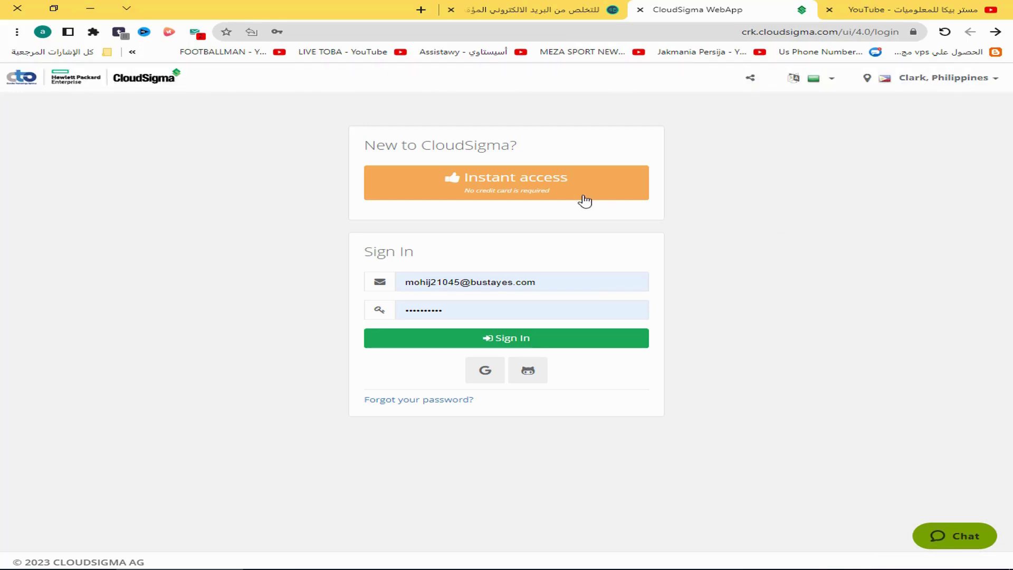
pyautogui.click(814, 81)
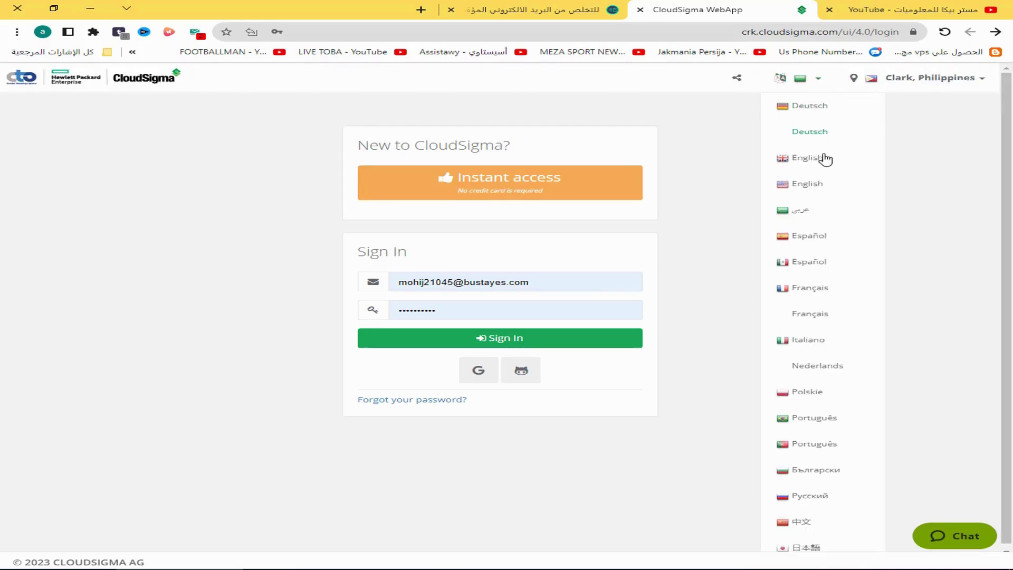
pyautogui.click(799, 212)
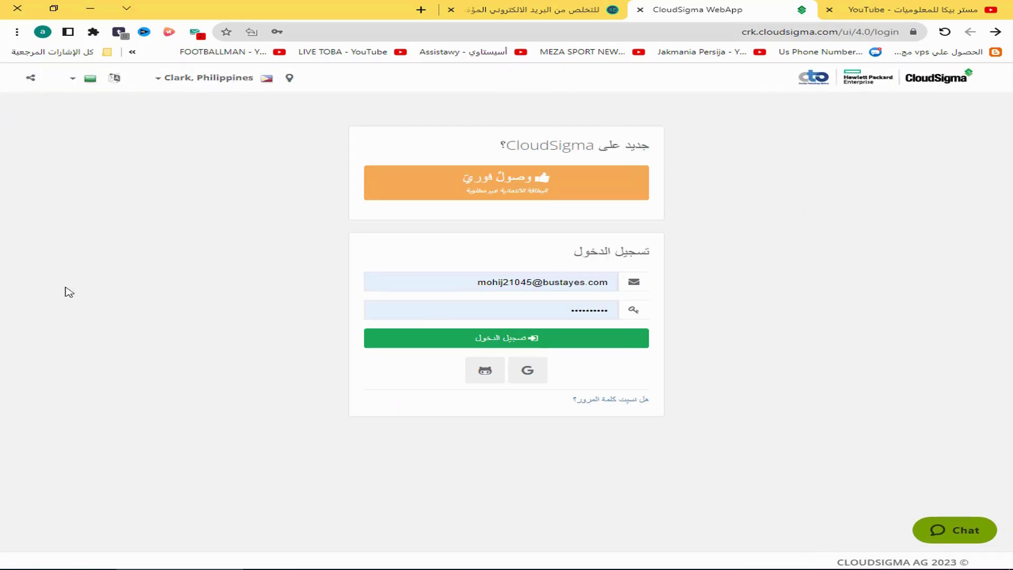
pyautogui.click(495, 190)
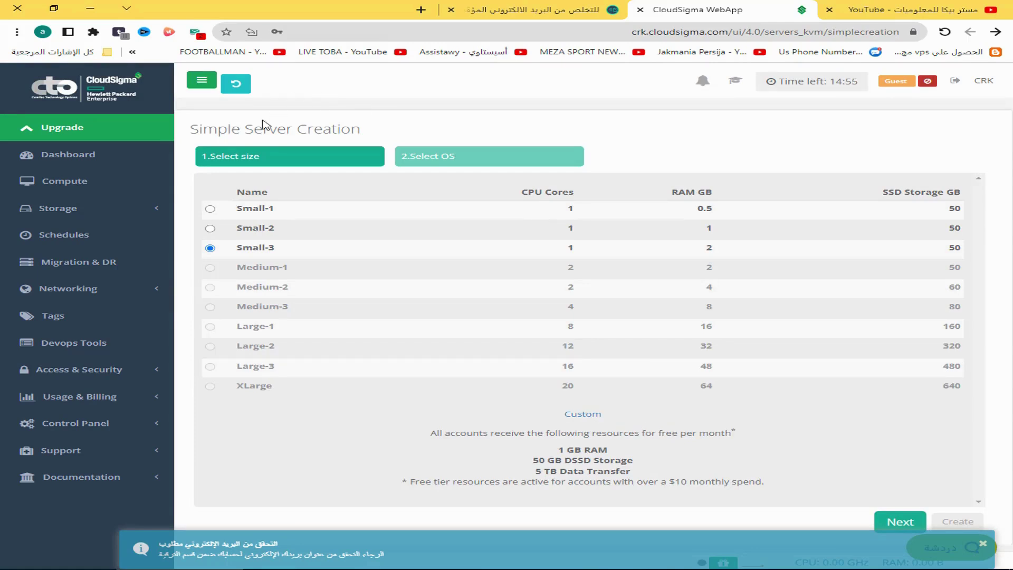
# Open the free seven-day trial signup page, then switch to the Temp Mail tab
pyautogui.click(58, 138)
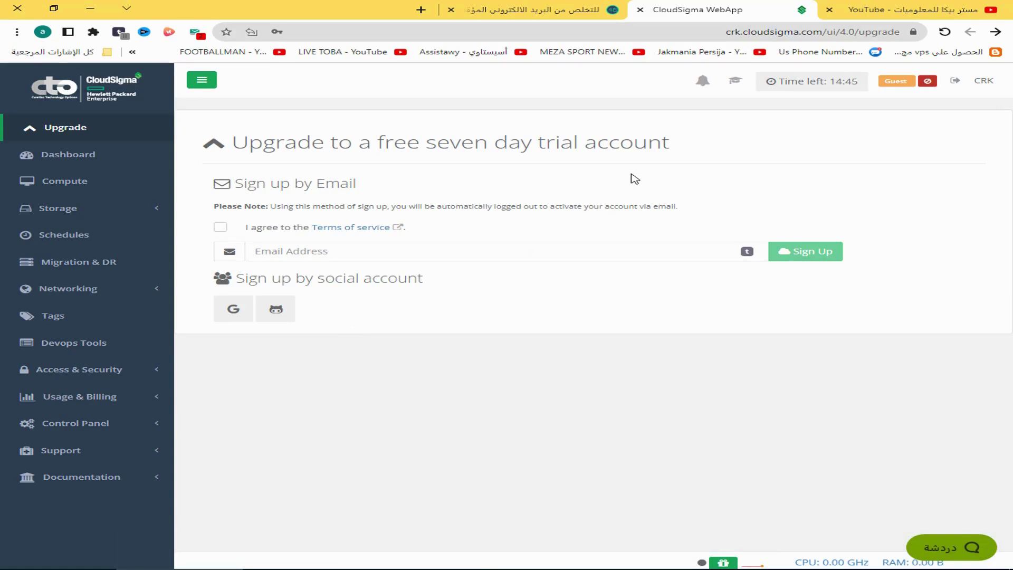
pyautogui.click(538, 9)
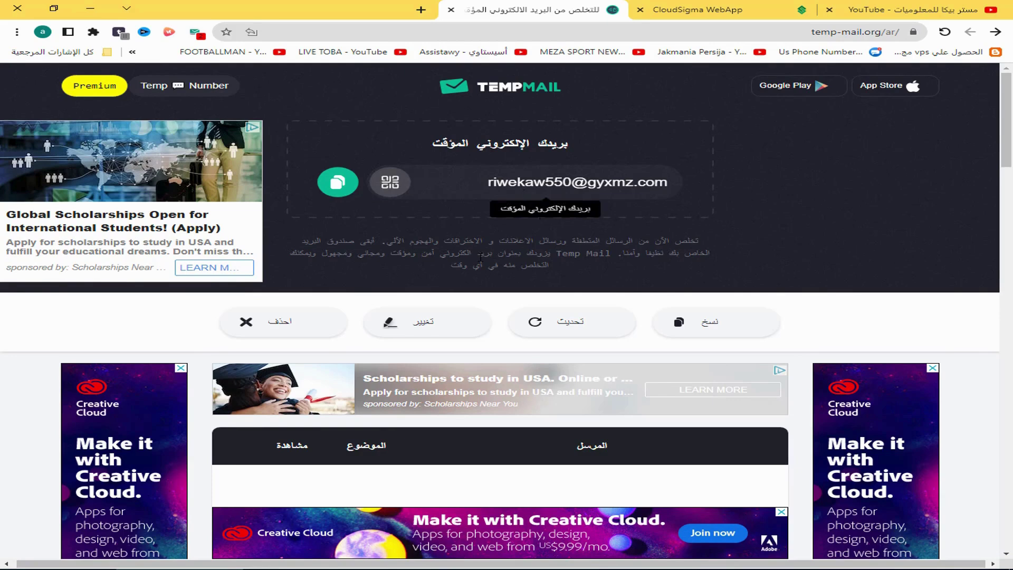
# Generate a fresh Temp Mail address, paste it into the trial Email Address field, and accept the terms
pyautogui.click(294, 324)
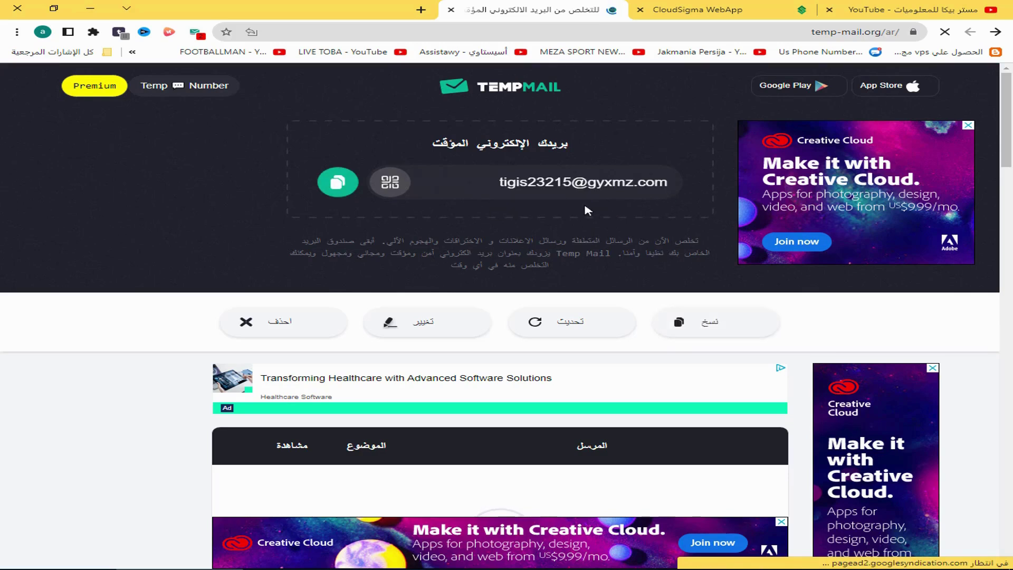
pyautogui.click(730, 332)
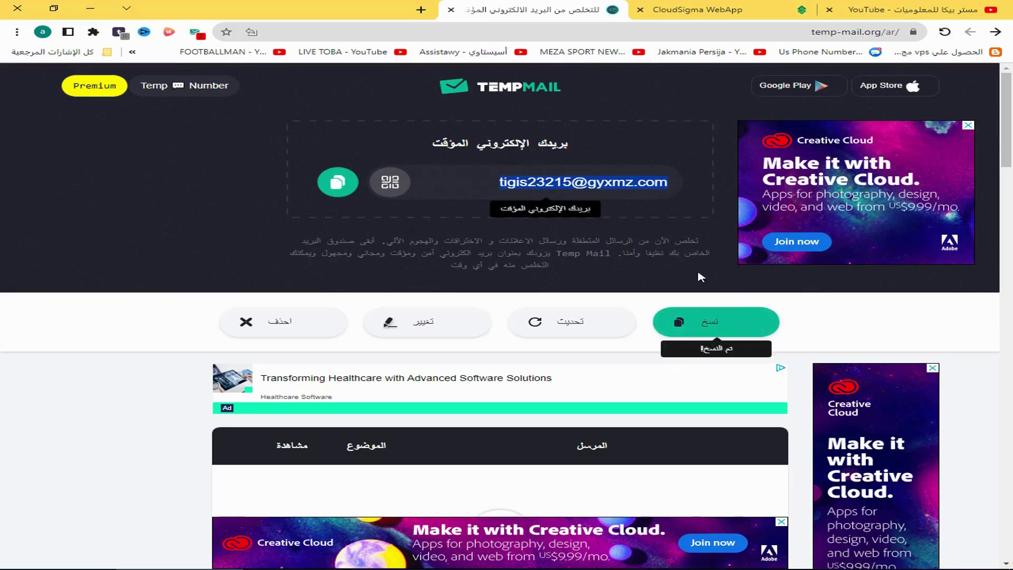
pyautogui.click(696, 10)
pyautogui.click(402, 252)
pyautogui.hotkey('ctrl', 'v')
pyautogui.click(220, 227)
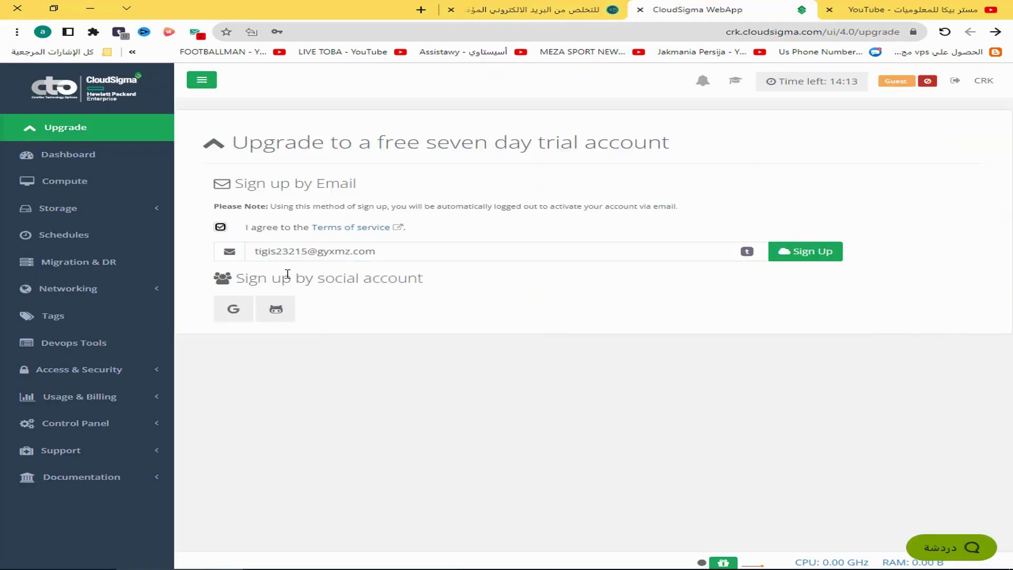
# Submit the trial signup, acknowledge the activation notice, and return to the Temp Mail inbox
pyautogui.click(794, 251)
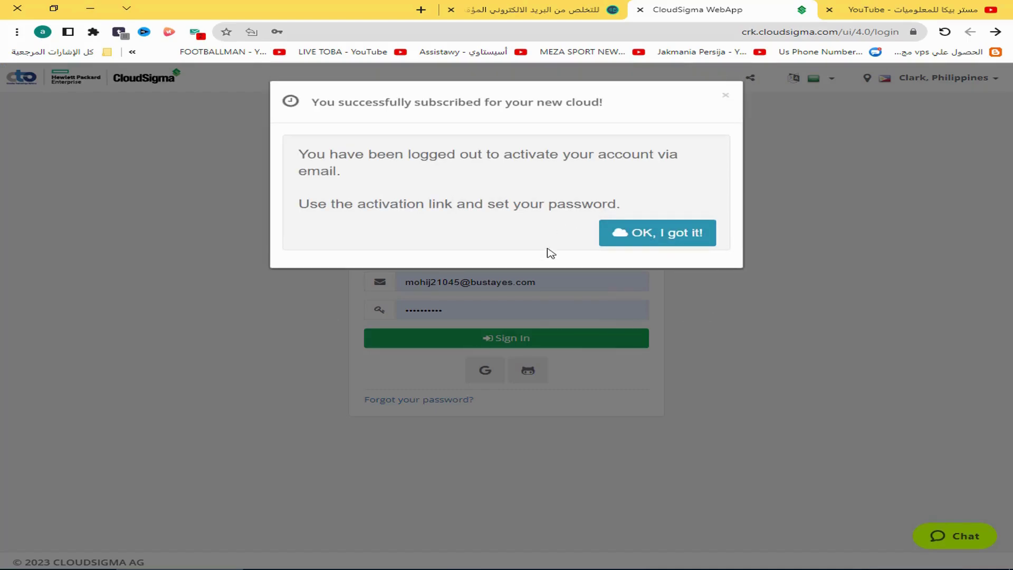
pyautogui.click(695, 246)
pyautogui.click(533, 10)
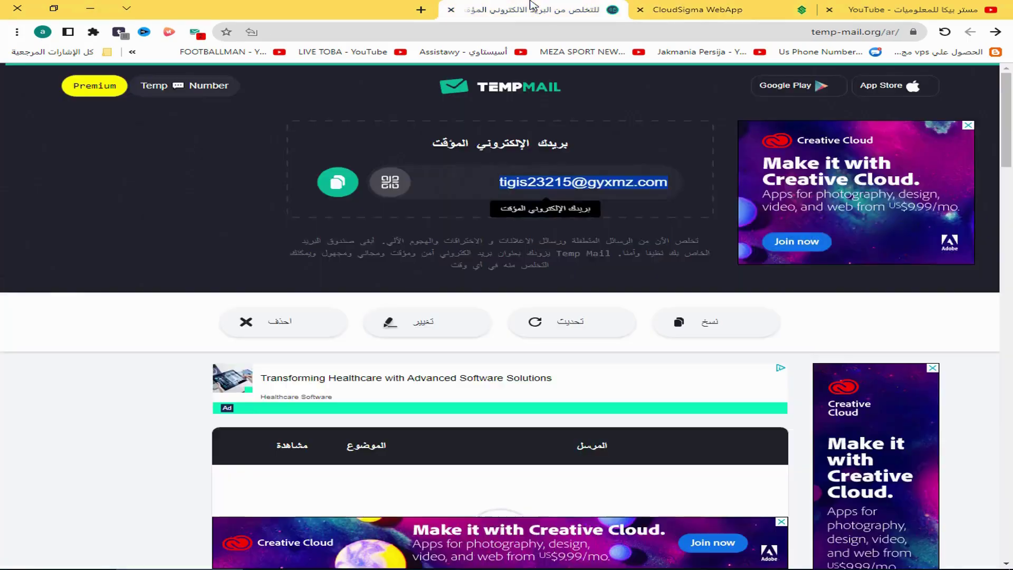
# Open CloudSigma's 'Your account is ready' email and follow its activation link
pyautogui.scroll(-2, 372, 212)
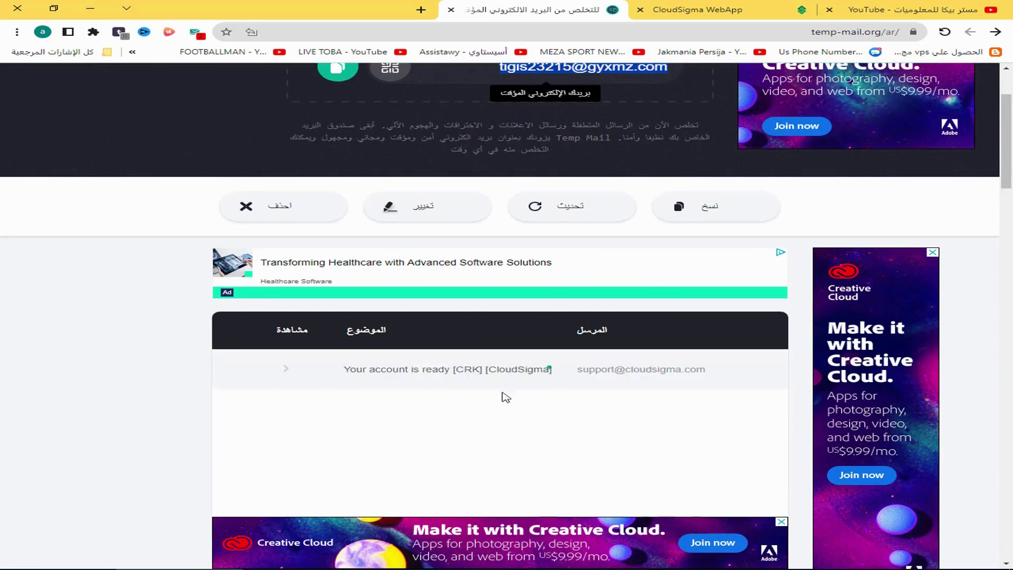
pyautogui.click(414, 375)
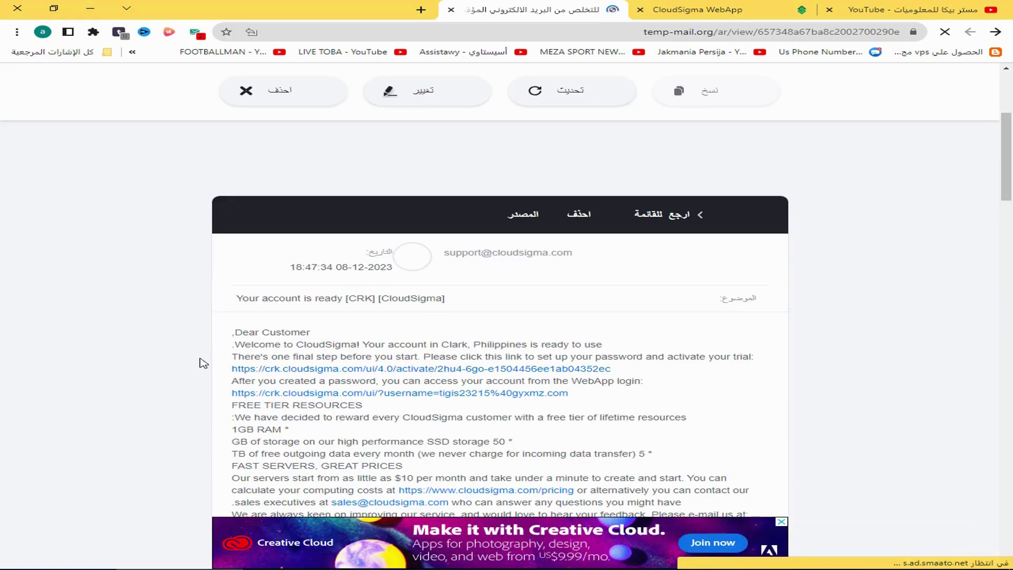
pyautogui.click(398, 369)
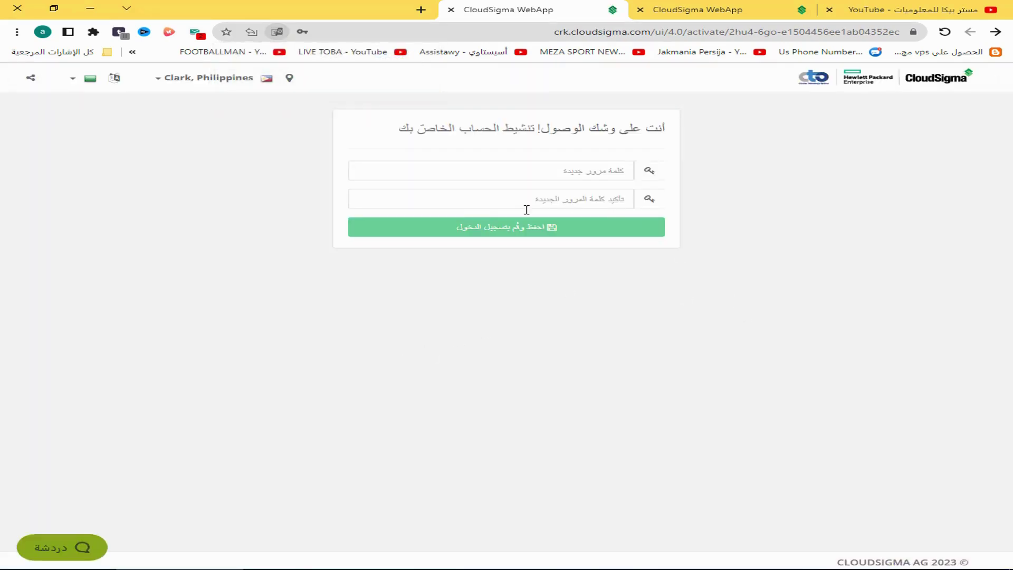
# Enter the new account password, confirm it, then save and log in
pyautogui.click(567, 171)
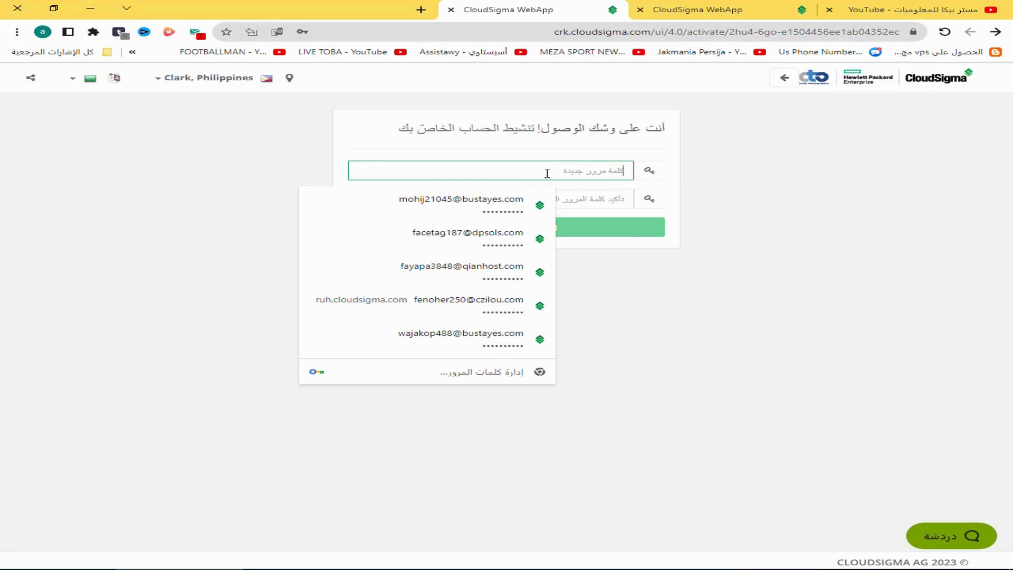
pyautogui.click(556, 158)
pyautogui.click(539, 171)
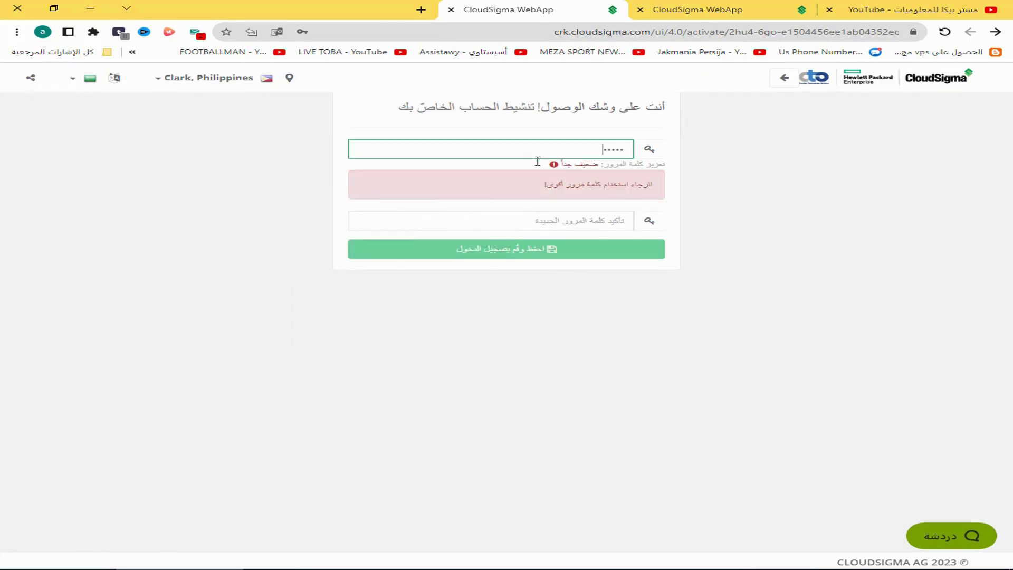
pyautogui.press('Tab')
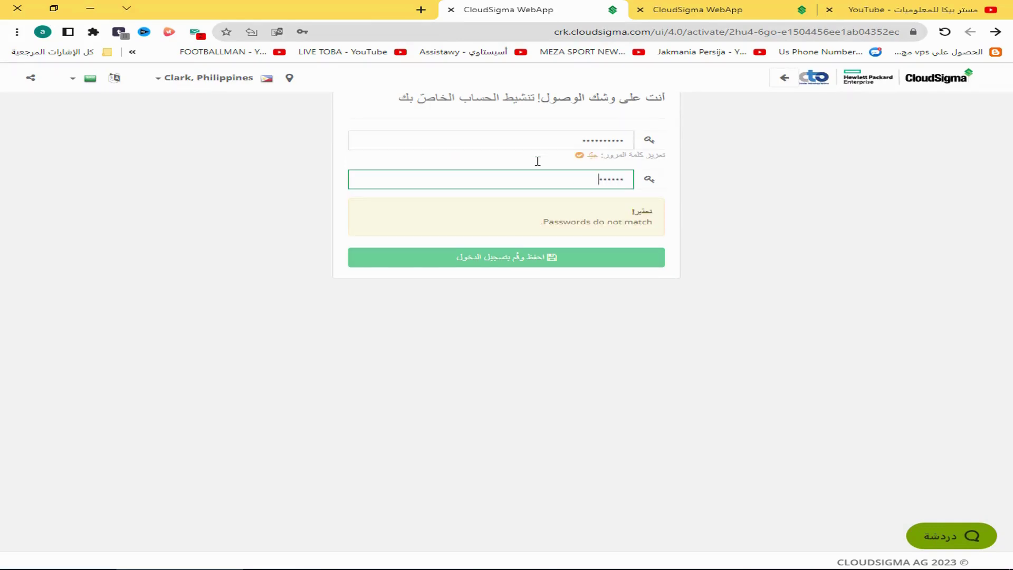
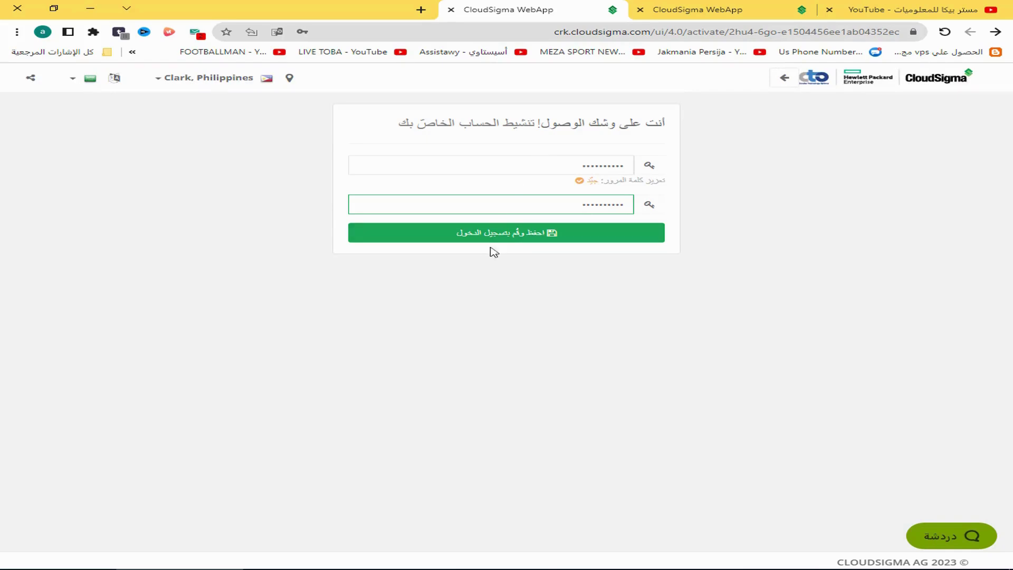
pyautogui.click(519, 242)
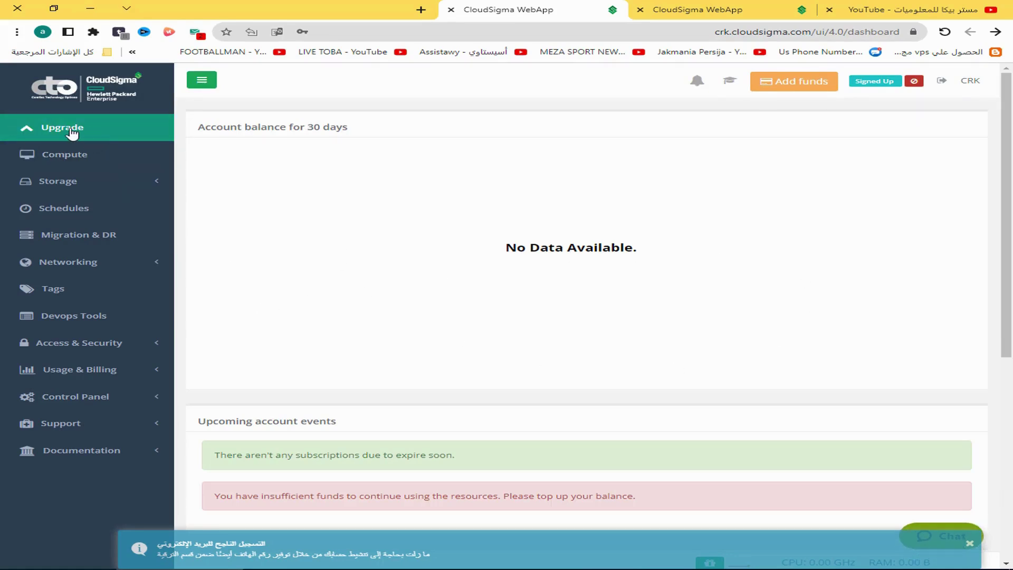
# Review the Upgrade page's one-week free trial offer, focus Promo Code, and bring up the phone-mirroring window
pyautogui.click(69, 129)
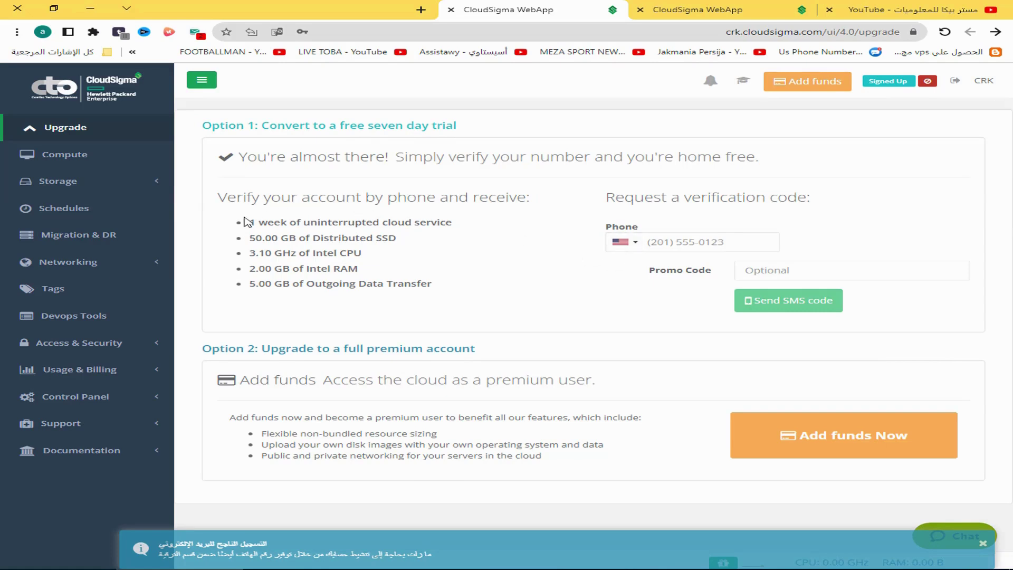
pyautogui.moveTo(249, 222); pyautogui.dragTo(474, 228)
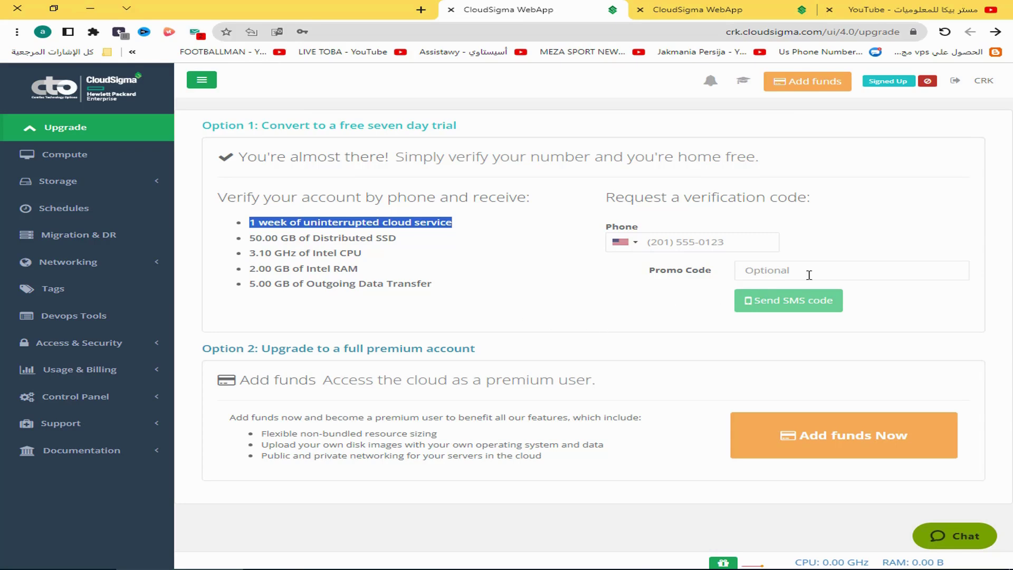
pyautogui.click(628, 275)
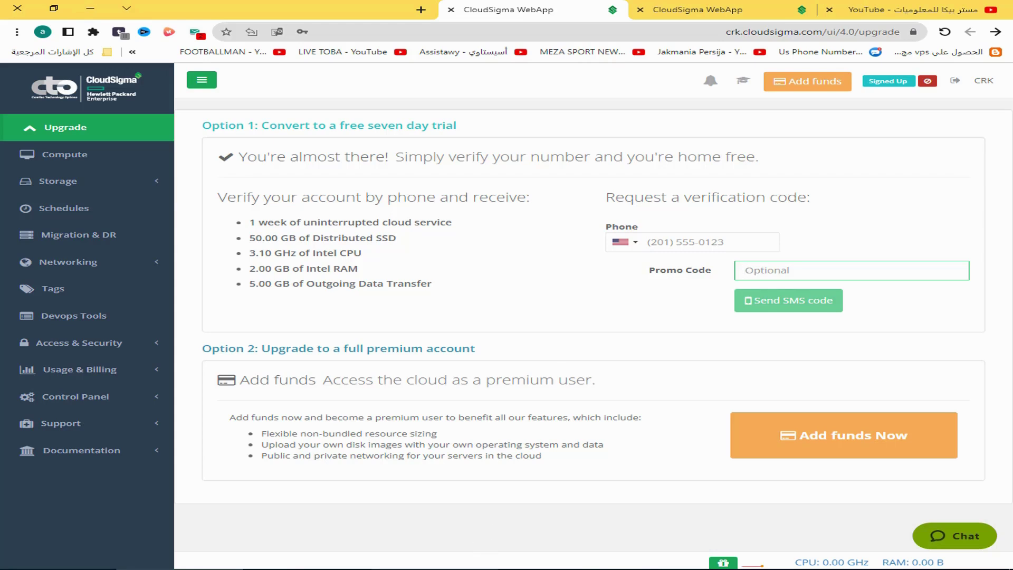
pyautogui.click(485, 569)
pyautogui.click(982, 543)
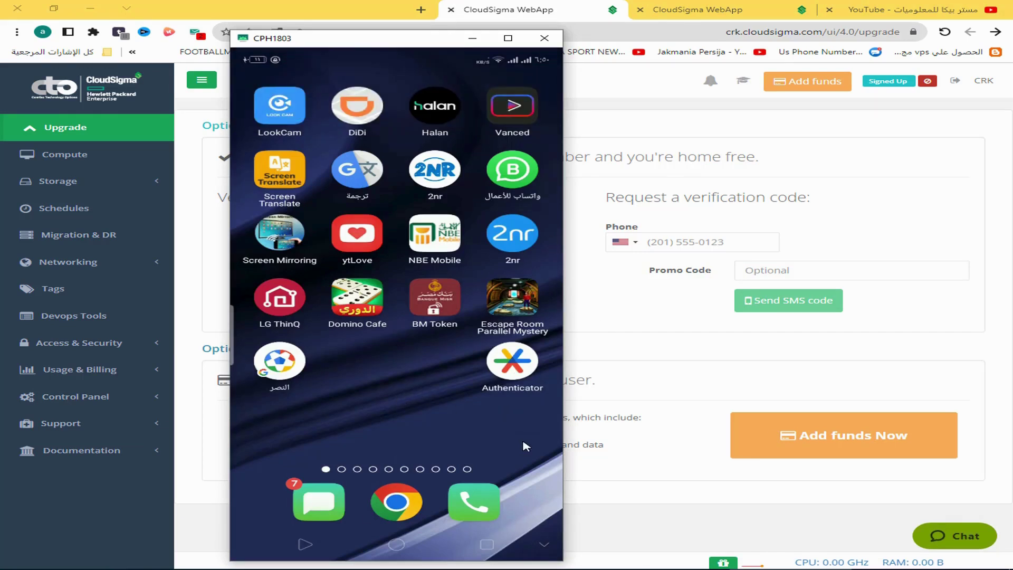
# Launch 2nr on the phone and register a new account through Google sign-up
pyautogui.click(432, 172)
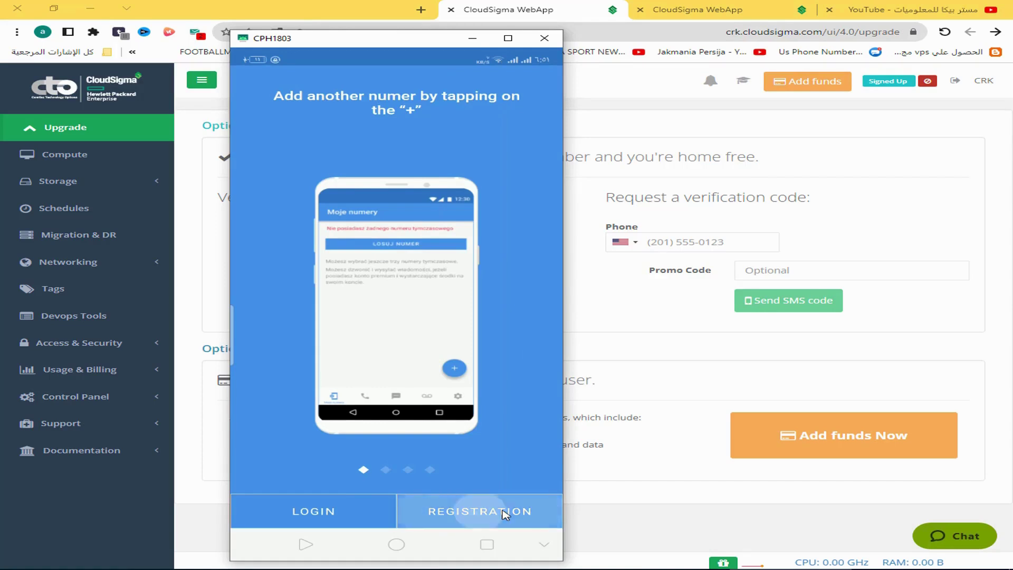
pyautogui.click(475, 517)
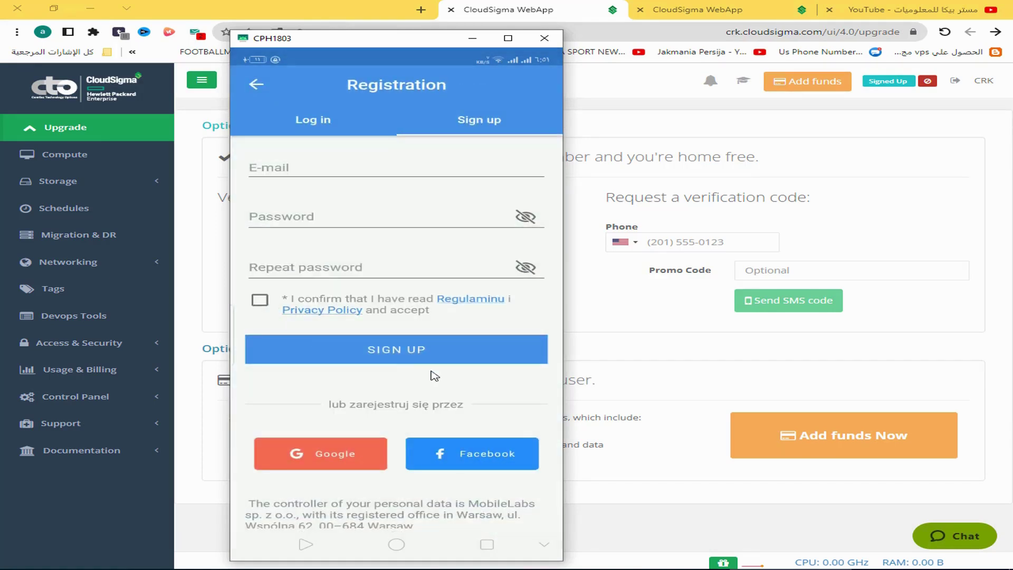
pyautogui.click(326, 464)
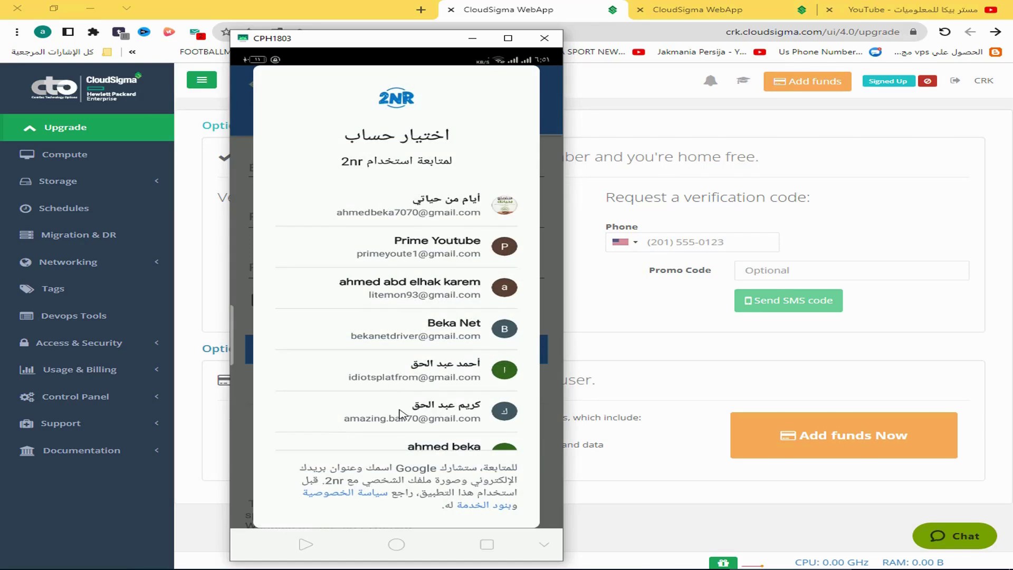
pyautogui.click(400, 415)
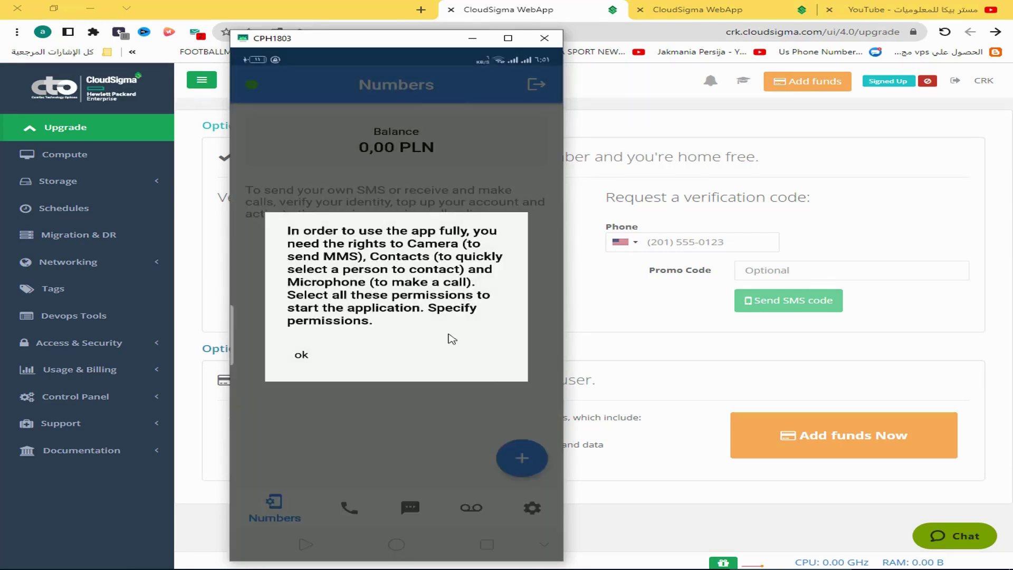
# Grant 2nr camera, microphone and contacts permissions in App info
pyautogui.click(302, 356)
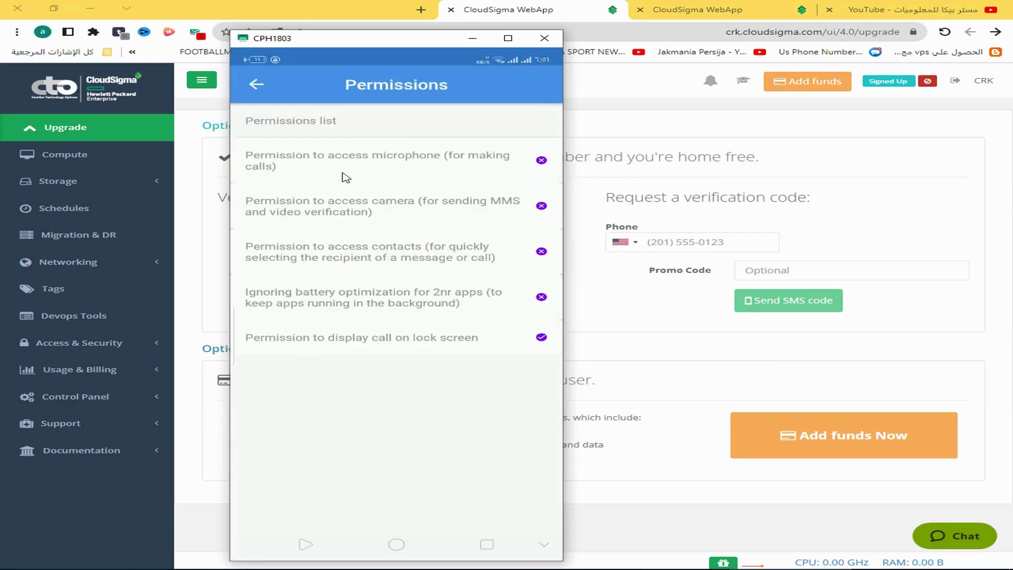
pyautogui.click(352, 170)
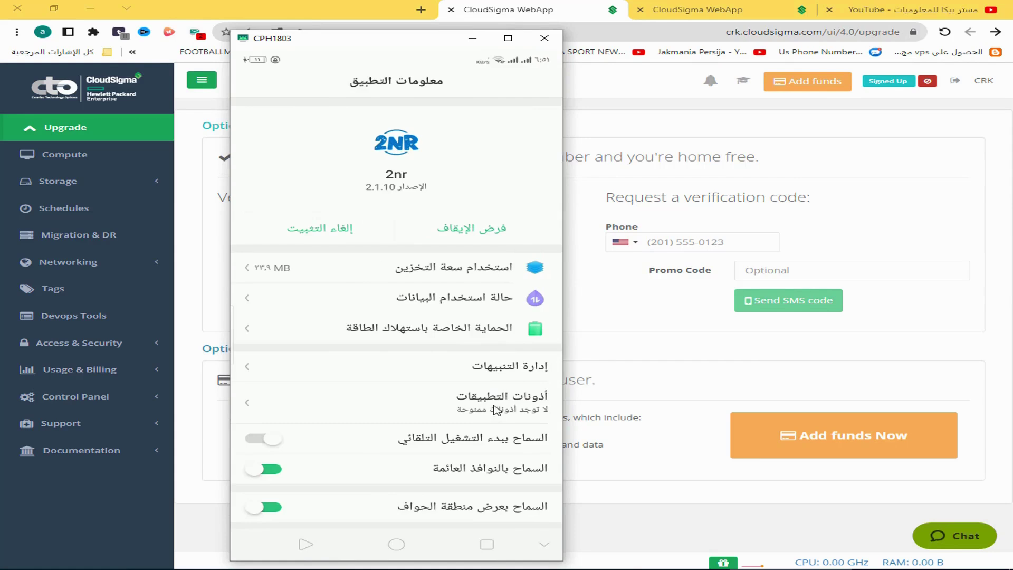
pyautogui.click(486, 408)
pyautogui.click(267, 163)
pyautogui.click(266, 197)
pyautogui.click(270, 233)
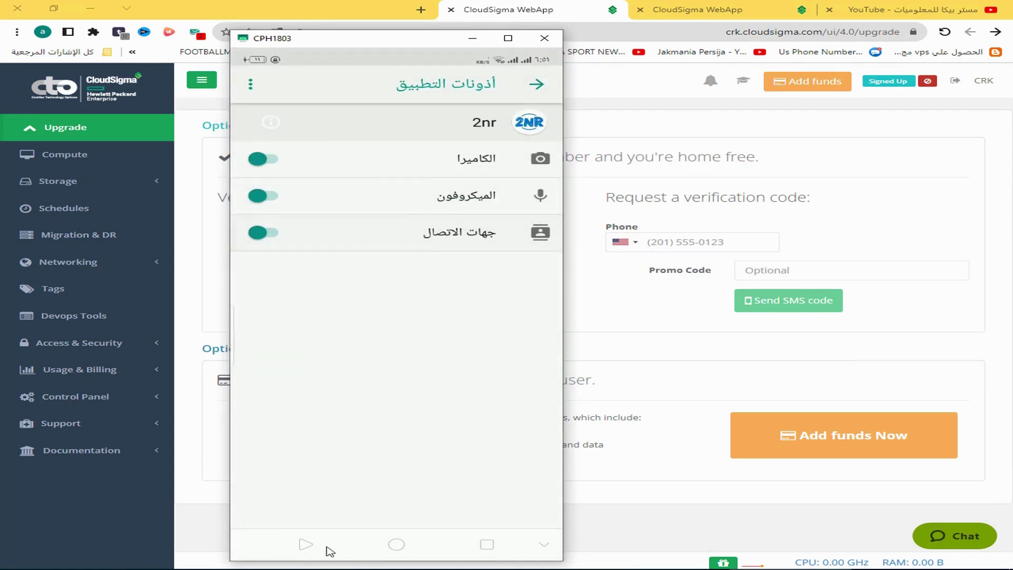
pyautogui.click(310, 549)
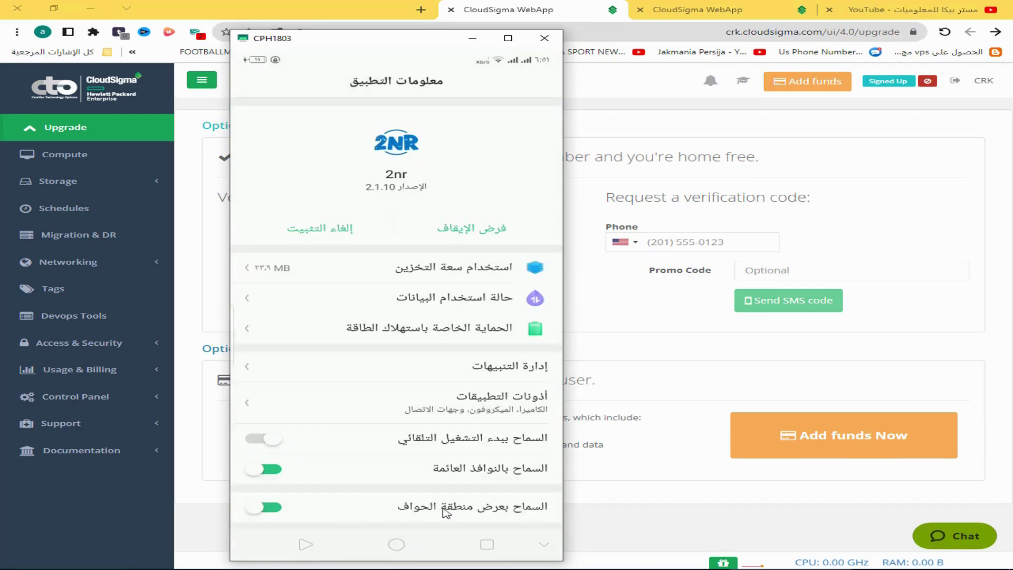
pyautogui.click(312, 544)
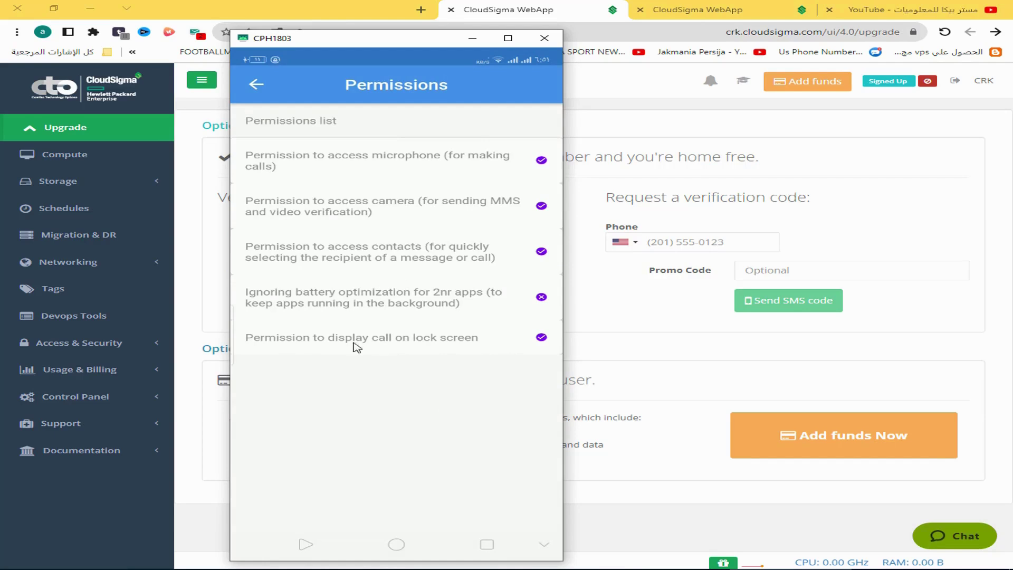
# Enable lock-screen call display and floating windows for 2nr, then return to Numbers
pyautogui.click(334, 346)
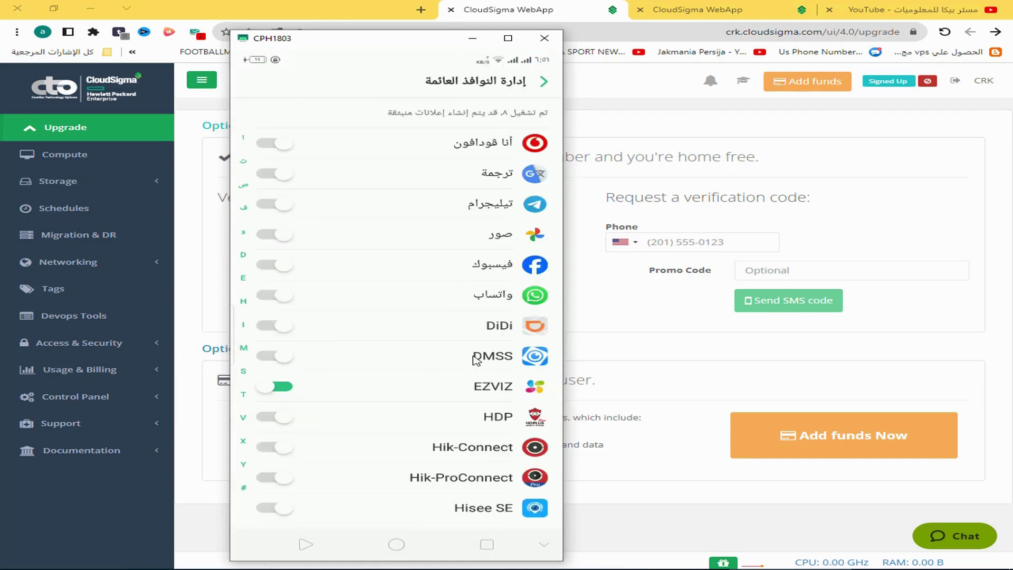
pyautogui.scroll(-5, 472, 355)
pyautogui.scroll(-2, 474, 361)
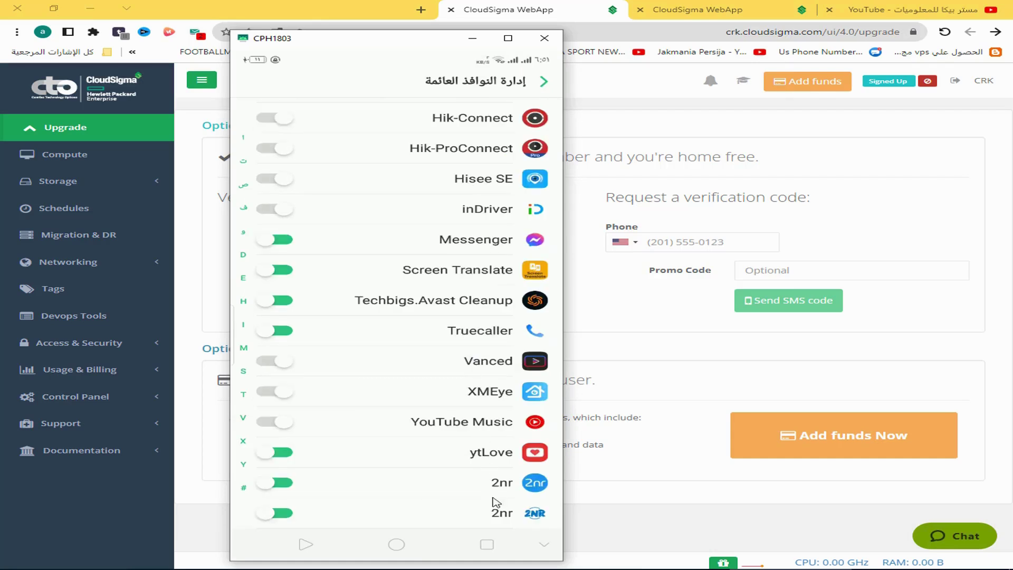
pyautogui.click(286, 520)
pyautogui.click(293, 523)
pyautogui.click(307, 548)
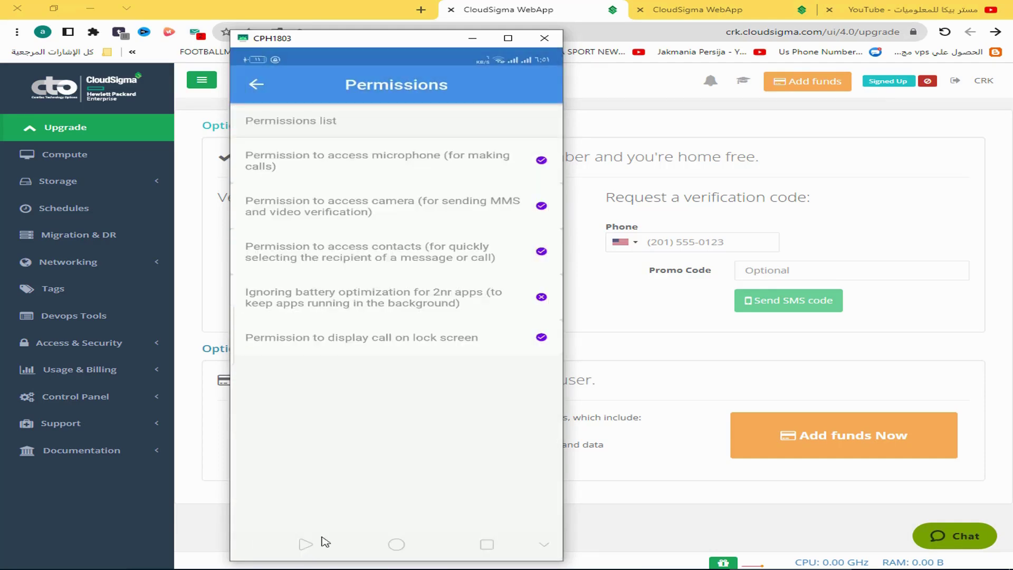
pyautogui.click(256, 84)
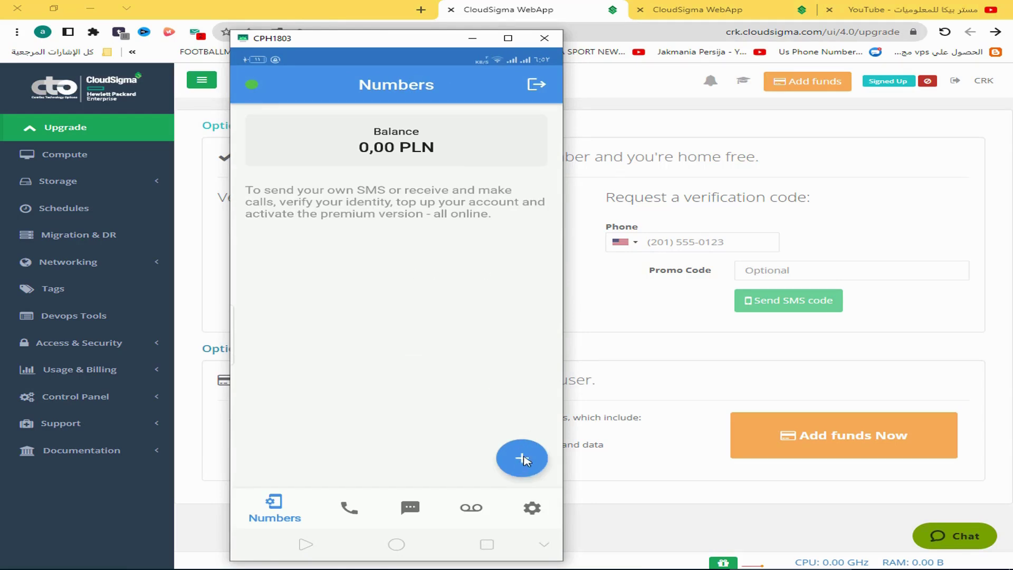
# Create a new temporary number named 'hd', agreeing to both consent dialogs, and save it
pyautogui.click(522, 460)
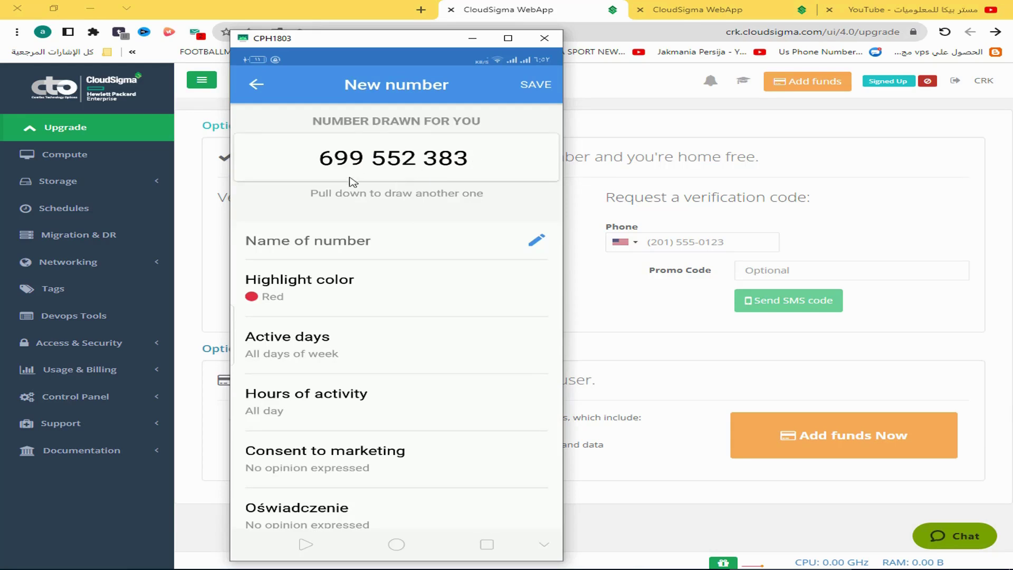
pyautogui.click(322, 254)
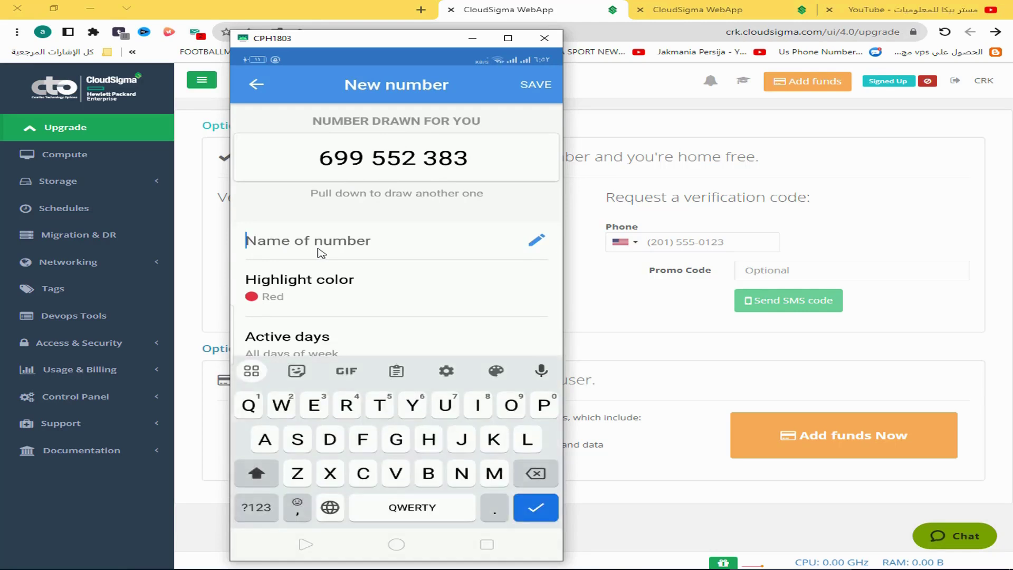
pyautogui.write('hd')
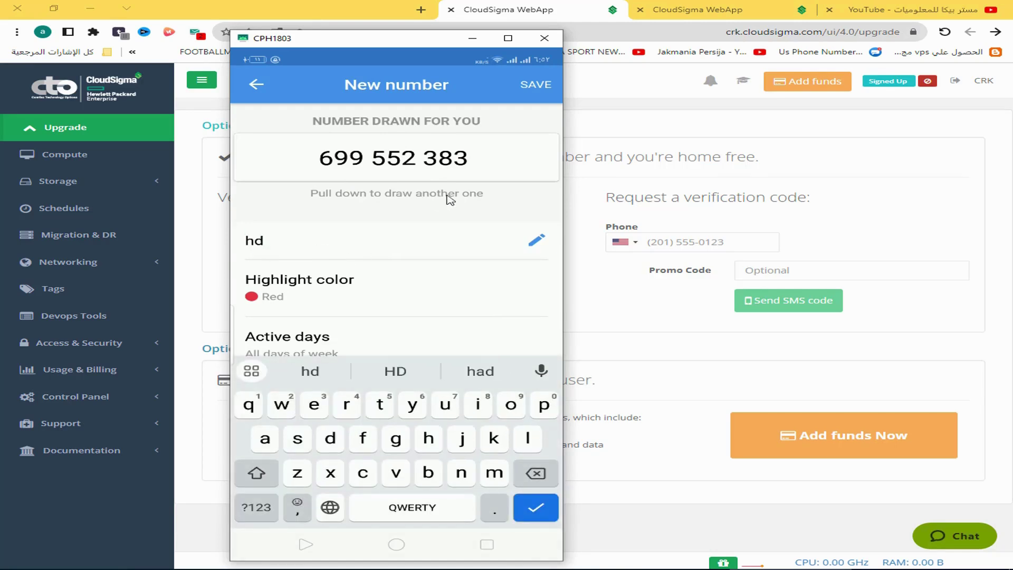
pyautogui.click(543, 86)
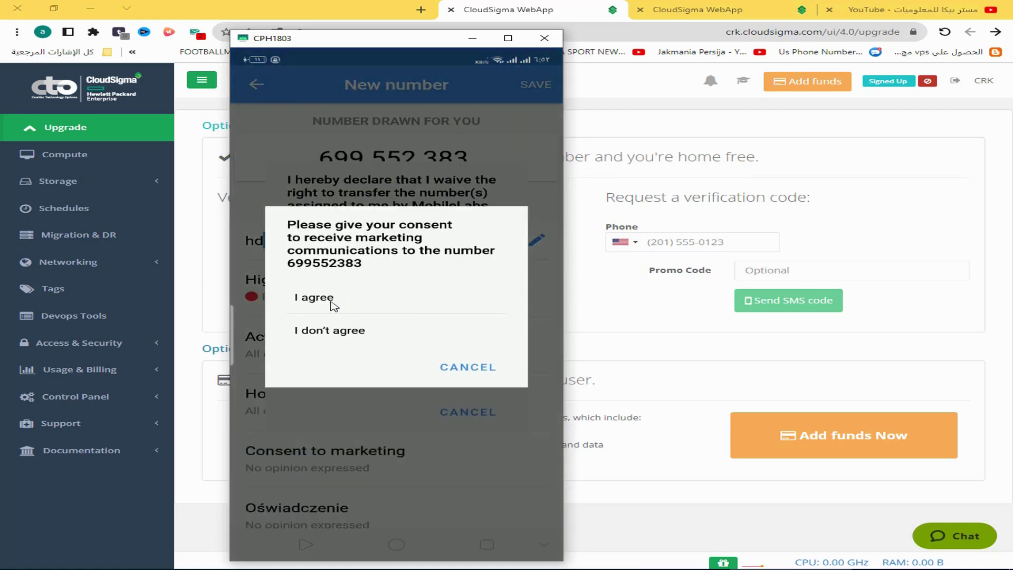
pyautogui.click(340, 301)
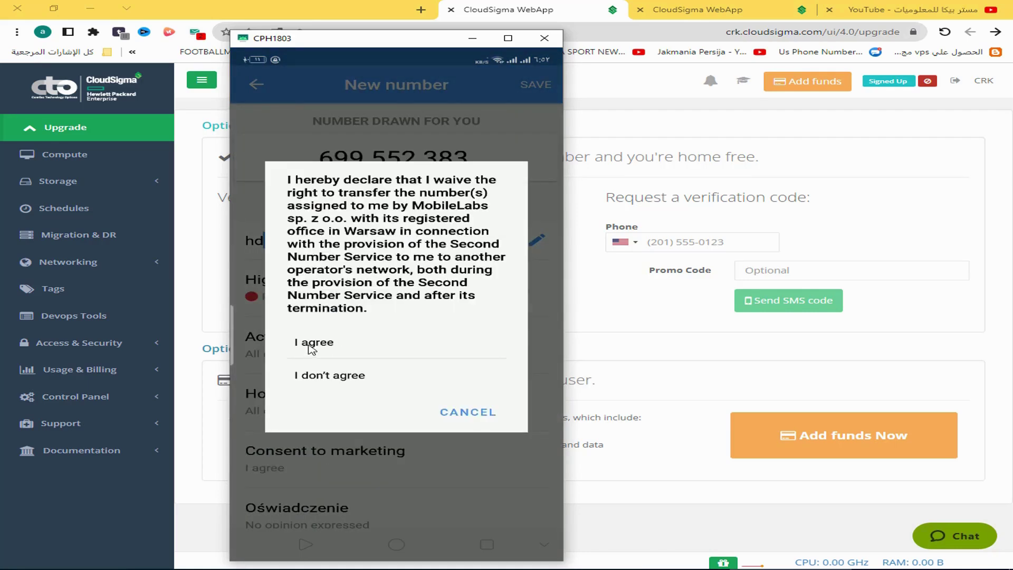
pyautogui.click(324, 344)
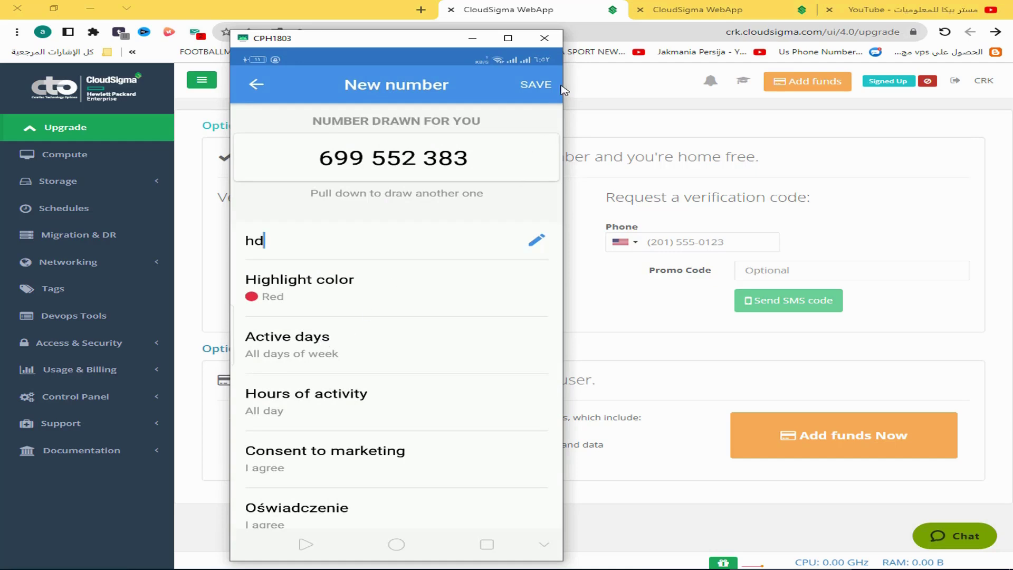
pyautogui.click(536, 86)
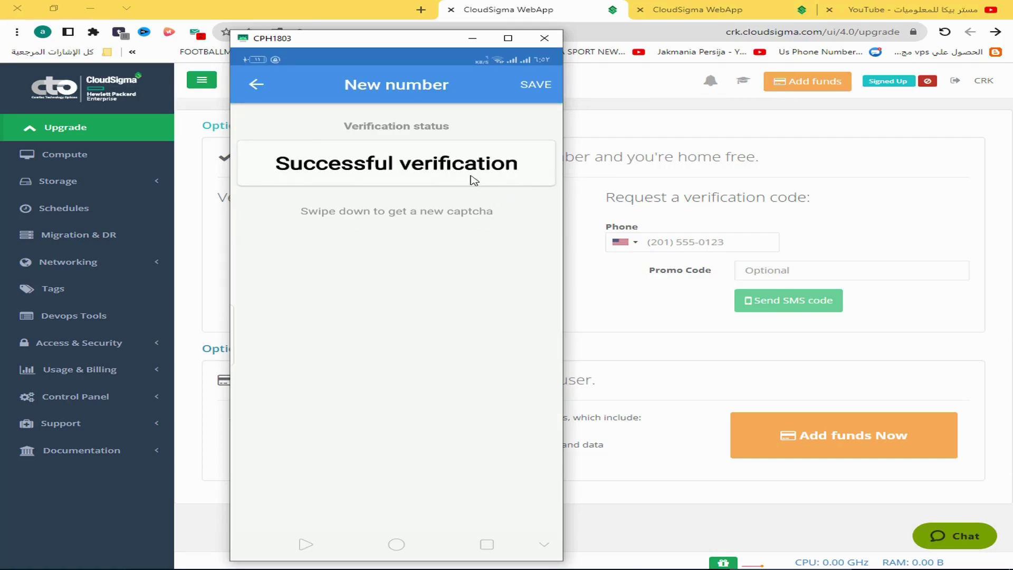
# Add the verified number to the list and copy it to the clipboard
pyautogui.click(534, 87)
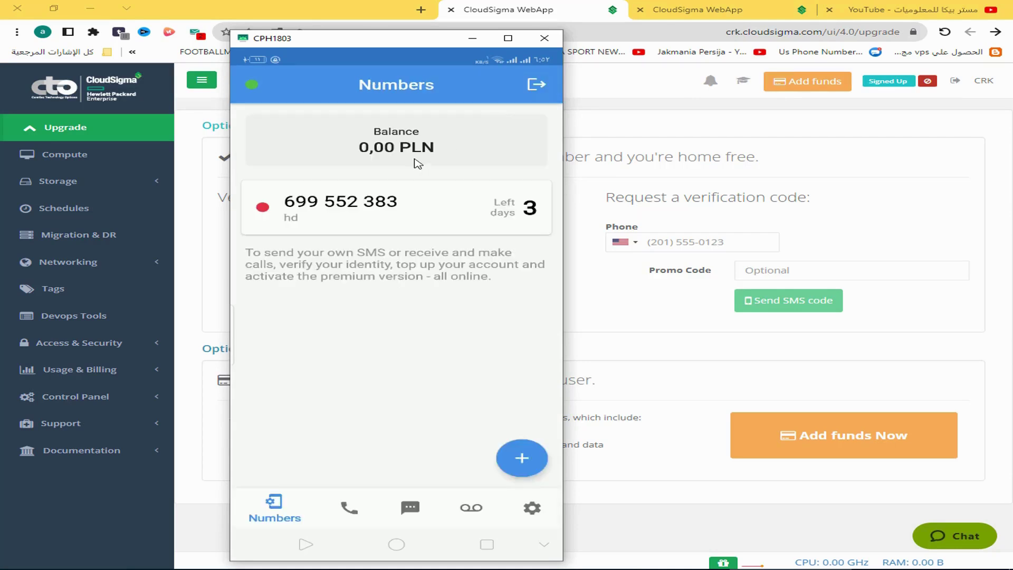
pyautogui.click(313, 209)
pyautogui.click(314, 230)
pyautogui.click(727, 242)
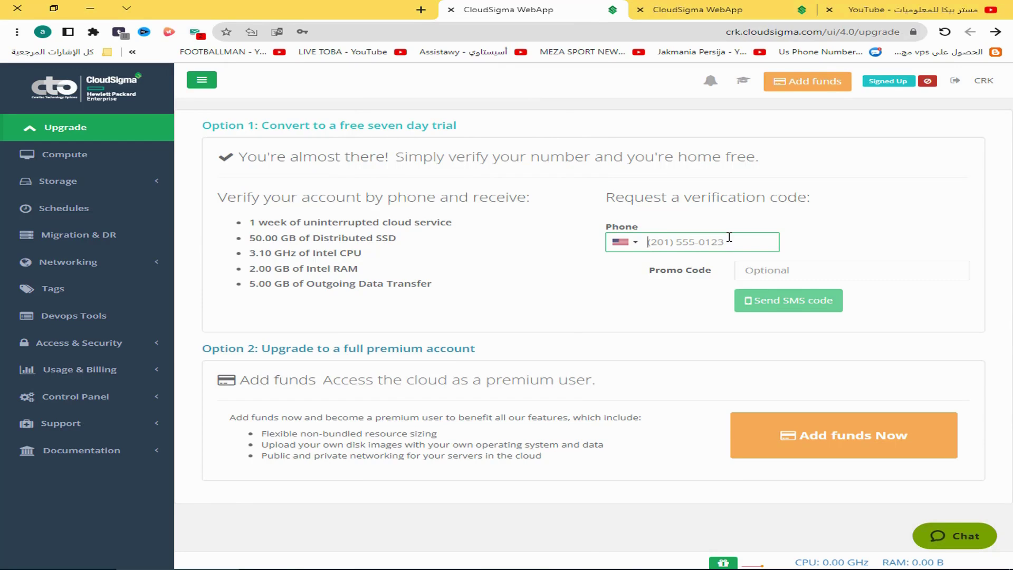
# Request an SMS code for +48 plus the pasted number; it's refused over the free email domain
pyautogui.write('+48')
pyautogui.hotkey('ctrl', 'v')
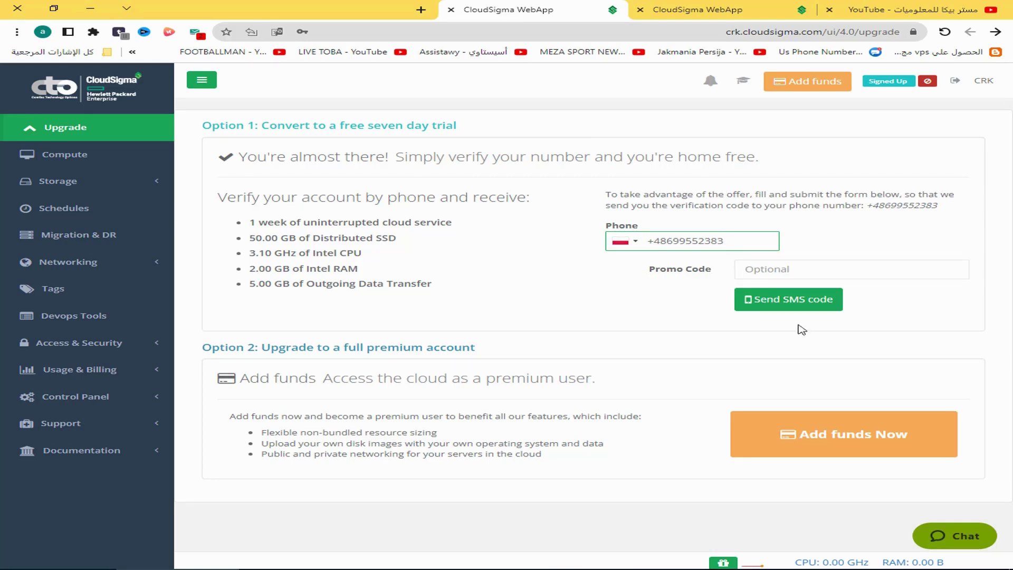
pyautogui.click(785, 305)
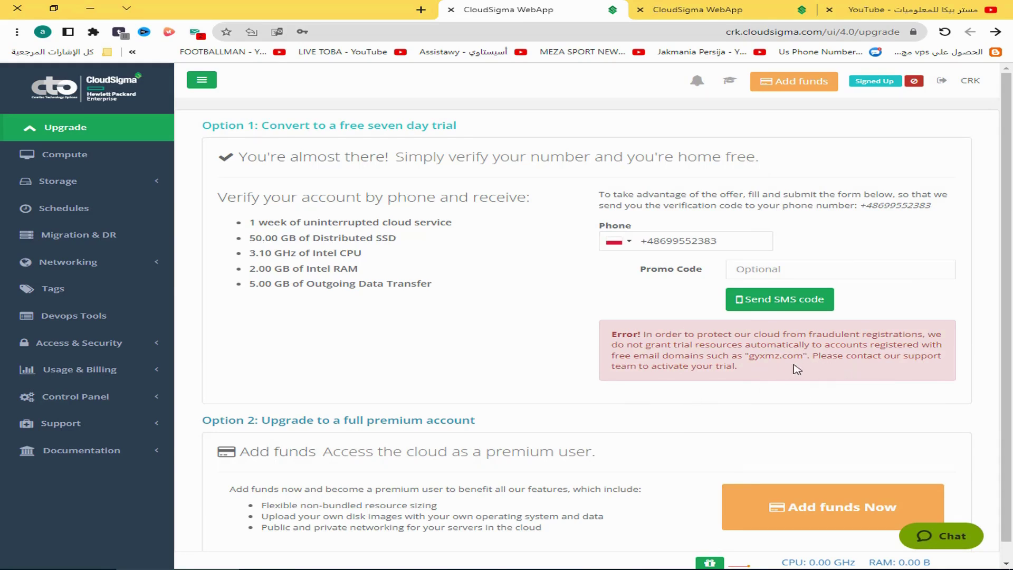
pyautogui.moveTo(803, 356); pyautogui.dragTo(755, 356)
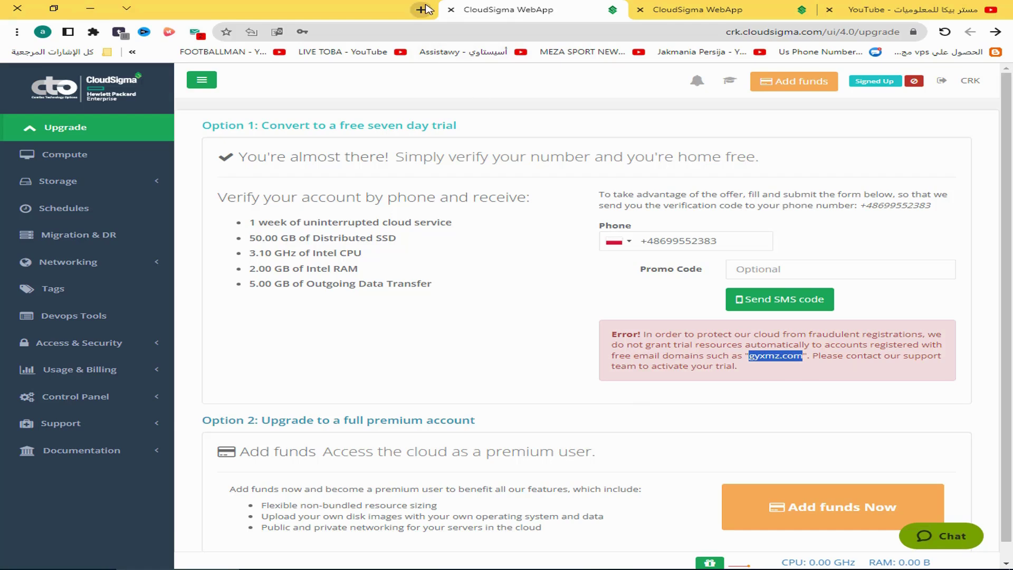
# Open the Temp Mail inbox in a new tab and select the temporary e-mail address
pyautogui.click(423, 9)
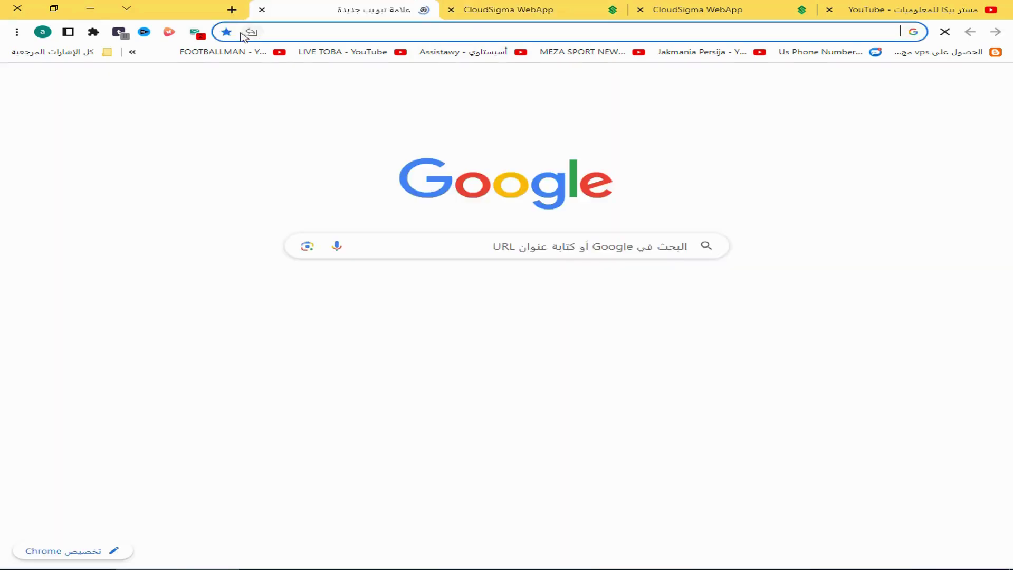
pyautogui.click(195, 32)
pyautogui.click(312, 234)
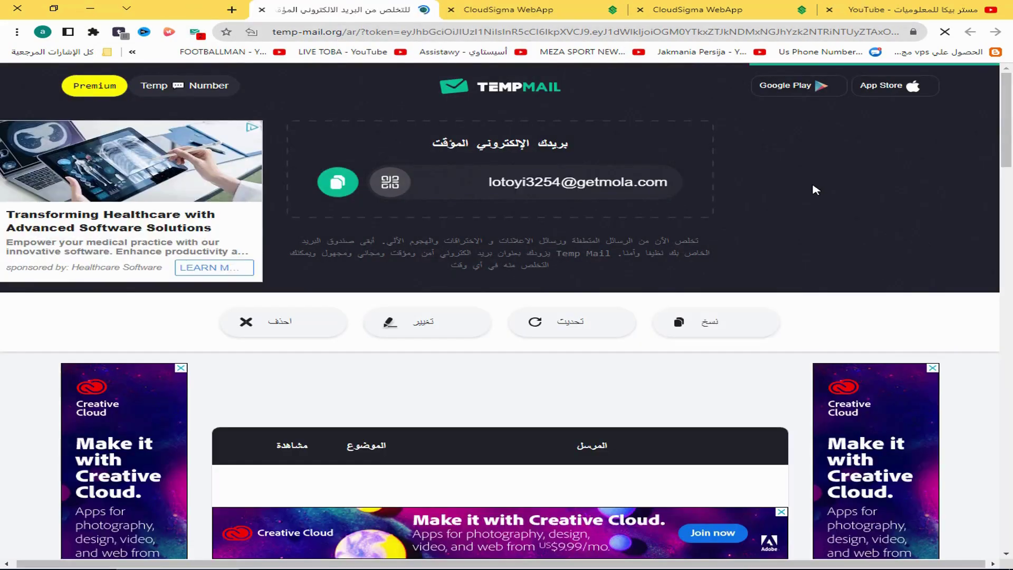
pyautogui.moveTo(668, 183); pyautogui.dragTo(482, 181)
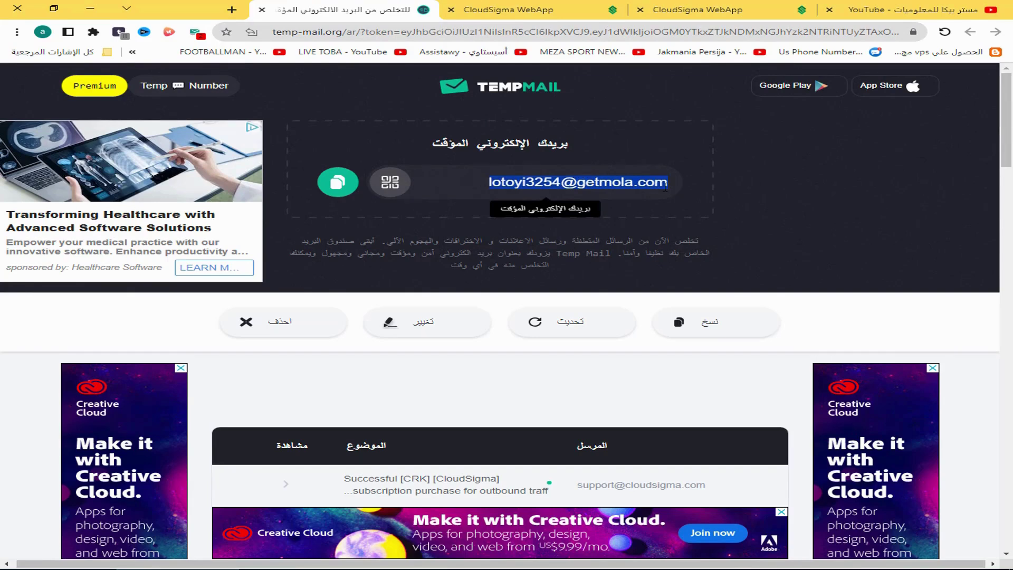
# Return to the CloudSigma error page, then close the Temp Mail tab
pyautogui.click(580, 10)
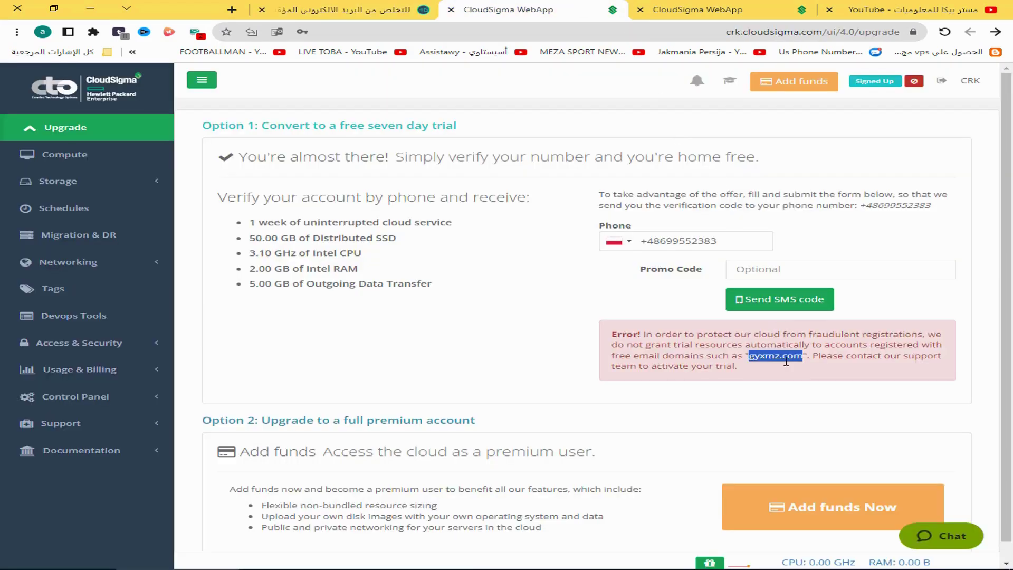
pyautogui.click(779, 395)
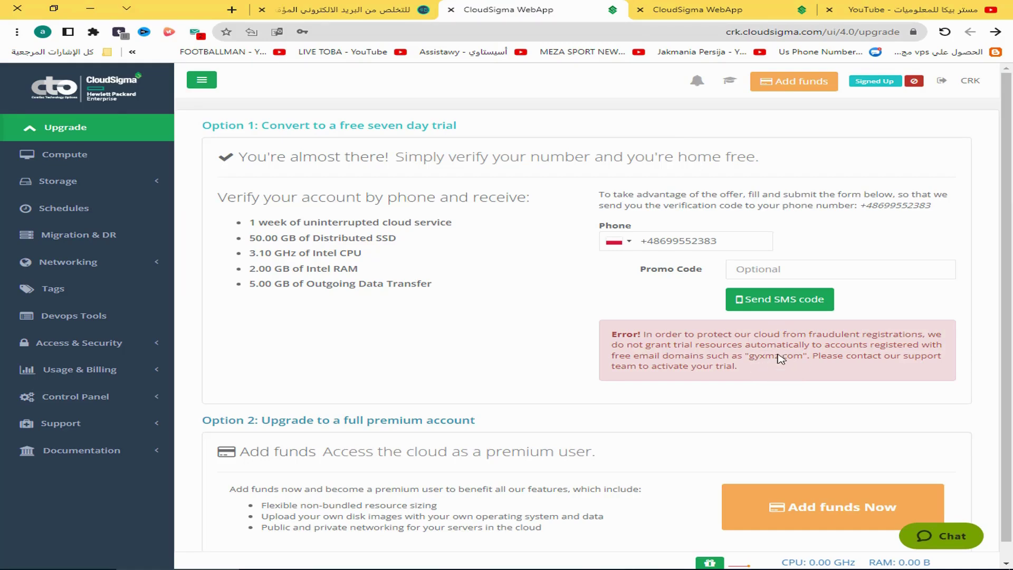
pyautogui.click(343, 9)
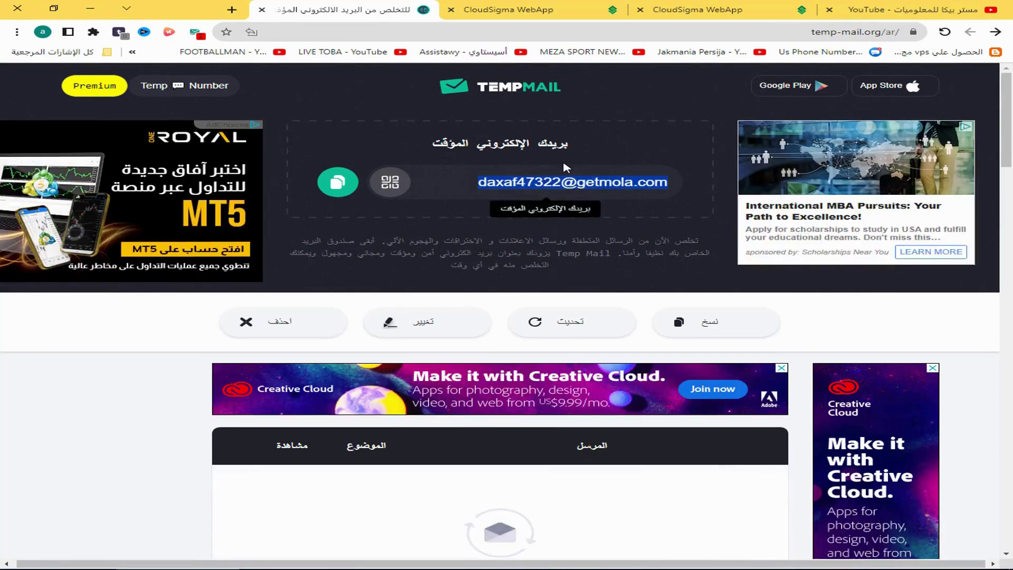
pyautogui.click(537, 235)
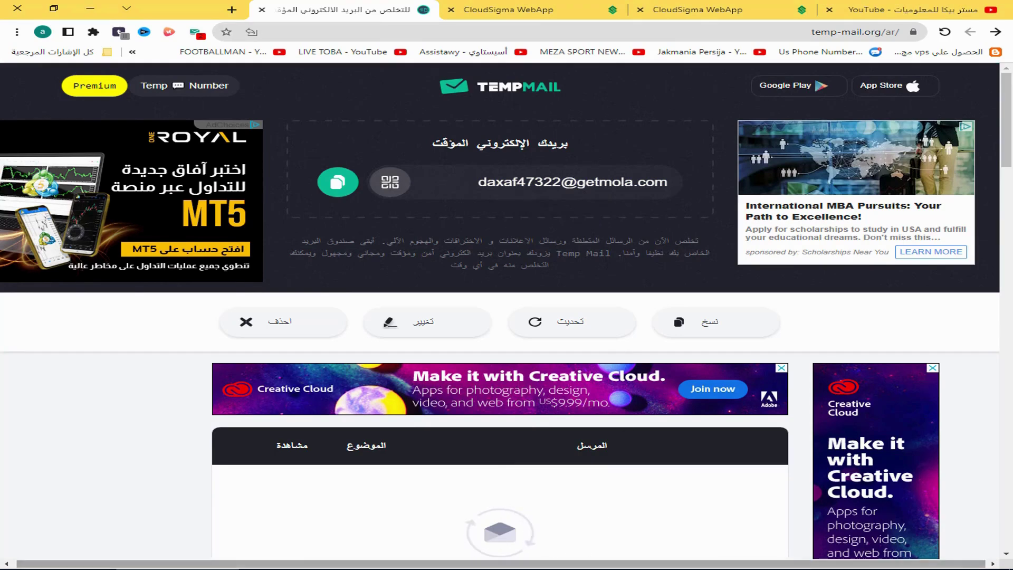
pyautogui.click(697, 9)
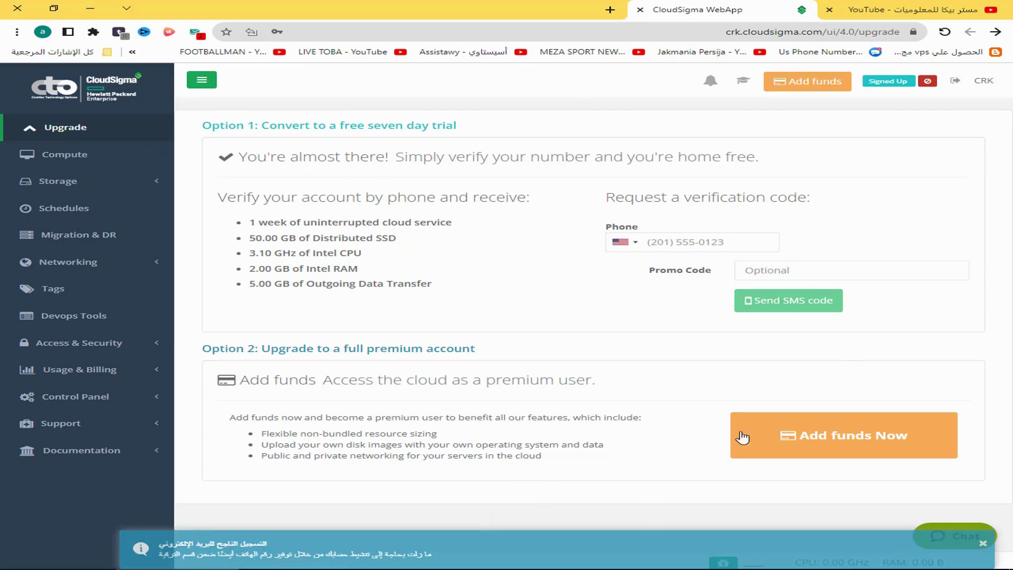
# Request an SMS code for the copied virtual number with the +48 country code
pyautogui.click(739, 569)
pyautogui.click(323, 236)
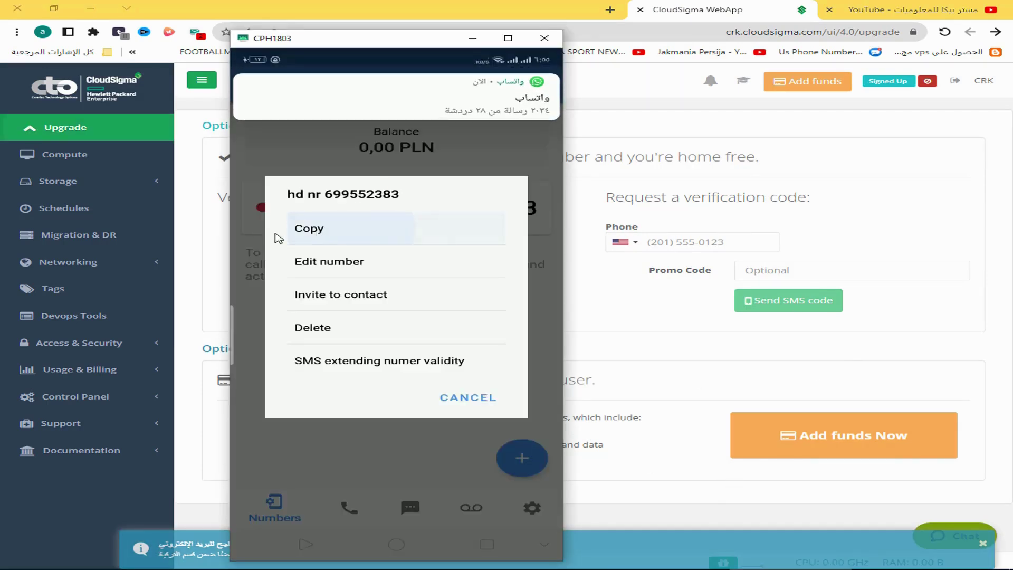
pyautogui.click(737, 247)
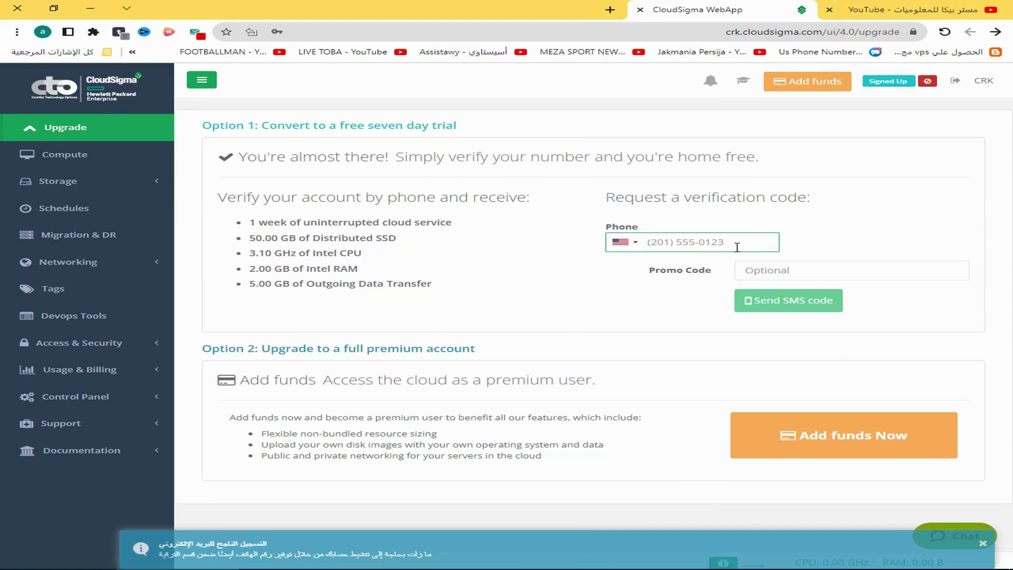
pyautogui.write('+48')
pyautogui.hotkey('ctrl', 'v')
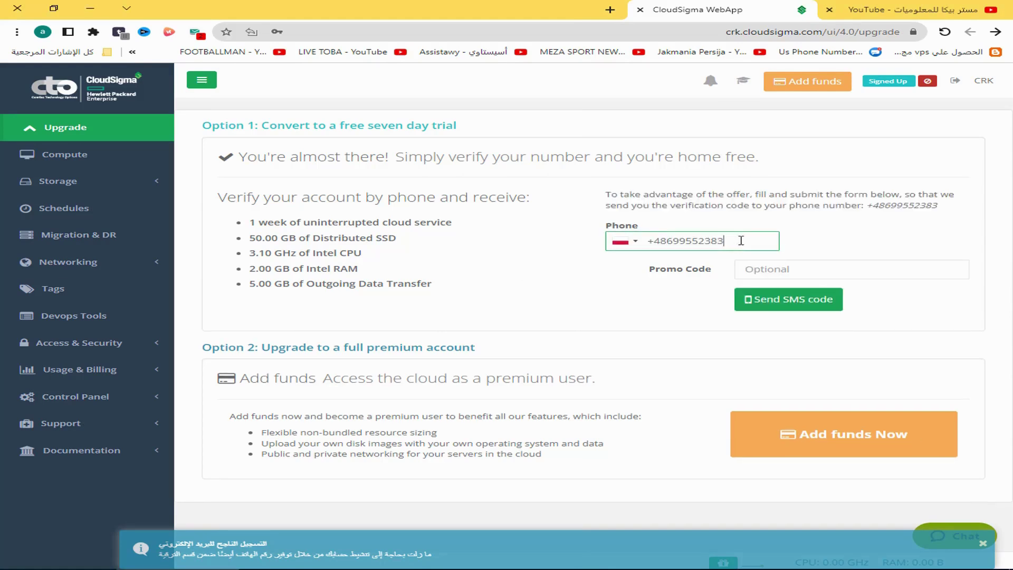
pyautogui.click(770, 306)
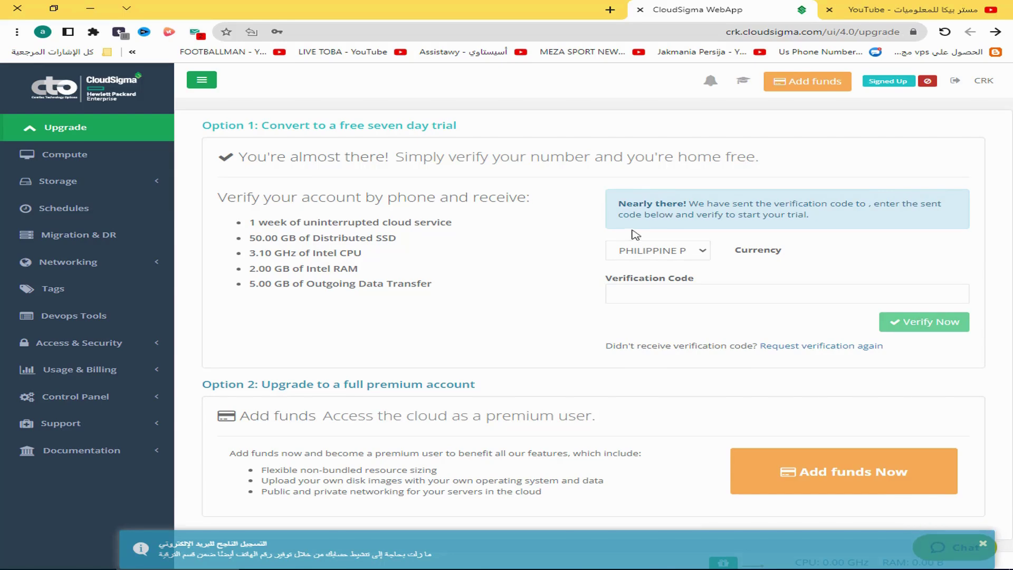
# Copy the code from the CloudSigma SMS into Verification Code and verify it
pyautogui.hotkey('alt', 'Tab')
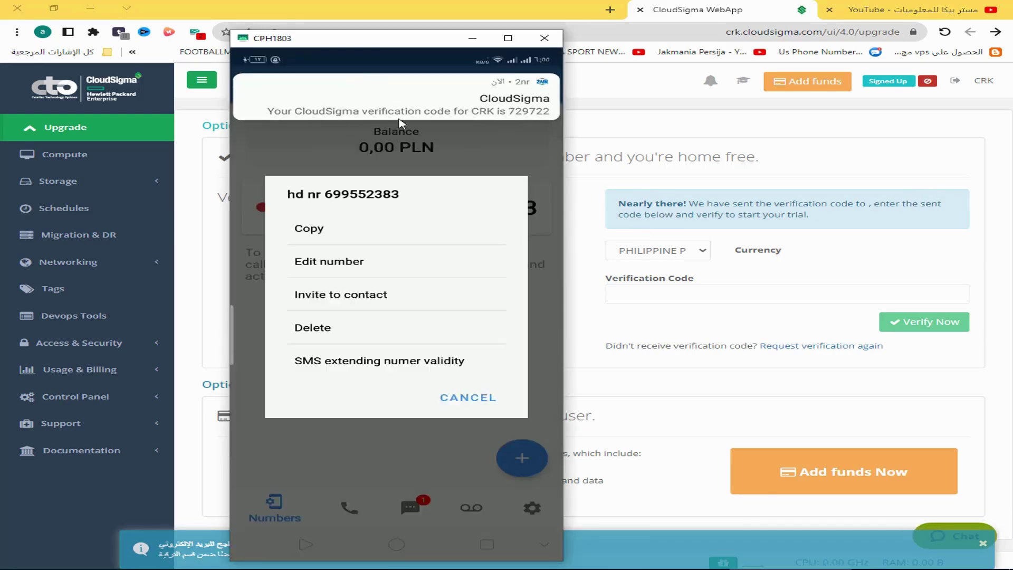
pyautogui.click(496, 107)
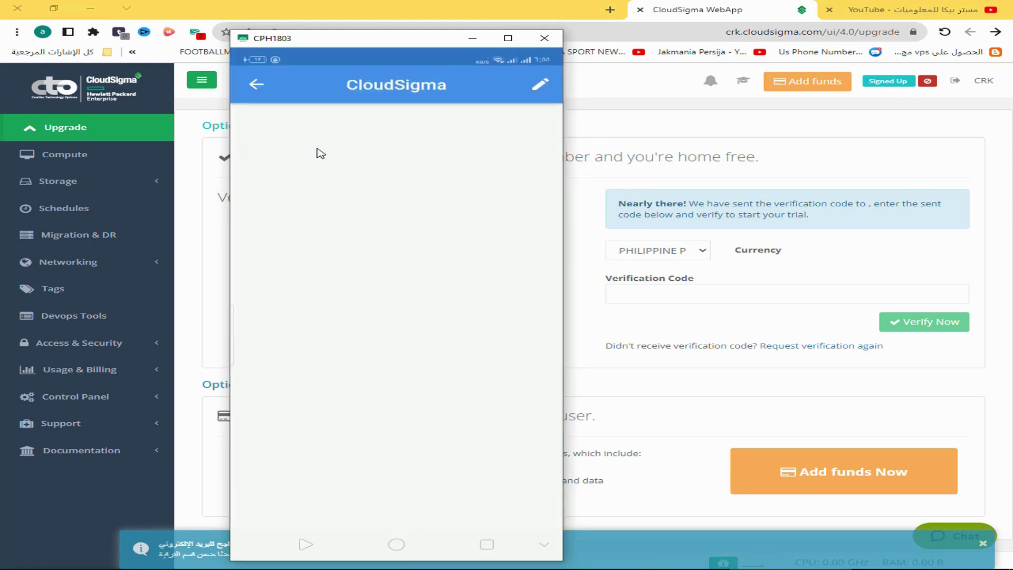
pyautogui.moveTo(338, 156); pyautogui.dragTo(340, 159)
pyautogui.click(279, 131)
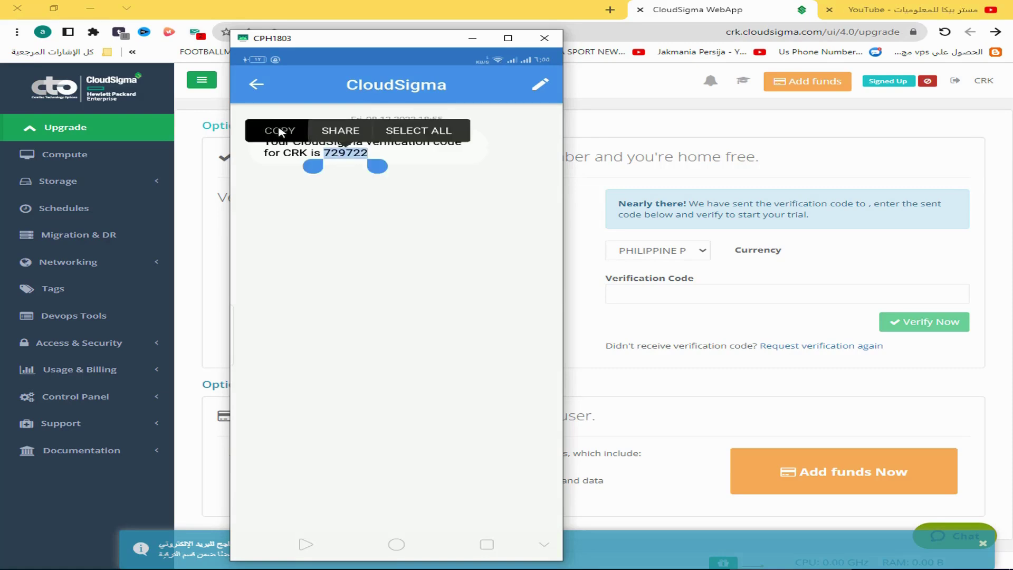
pyautogui.click(748, 294)
pyautogui.hotkey('ctrl', 'v')
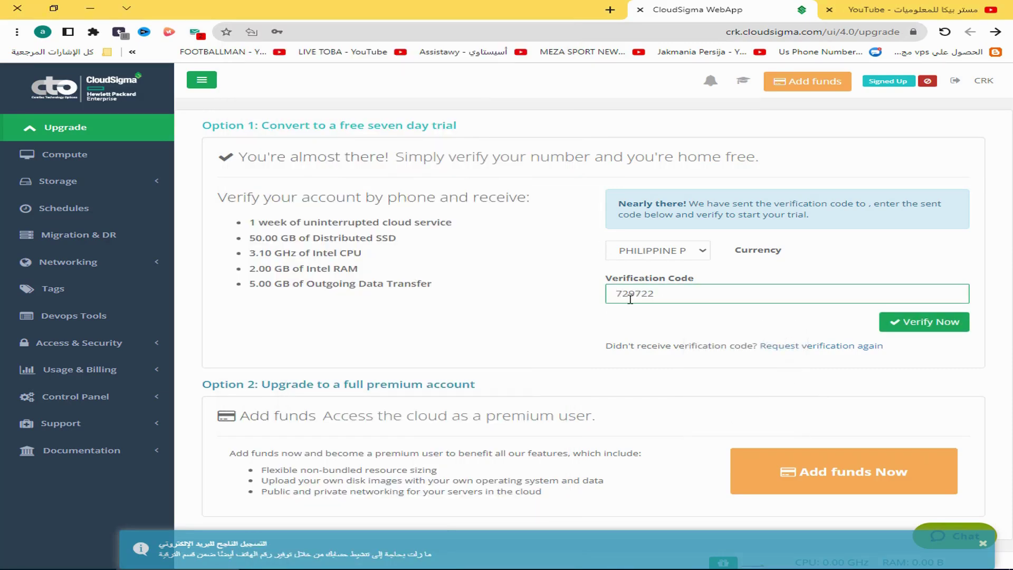
pyautogui.click(927, 331)
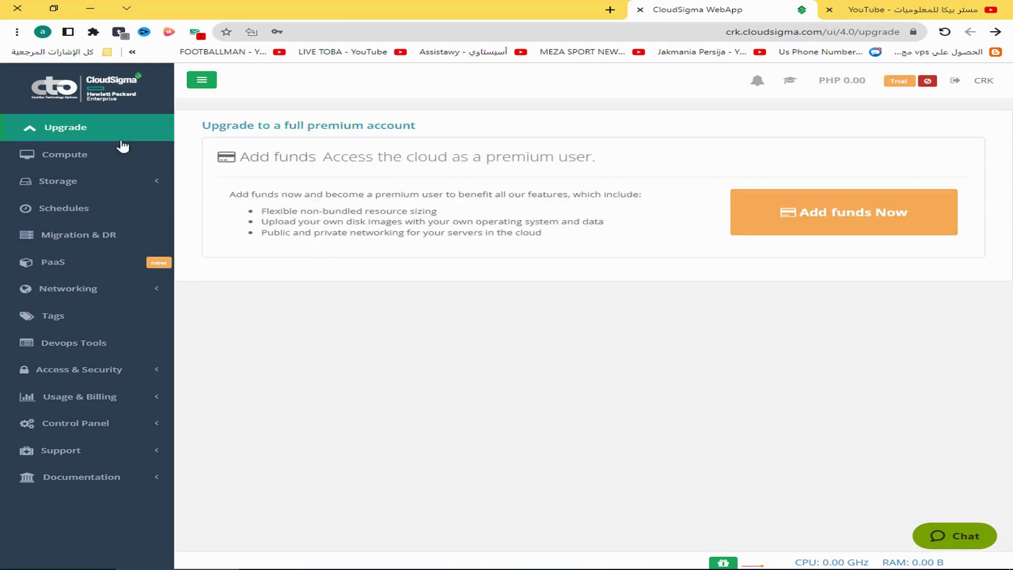
# Start a new server from the Compute list and name it WINDOWS SERVER 2019
pyautogui.click(100, 157)
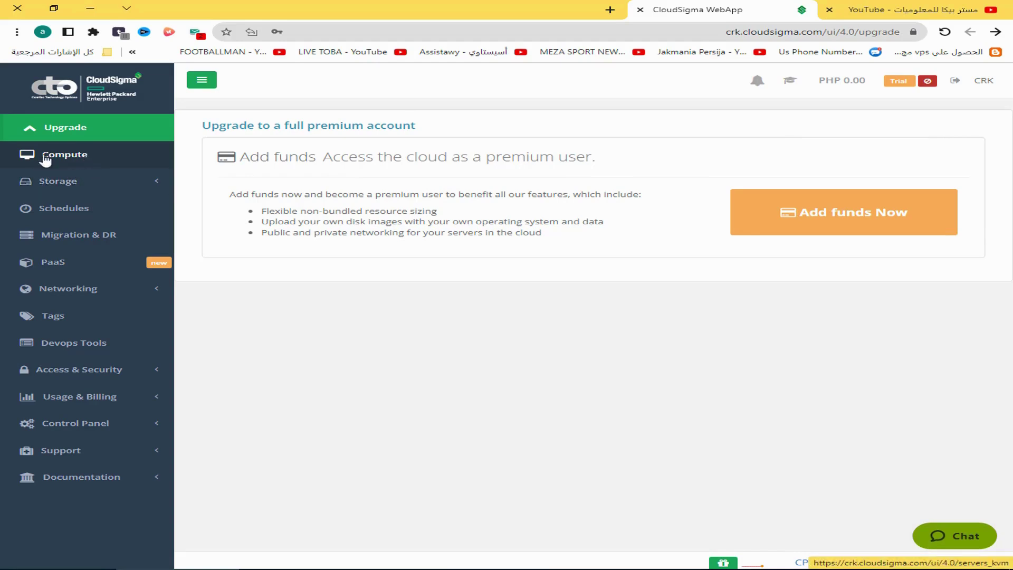
pyautogui.click(69, 162)
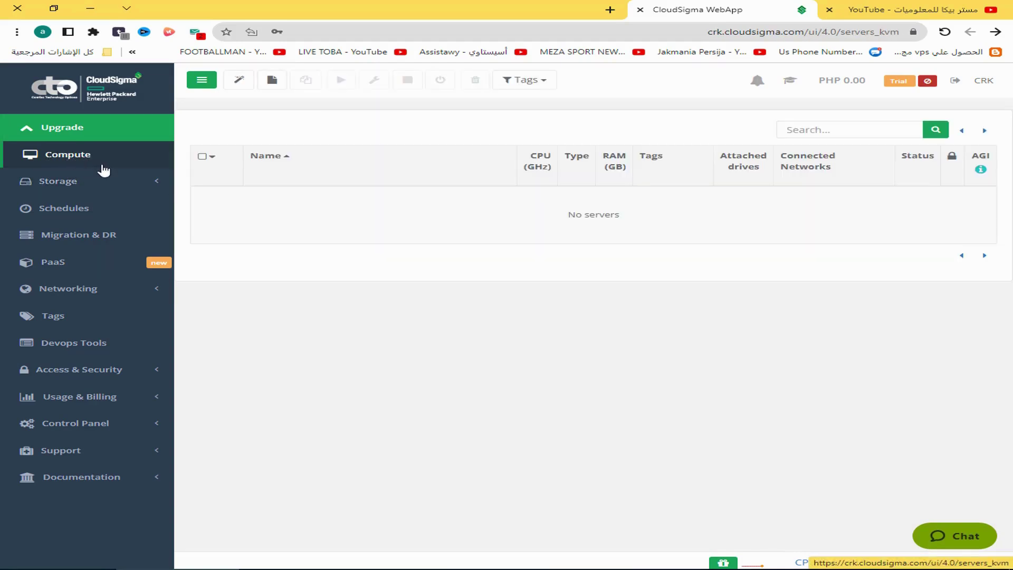
pyautogui.click(272, 82)
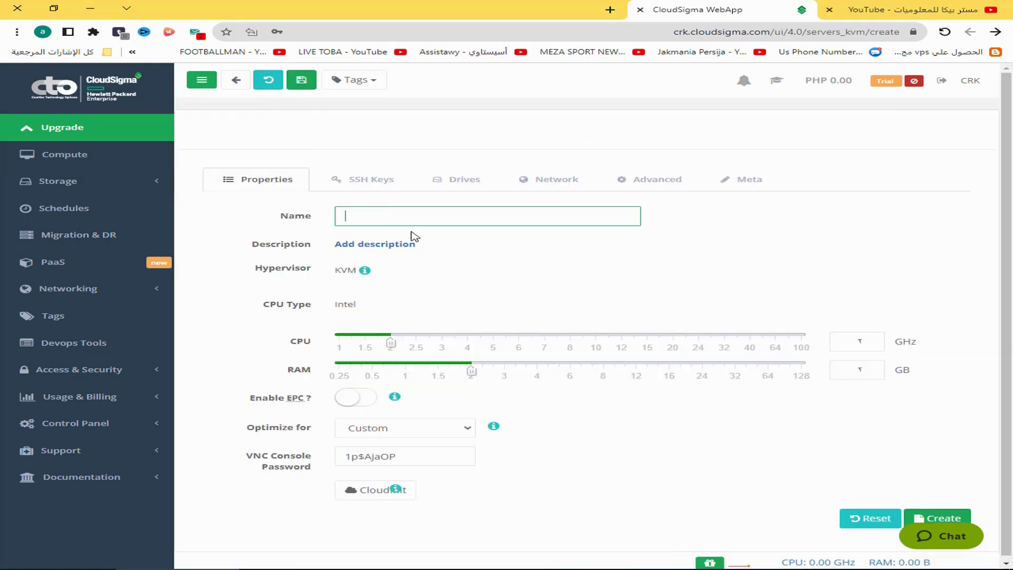
pyautogui.click(369, 219)
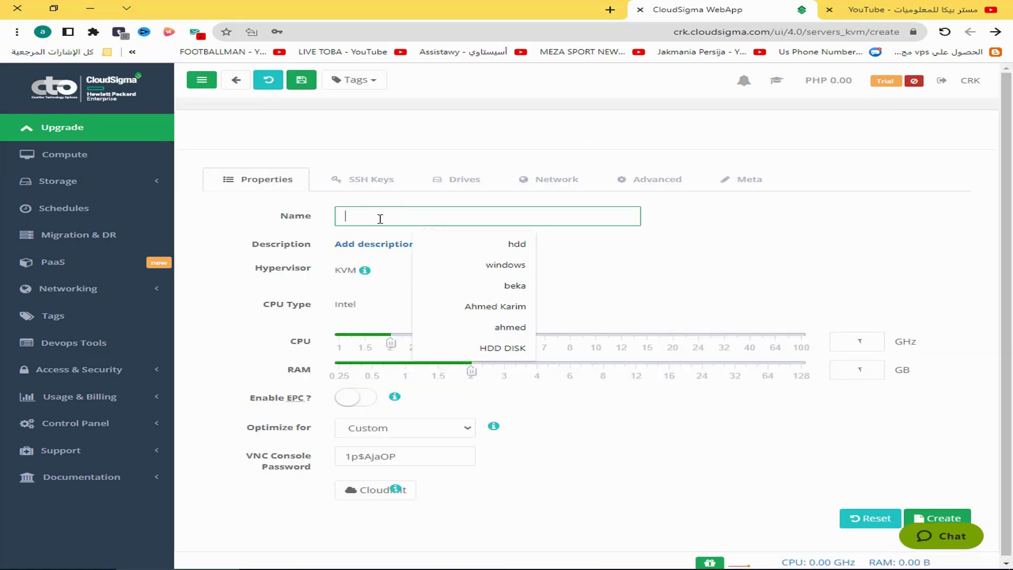
pyautogui.write('windo')
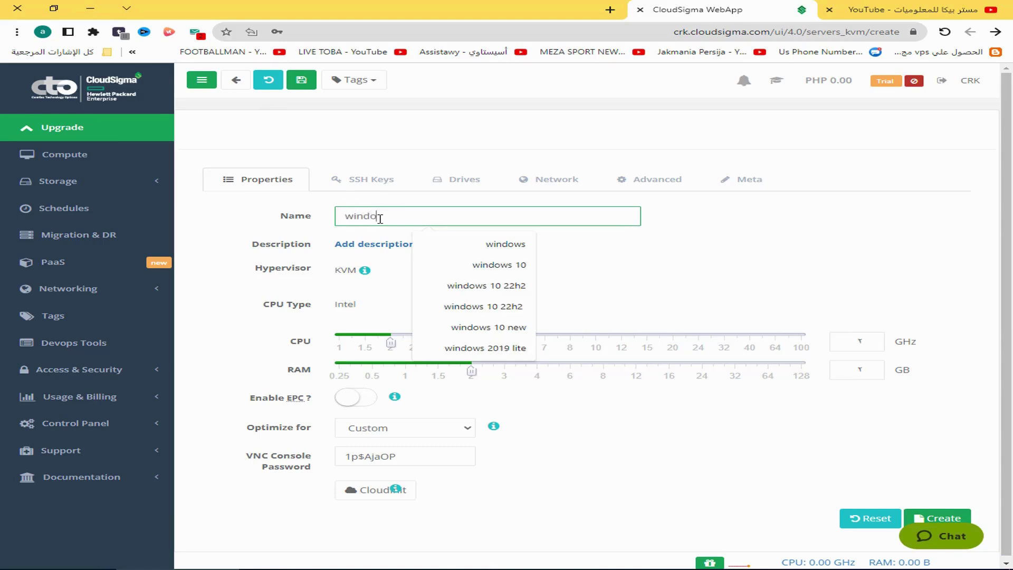
pyautogui.write('ws se')
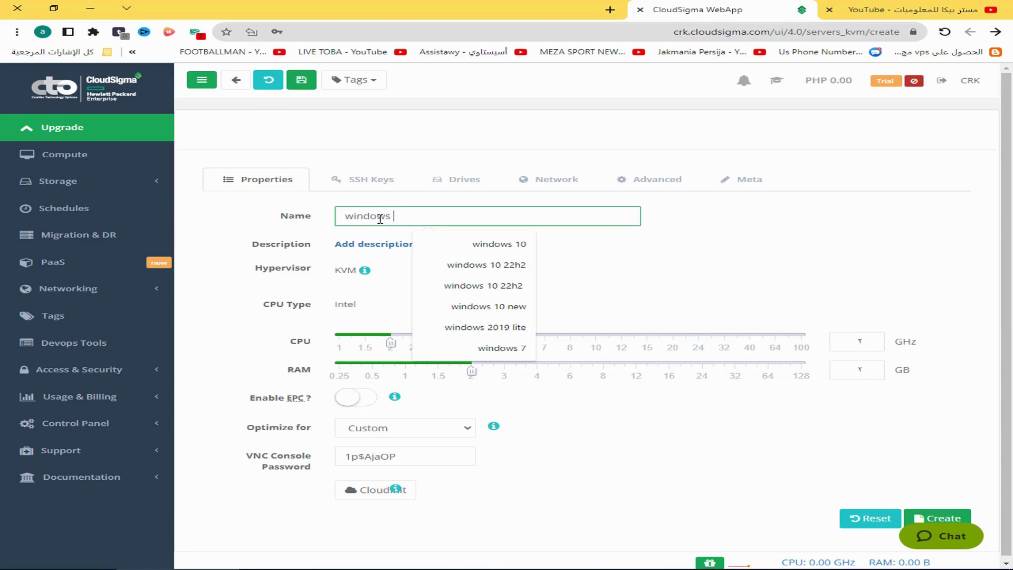
pyautogui.click(484, 264)
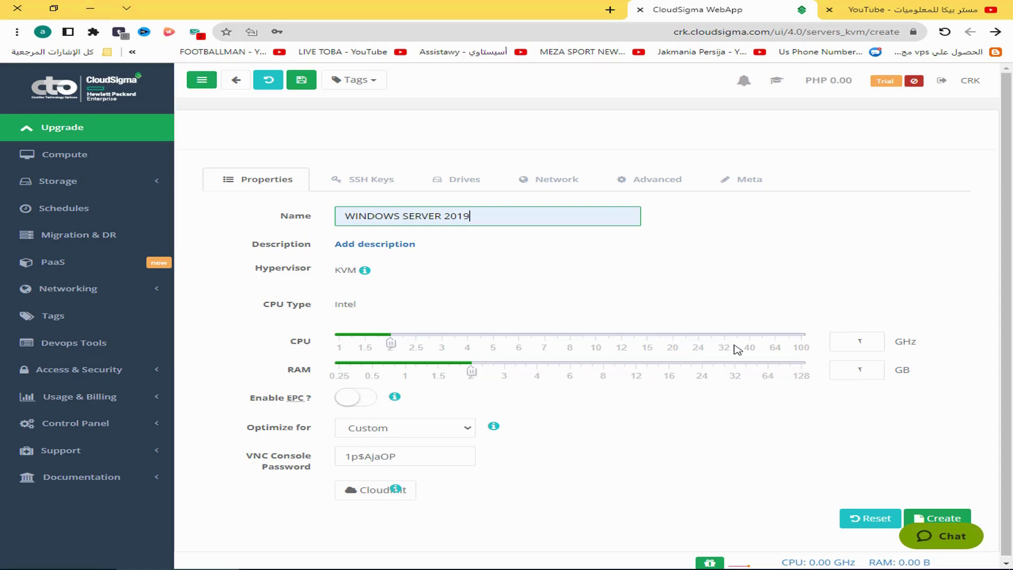
# Set the server's CPU to 3 GHz and create it
pyautogui.doubleClick(858, 342)
pyautogui.write('3')
pyautogui.click(890, 391)
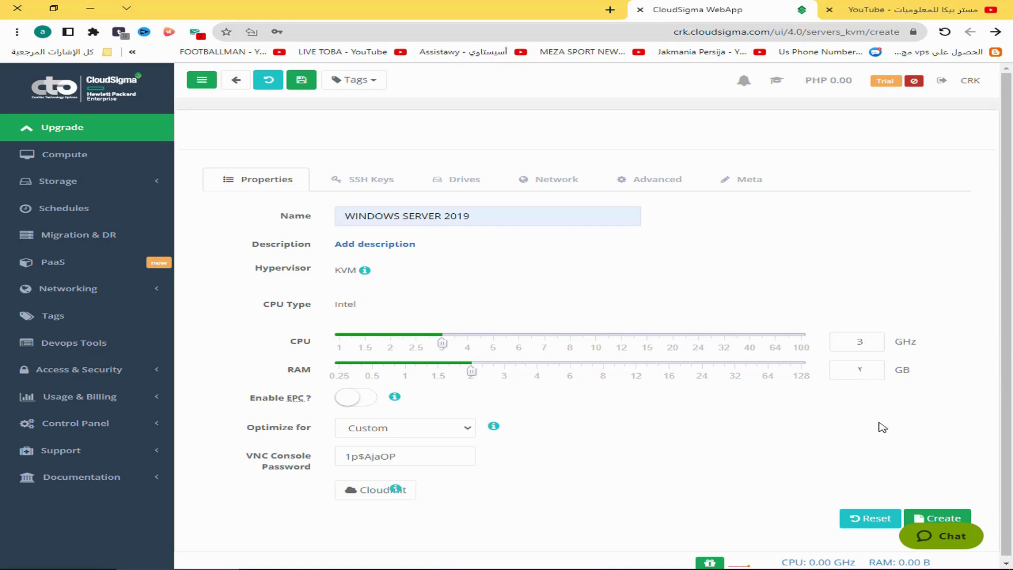
pyautogui.scroll(-1, 897, 448)
pyautogui.click(959, 513)
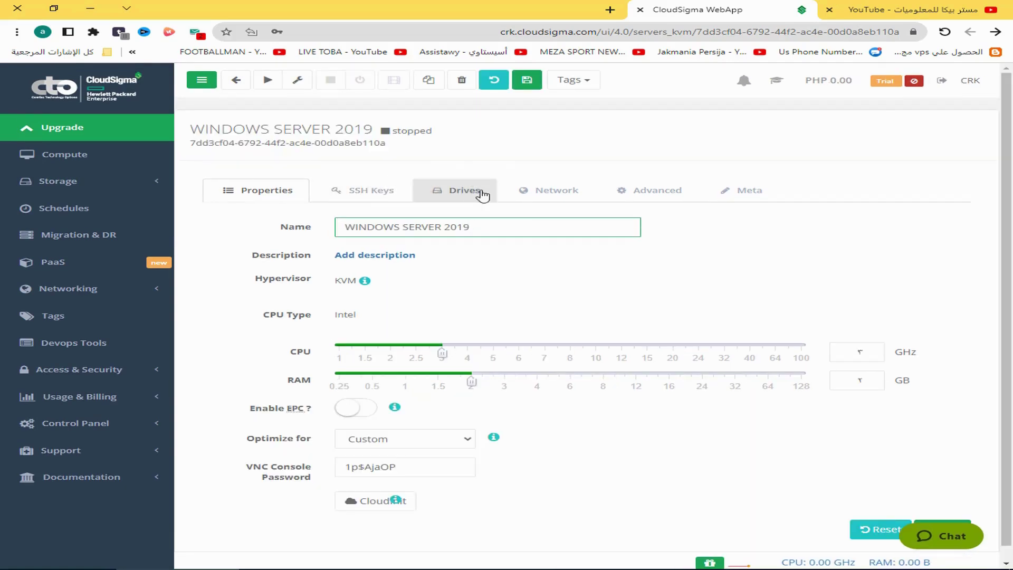
# From the Drives tab, create a new 40 GB drive named 'Hd' and attach it to the server
pyautogui.click(450, 200)
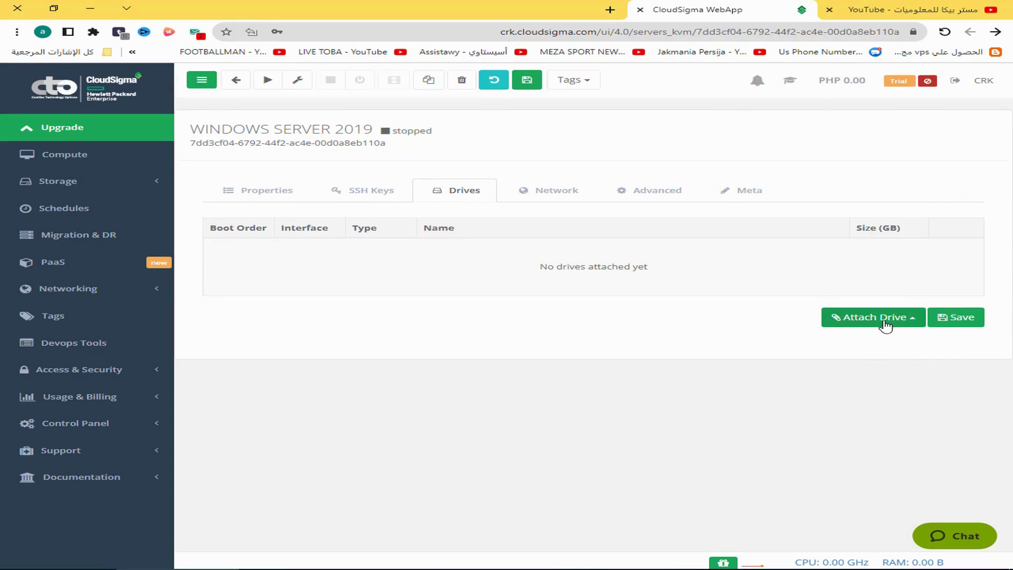
pyautogui.click(882, 323)
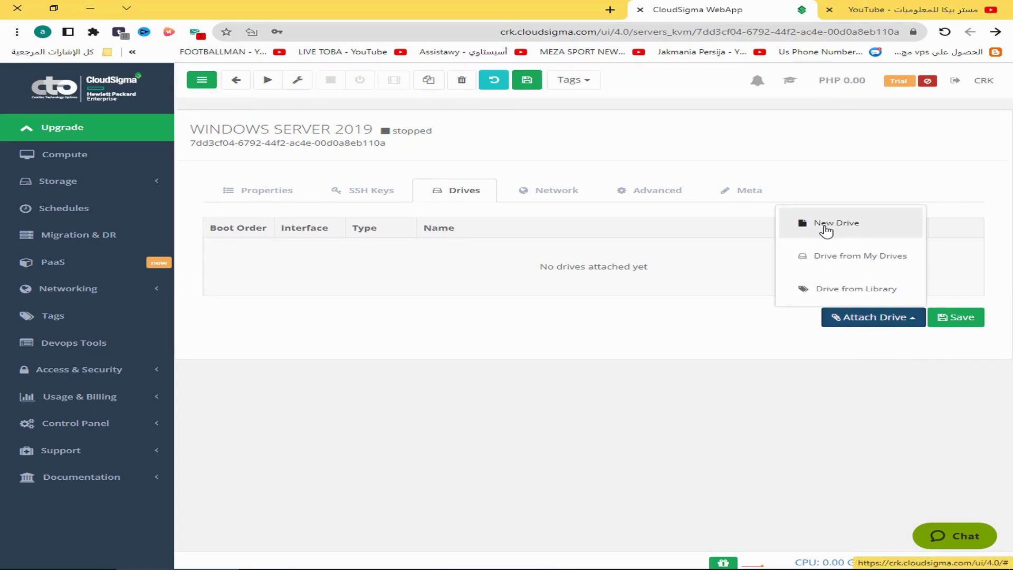
pyautogui.click(843, 230)
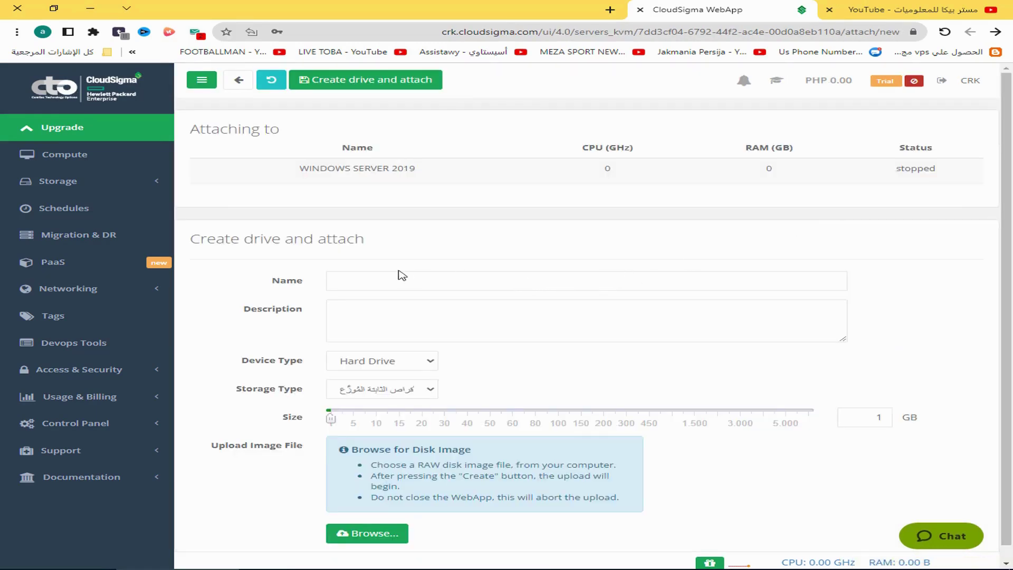
pyautogui.click(385, 278)
pyautogui.write('Hdd')
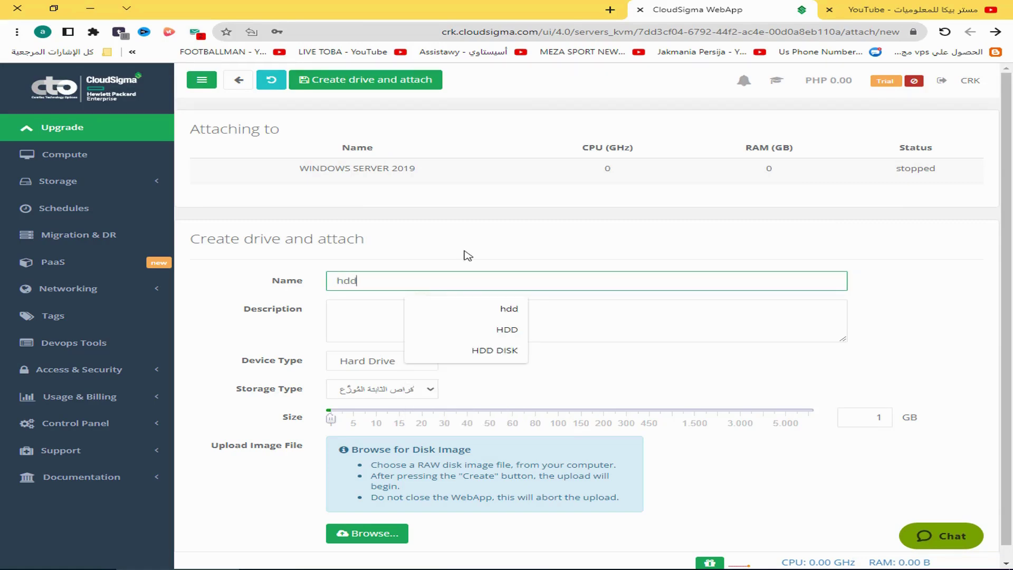
pyautogui.doubleClick(879, 419)
pyautogui.write('40')
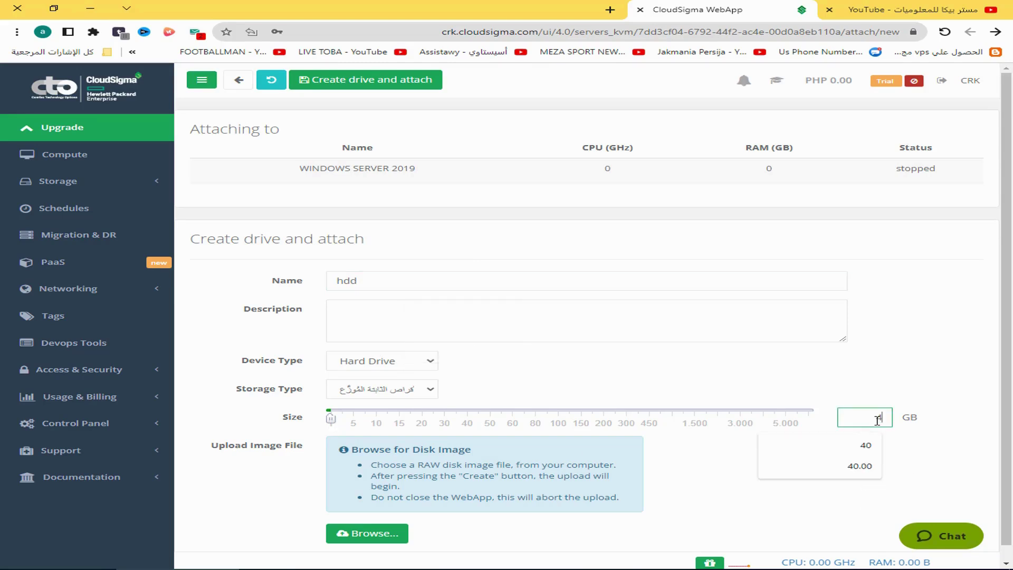
pyautogui.click(804, 386)
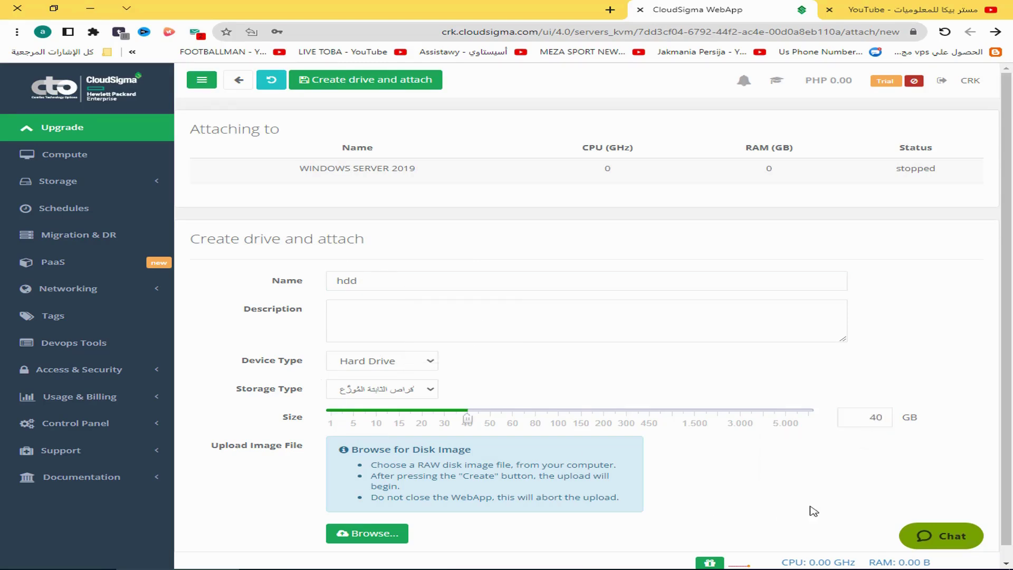
pyautogui.click(358, 91)
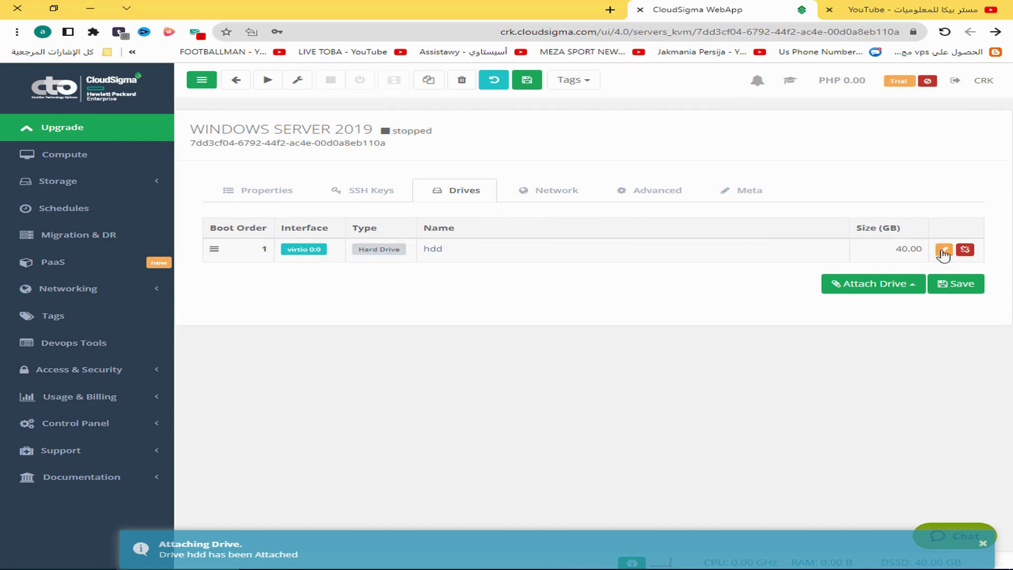
# Change the hdd drive to IDE device type on minor channel 1 and save
pyautogui.click(944, 250)
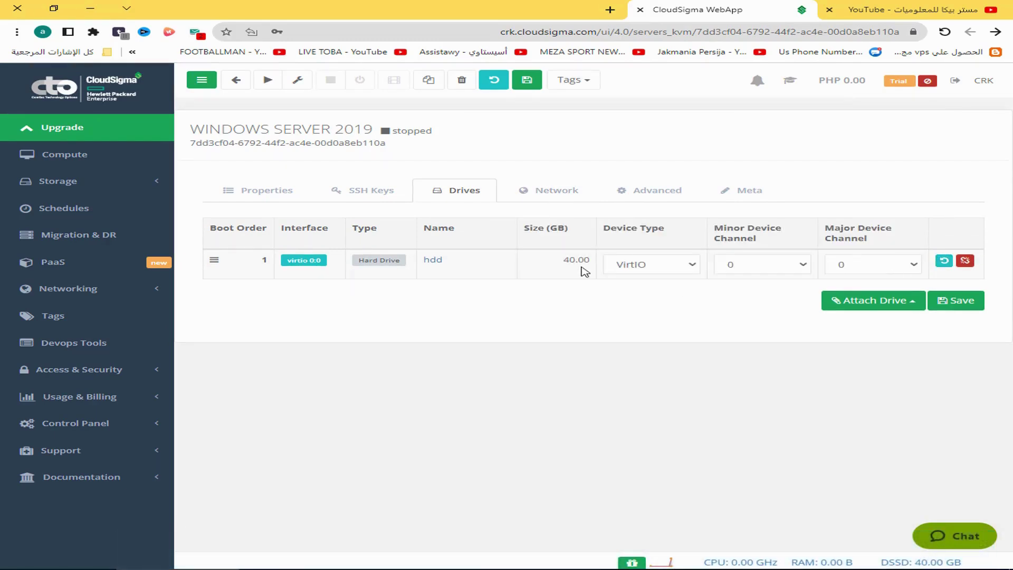
pyautogui.click(640, 272)
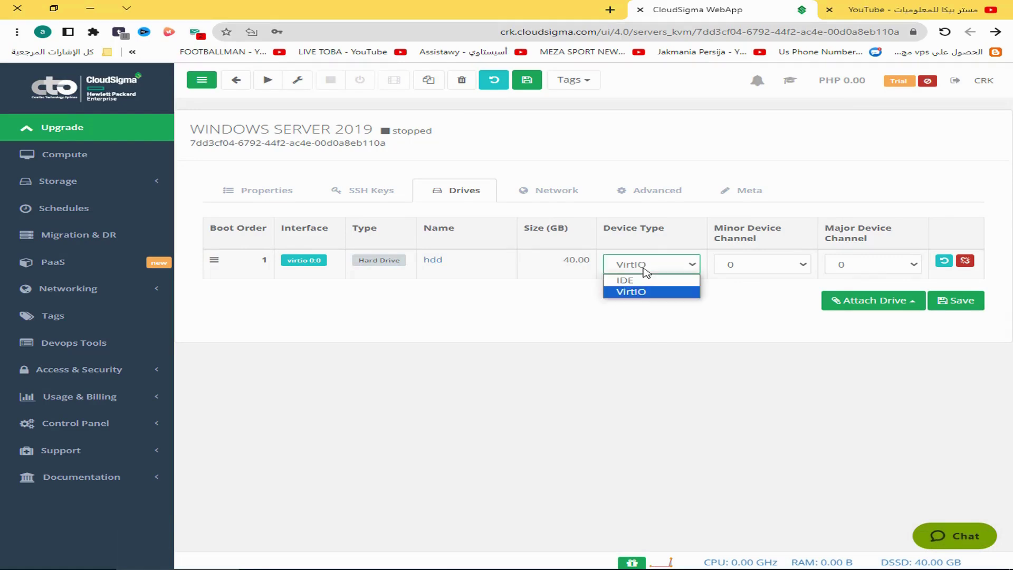
pyautogui.click(635, 282)
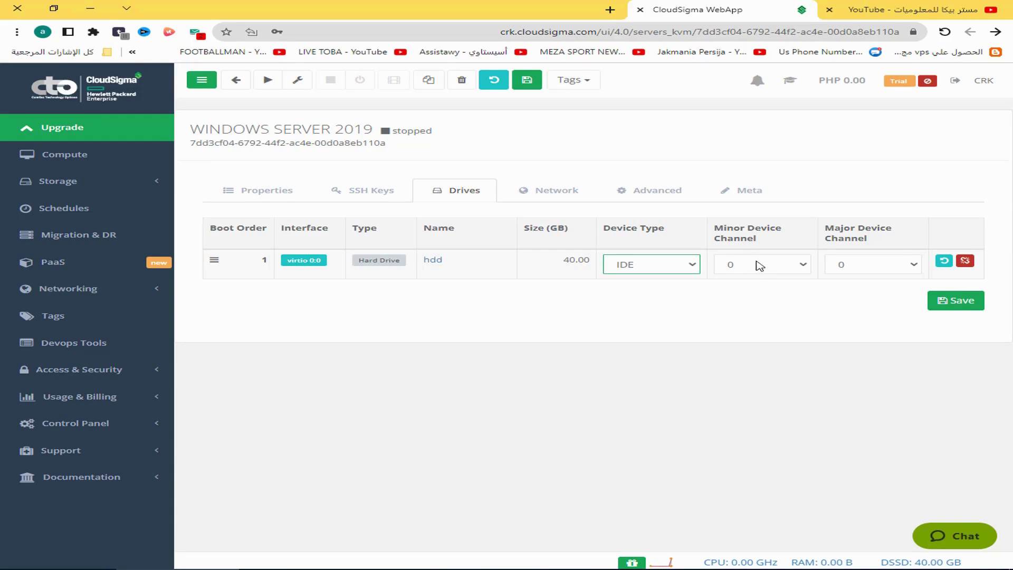
pyautogui.click(750, 265)
pyautogui.click(737, 295)
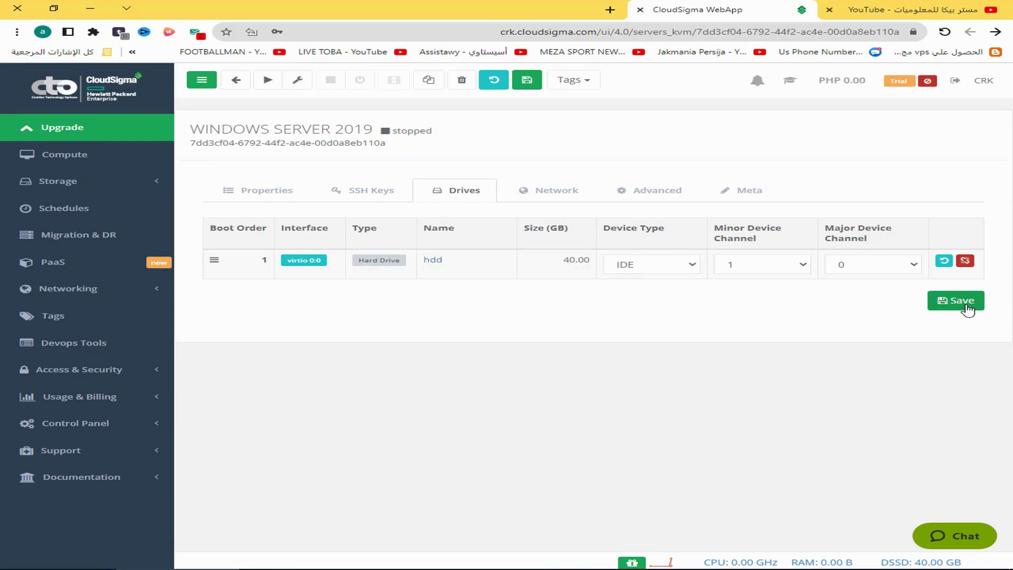
pyautogui.click(968, 308)
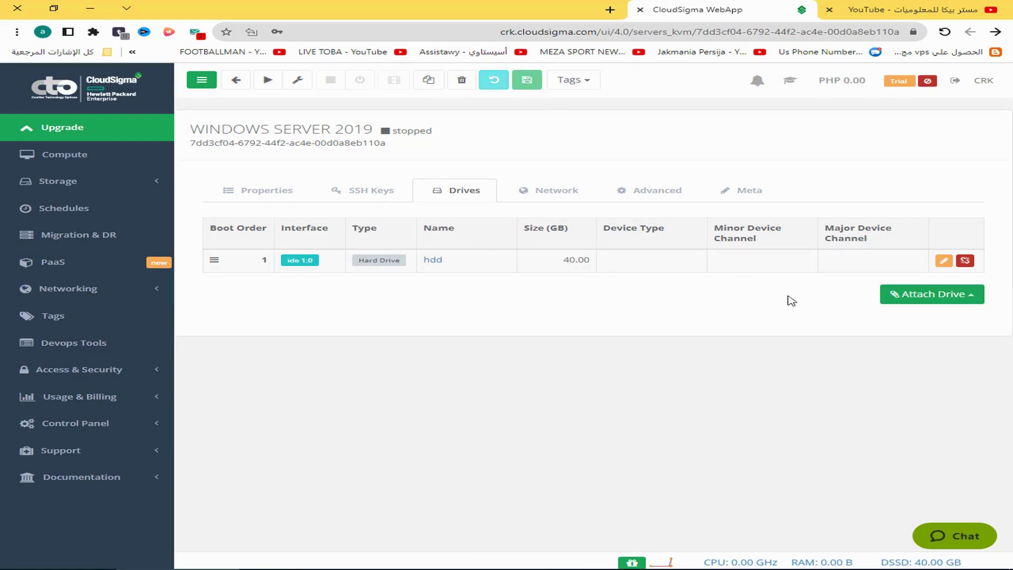
pyautogui.click(945, 294)
# Attach the library's Windows Server 2019 Install DVD as a CD and save the server
pyautogui.click(959, 301)
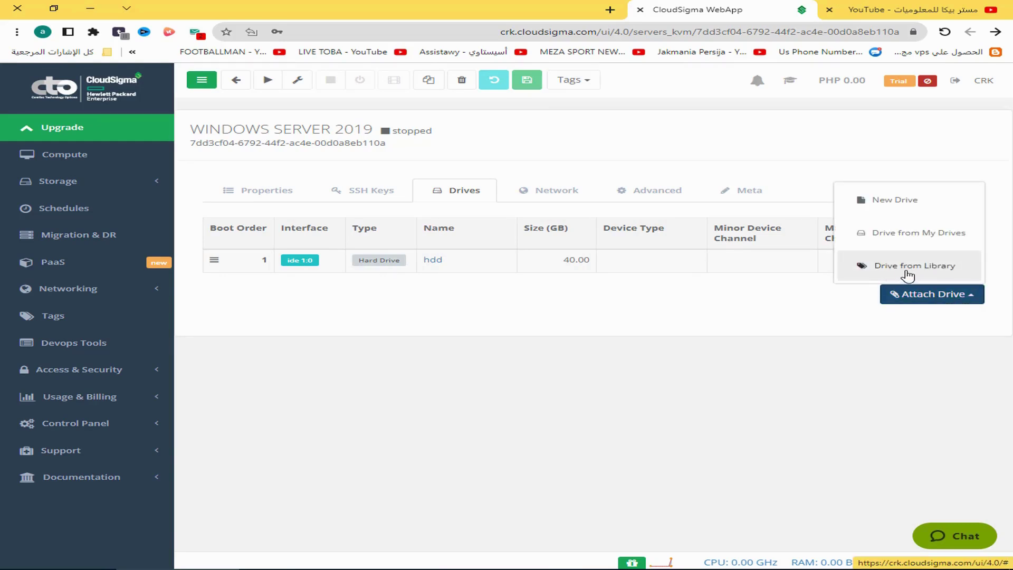
pyautogui.click(907, 268)
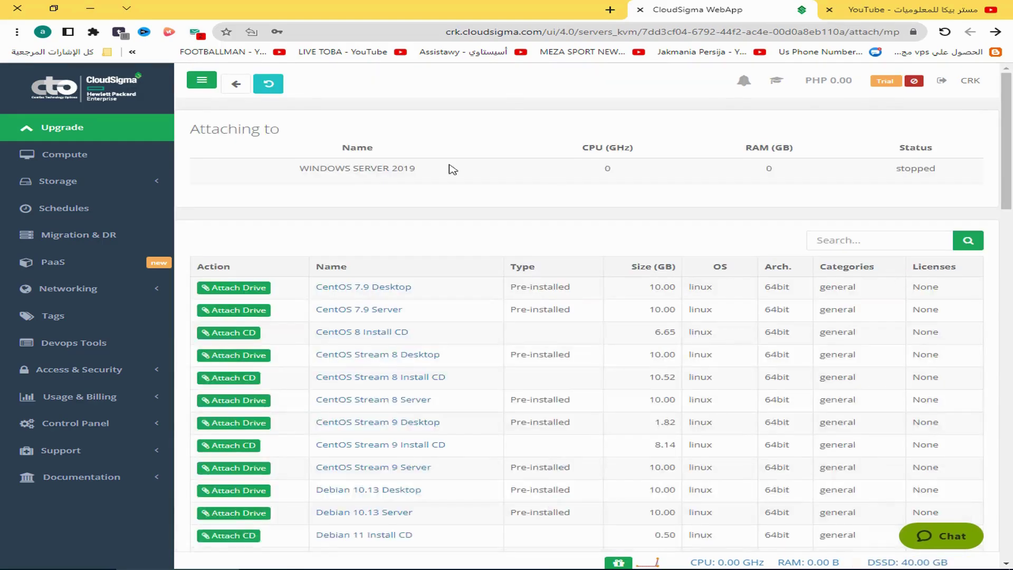
pyautogui.scroll(-12, 464, 320)
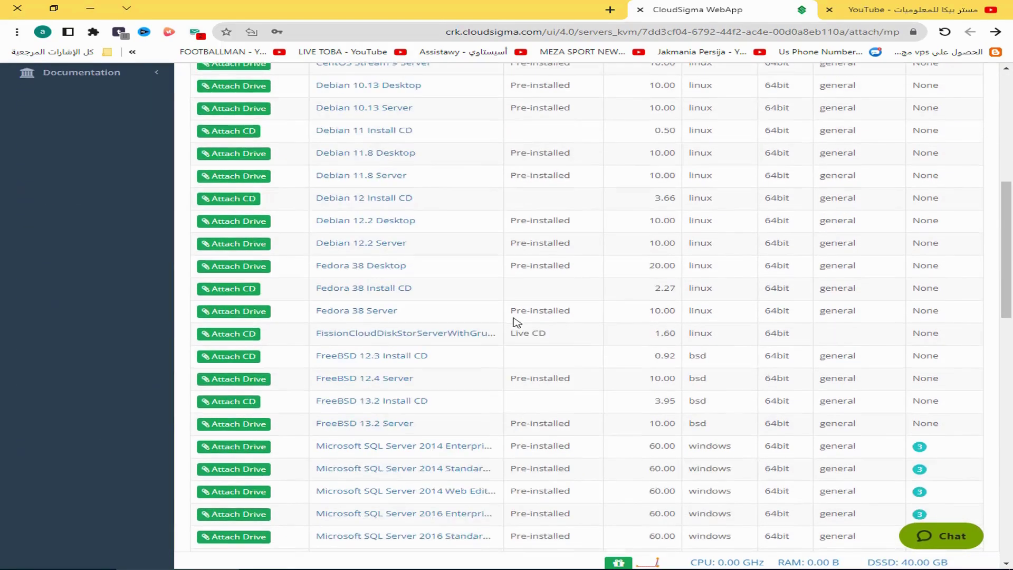
pyautogui.scroll(-10, 514, 317)
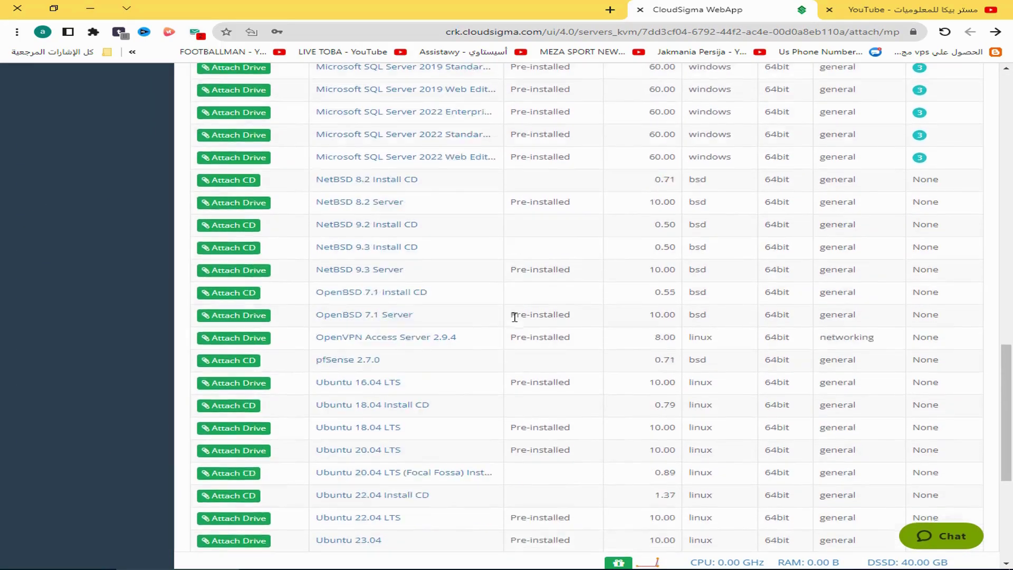
pyautogui.scroll(-5, 515, 317)
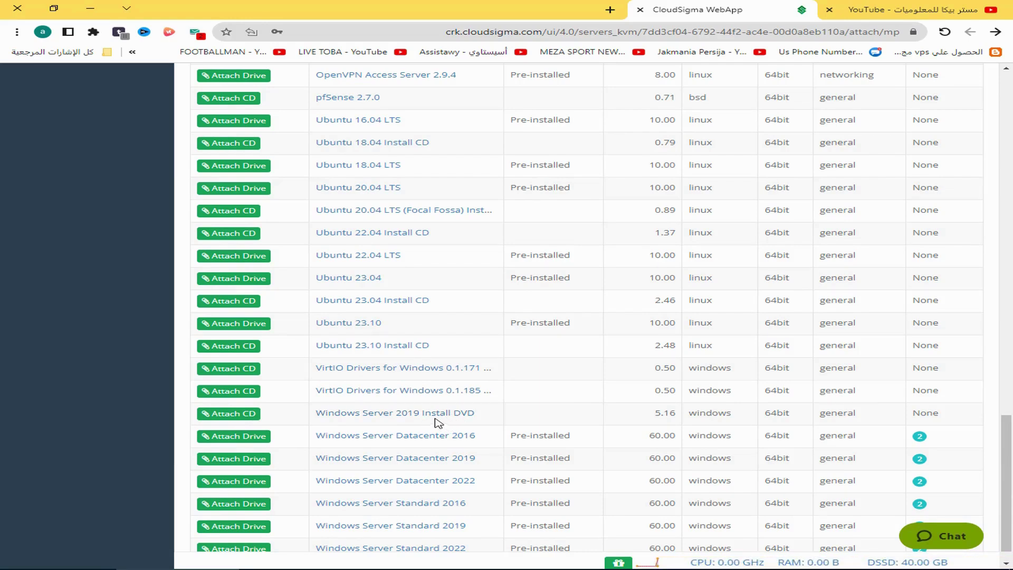
pyautogui.click(246, 419)
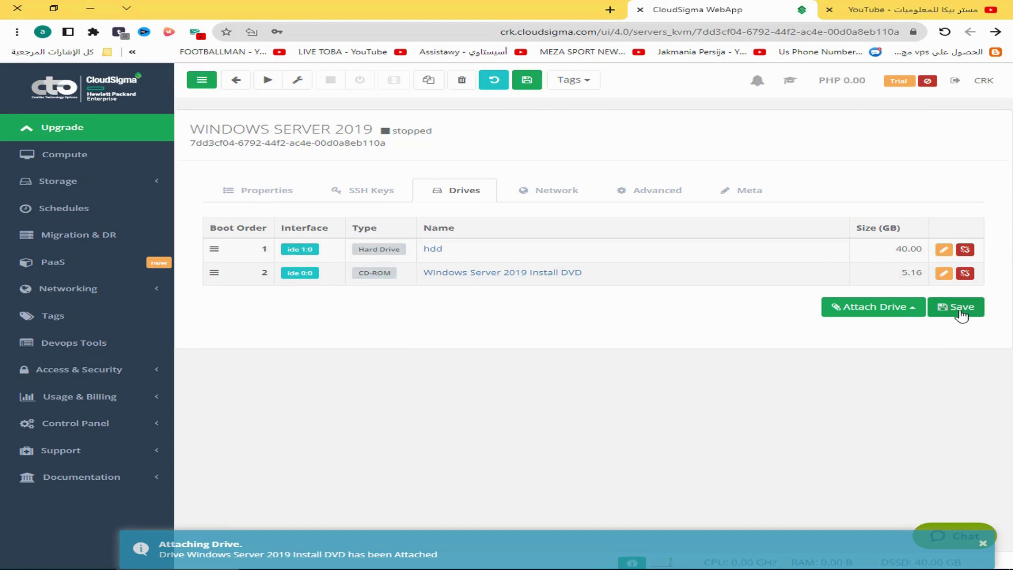
pyautogui.click(962, 311)
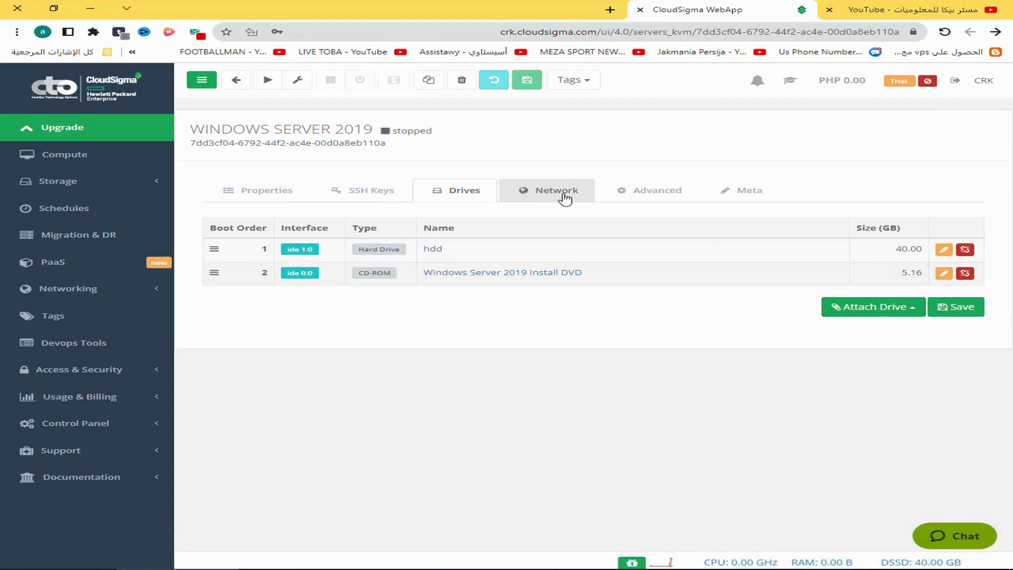
# Change the public network card's NIC model to Intel PRO/1000 and save it
pyautogui.click(563, 206)
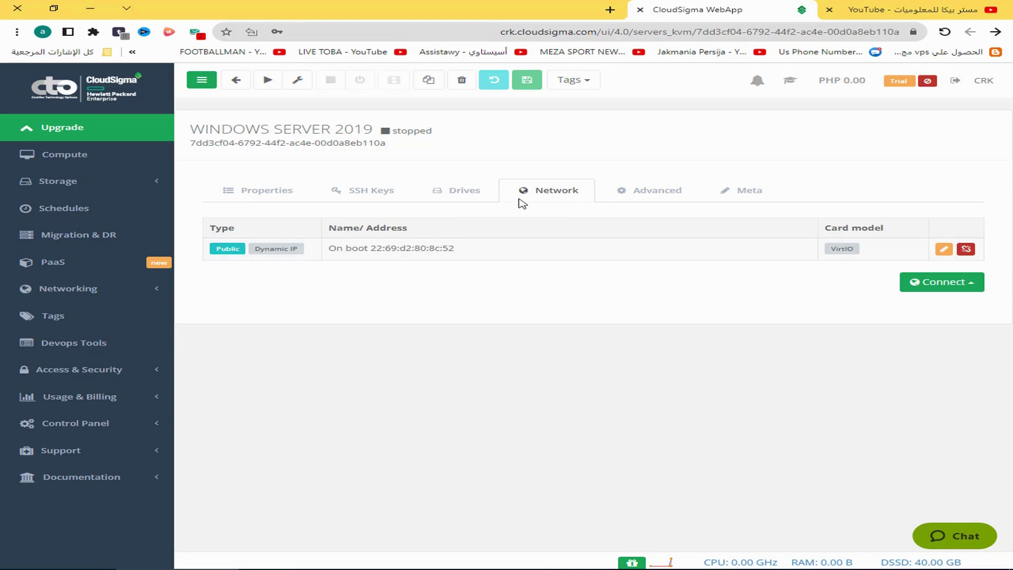
pyautogui.click(945, 251)
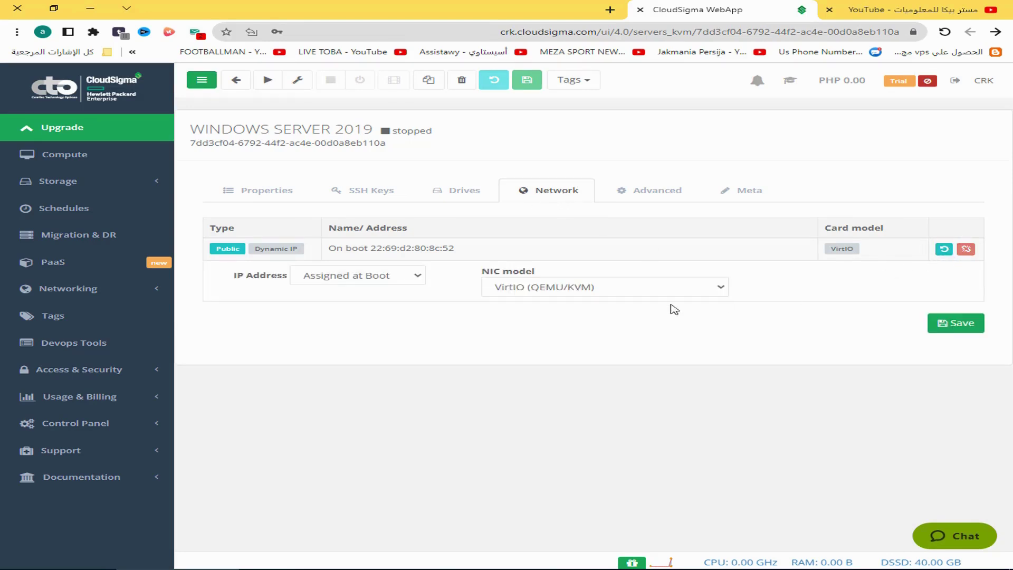
pyautogui.click(569, 285)
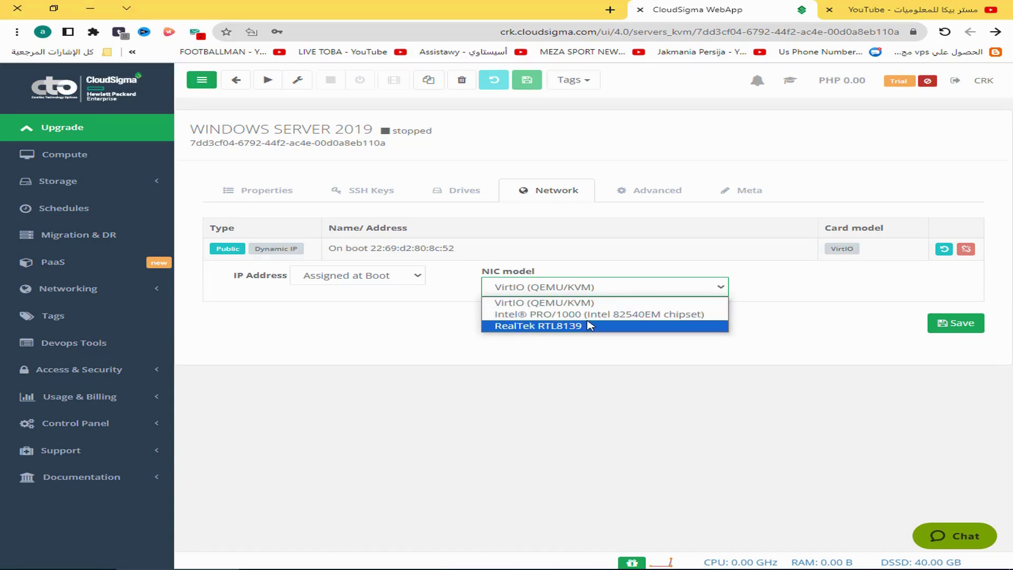
pyautogui.click(587, 315)
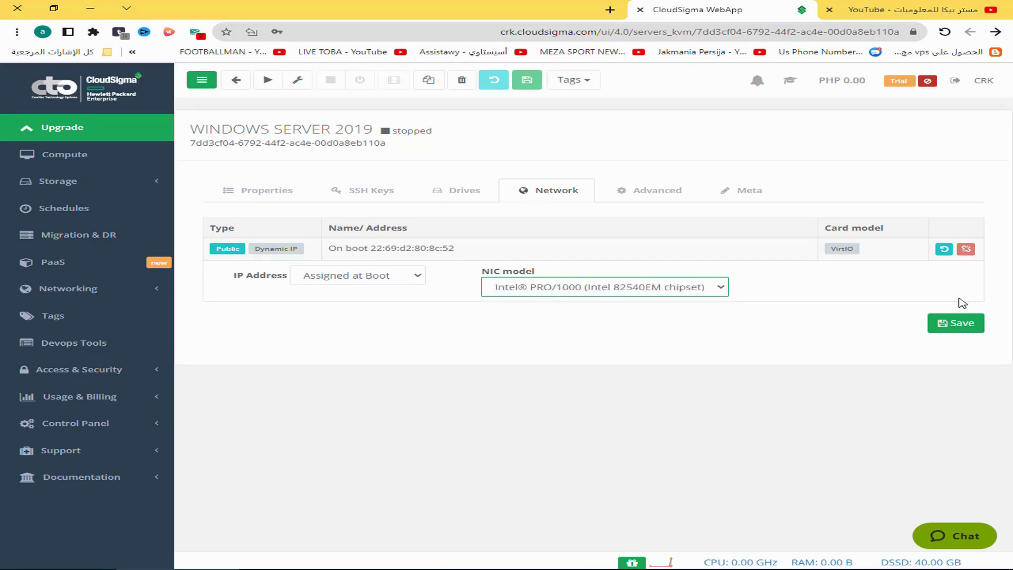
pyautogui.click(959, 323)
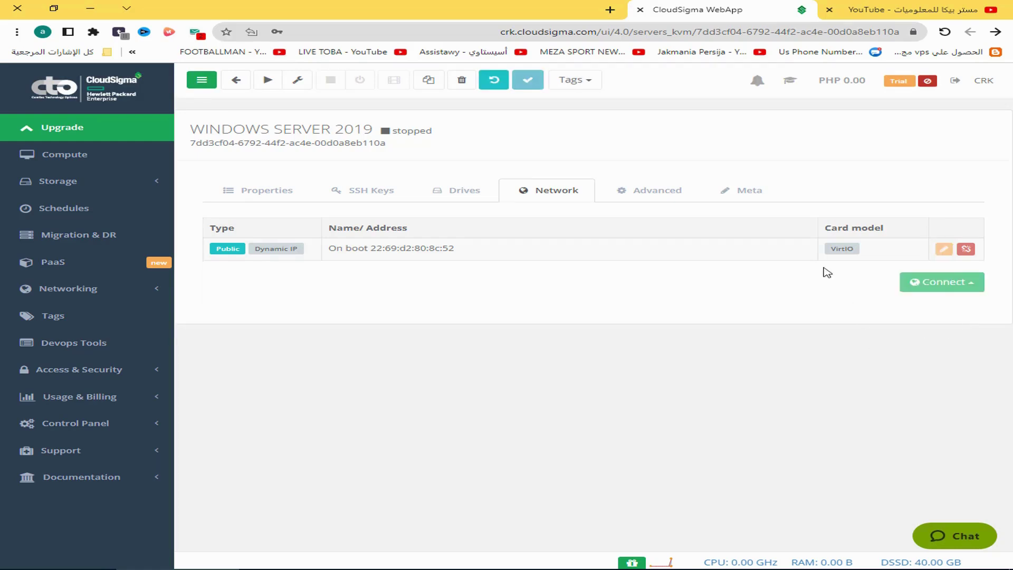
pyautogui.click(643, 194)
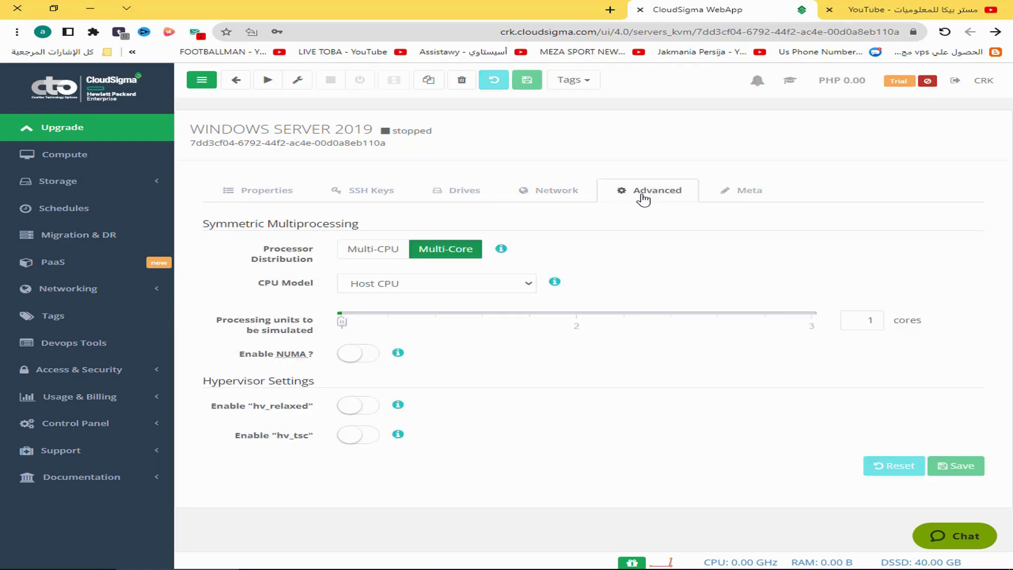
# Set Processing units to 3 cores, save, and go back to Properties
pyautogui.moveTo(342, 321); pyautogui.dragTo(812, 321)
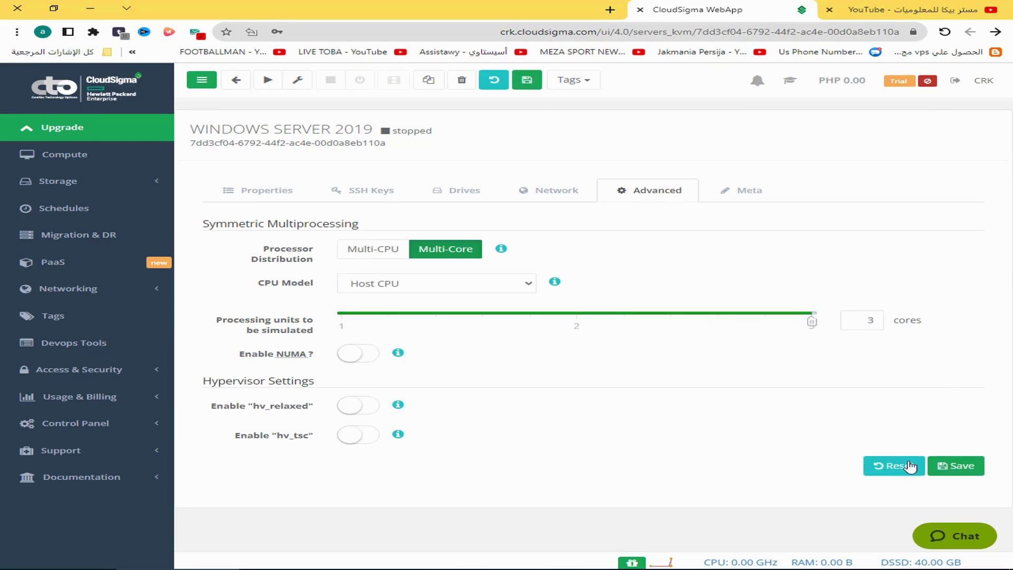
pyautogui.click(963, 468)
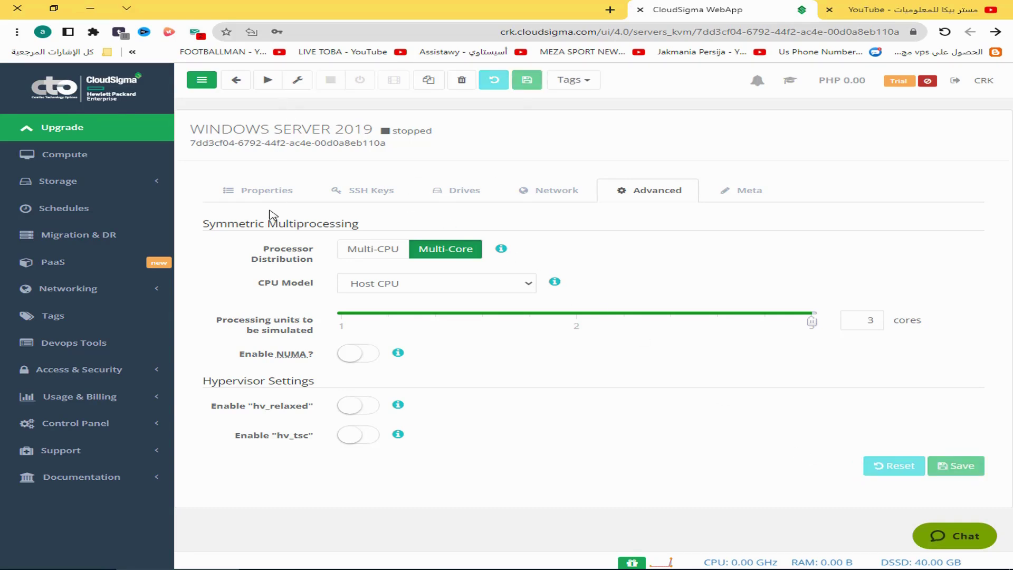
pyautogui.click(241, 196)
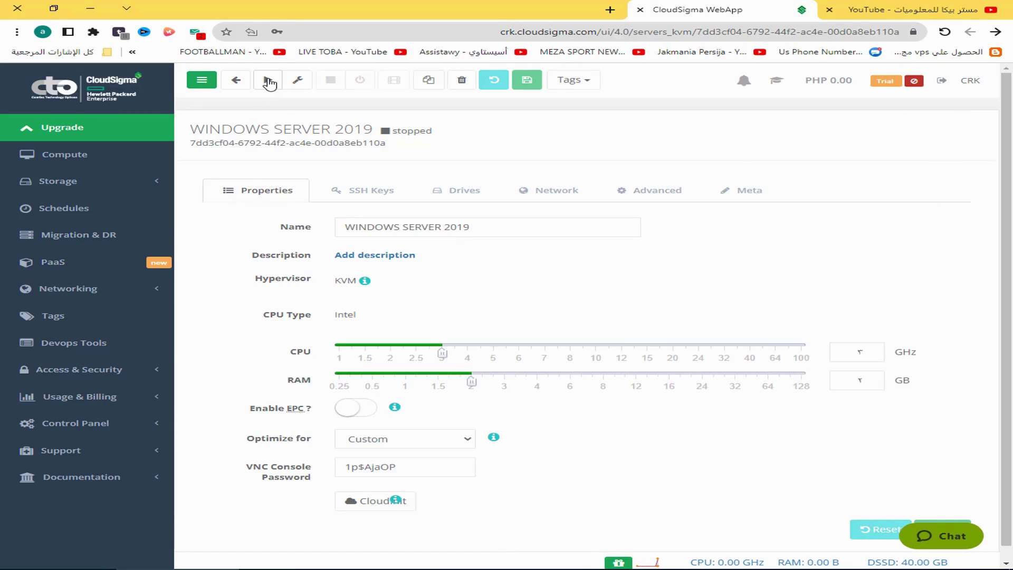
# Start the Windows Server 2019 machine, switch on VNC Tunnel, and open Display VNC
pyautogui.click(268, 80)
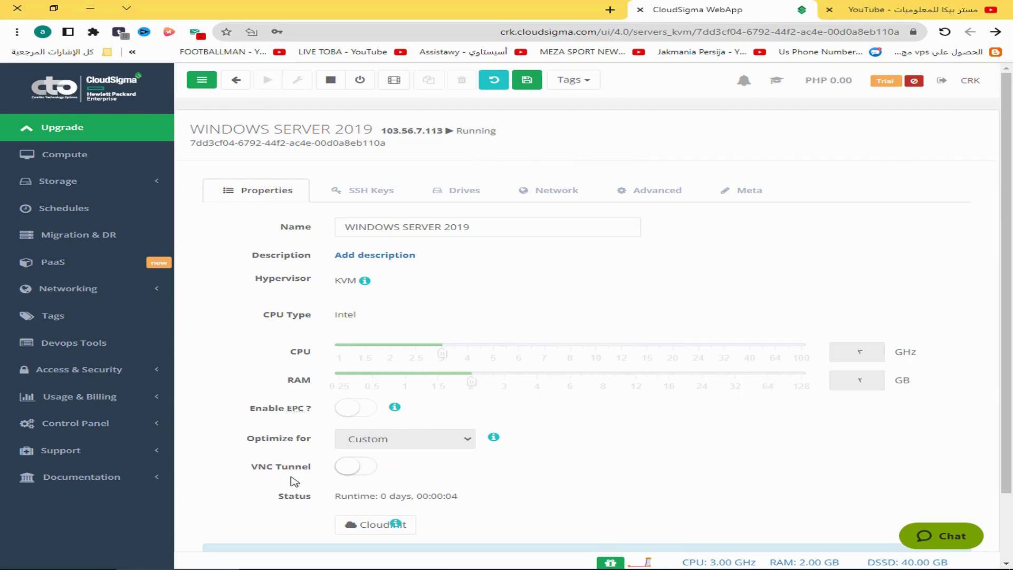
pyautogui.click(359, 470)
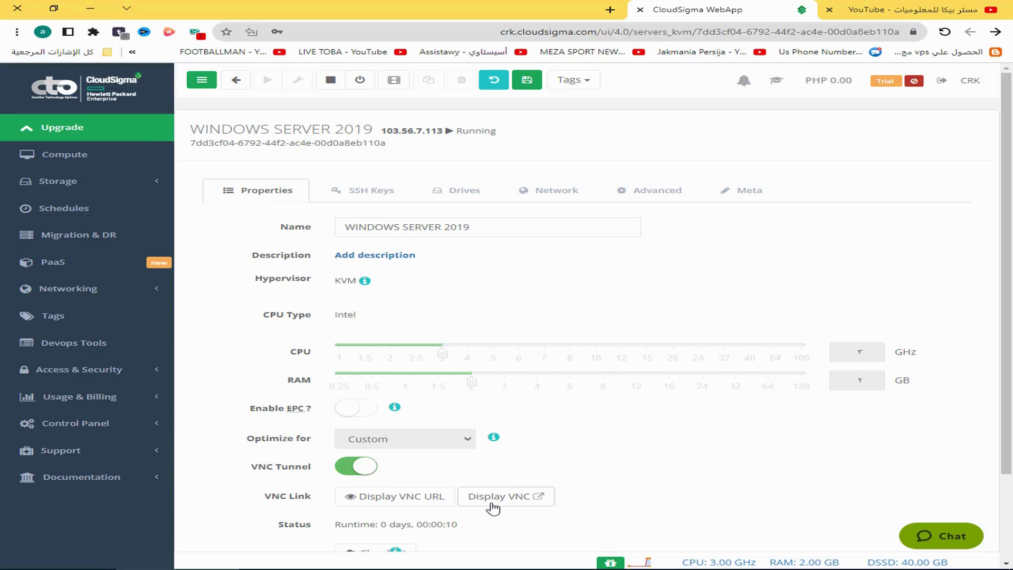
pyautogui.click(511, 501)
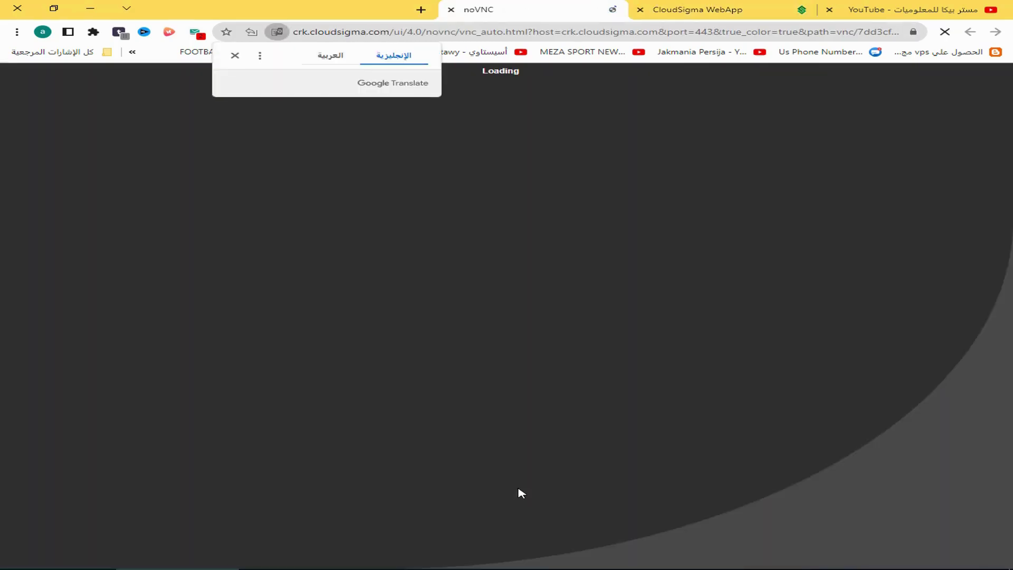
# Dismiss the Google Translate bubble on the noVNC console page
pyautogui.click(235, 55)
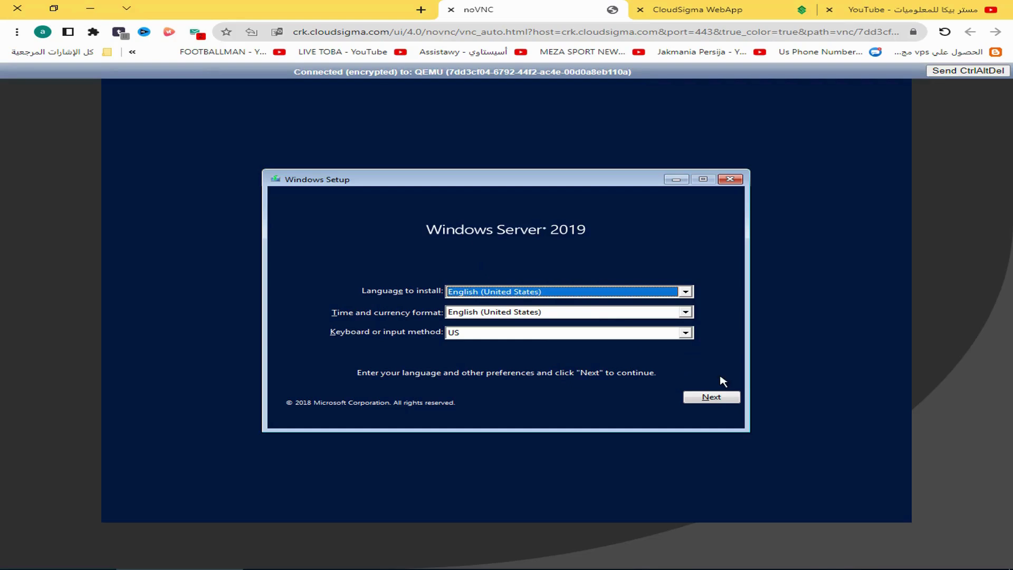
# Keep default language settings, choose Install now, and select Windows Server 2019 Datacenter (Desktop Experience)
pyautogui.click(712, 398)
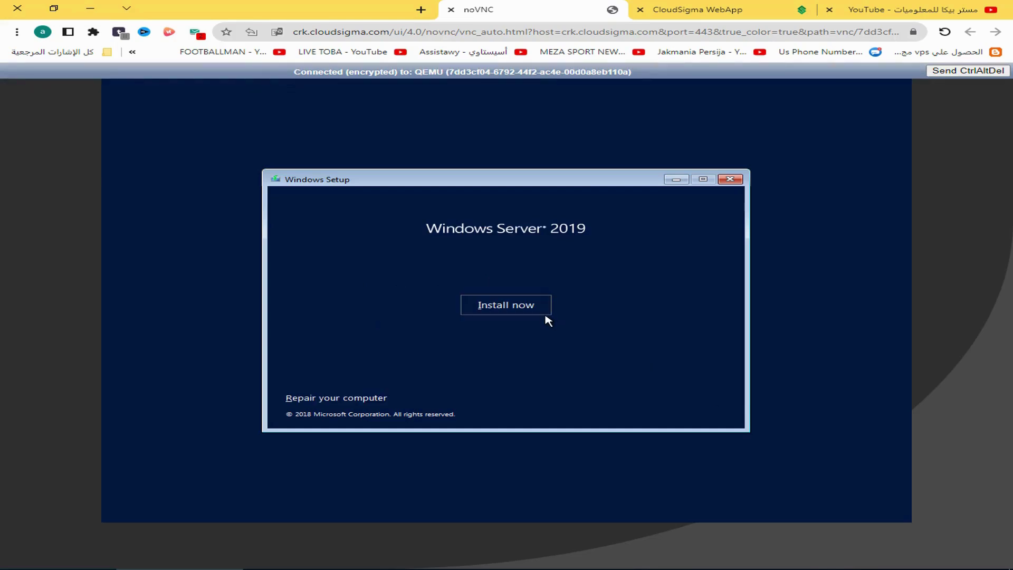
pyautogui.click(538, 308)
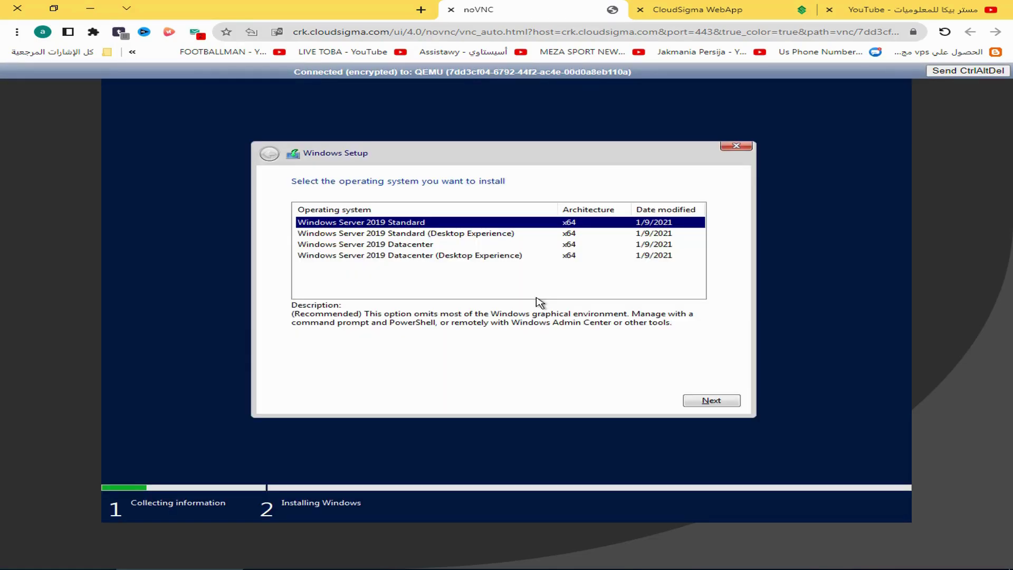
pyautogui.click(447, 256)
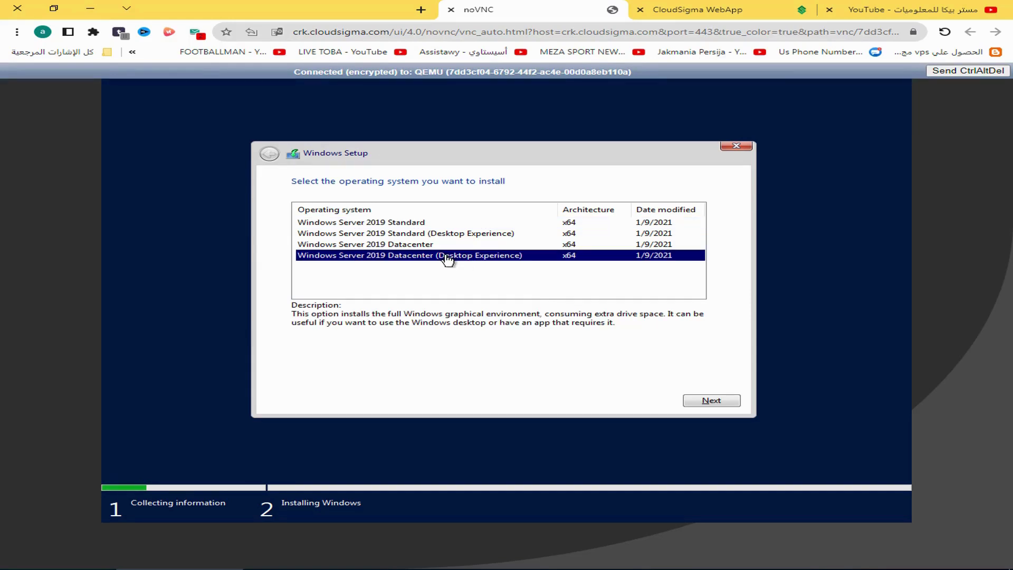
pyautogui.click(691, 399)
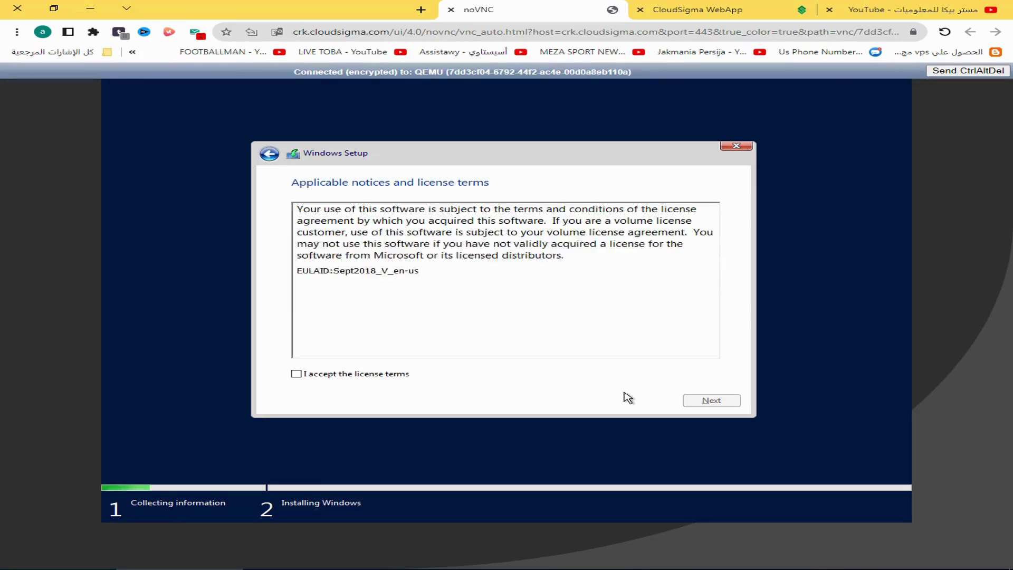
# Accept the license terms and install Custom onto Drive 0's unallocated space
pyautogui.click(362, 375)
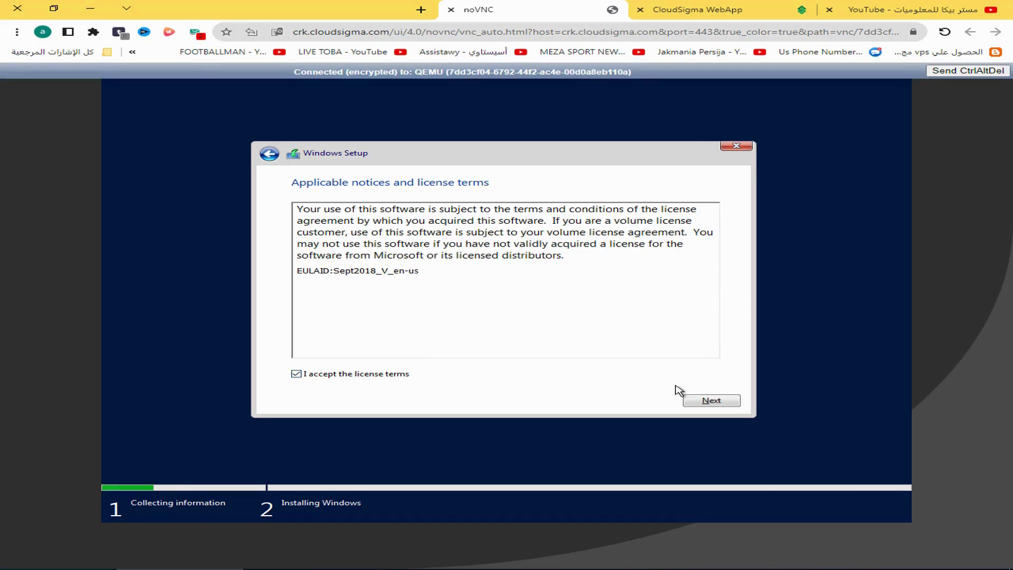
pyautogui.click(721, 401)
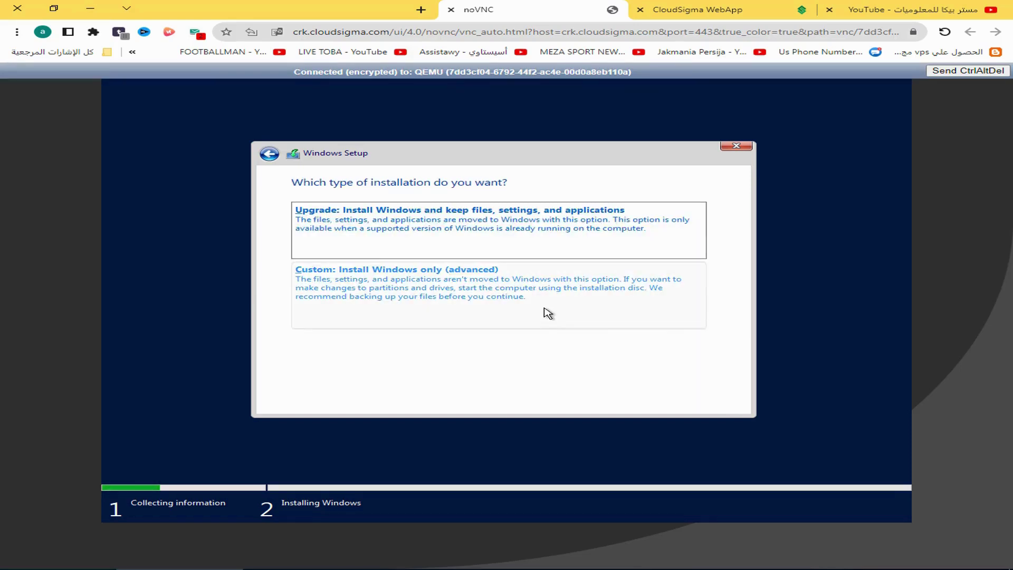
pyautogui.click(547, 312)
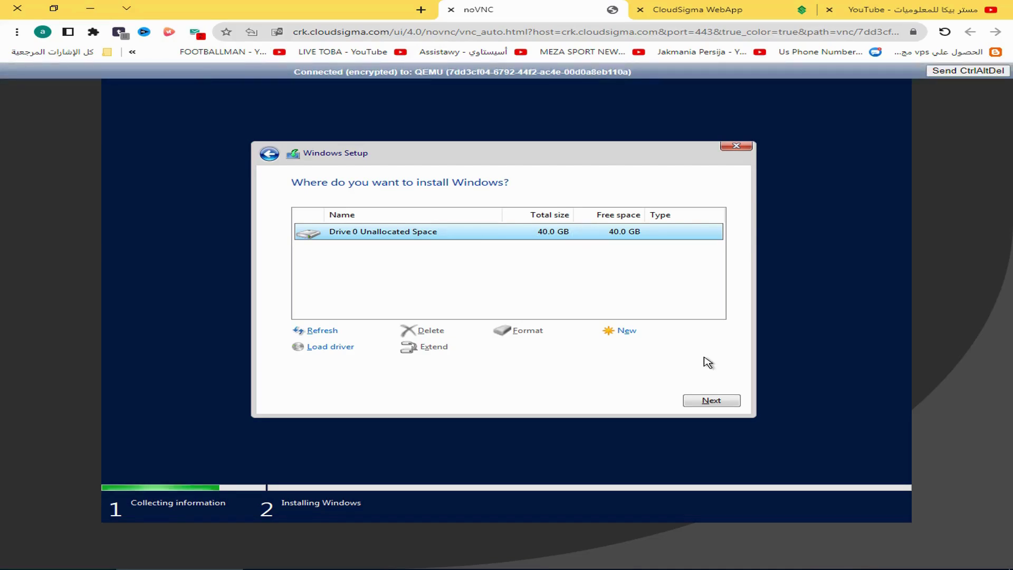
pyautogui.click(703, 399)
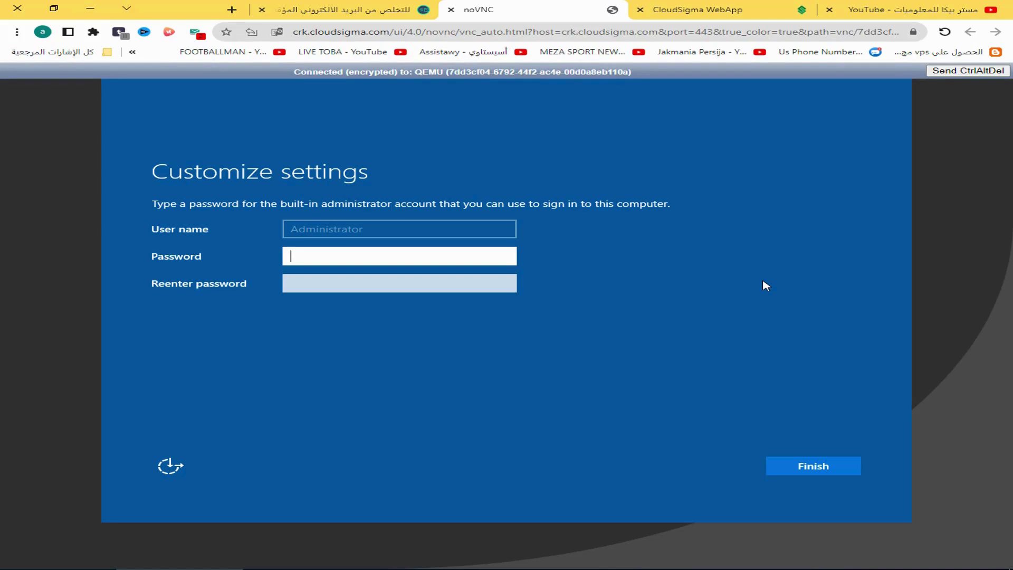
# Clear the stray characters typed into the Administrator Password field
pyautogui.write('a')
pyautogui.click(787, 37)
pyautogui.write('aa')
pyautogui.click(855, 264)
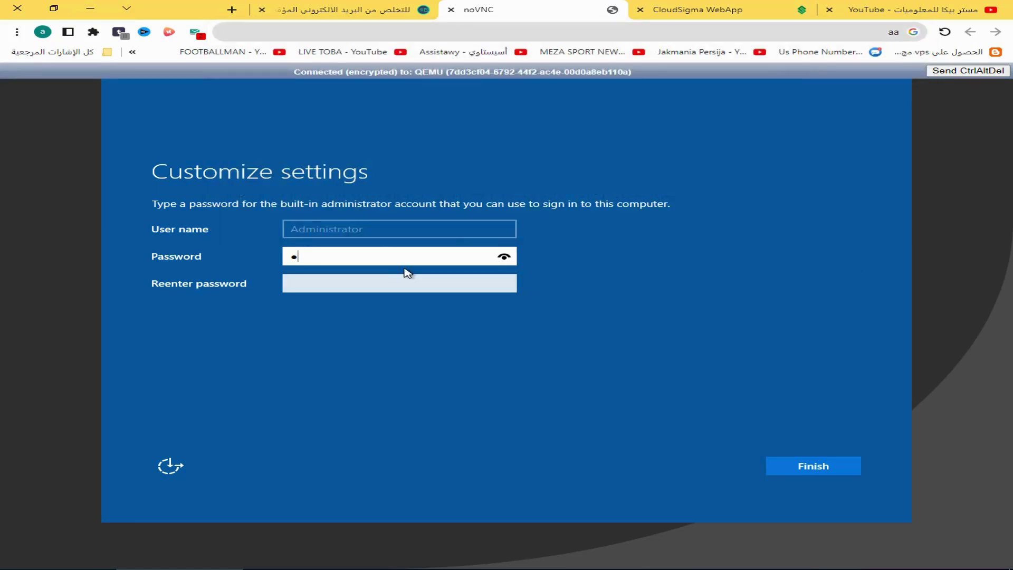
pyautogui.doubleClick(388, 257)
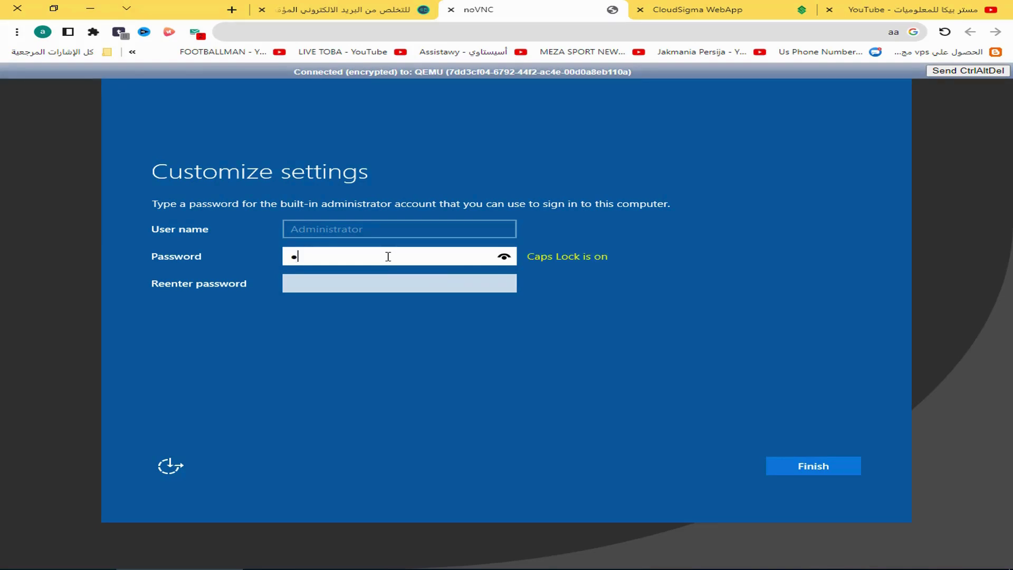
# Enter the Administrator password in Password and Reenter password, then finish setup
pyautogui.press('capslock')
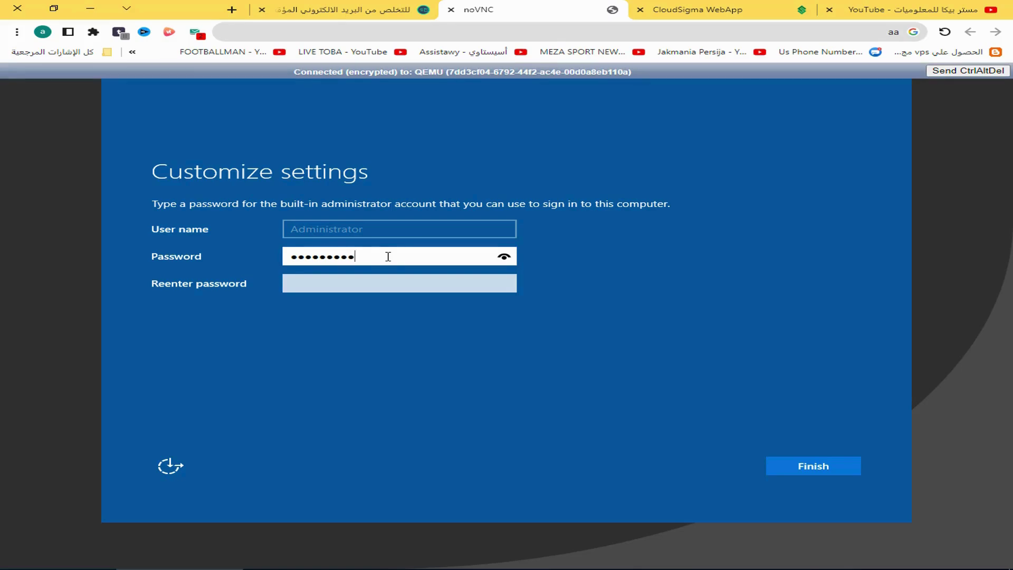
pyautogui.press('Tab')
pyautogui.press('capslock')
pyautogui.press('capslock')
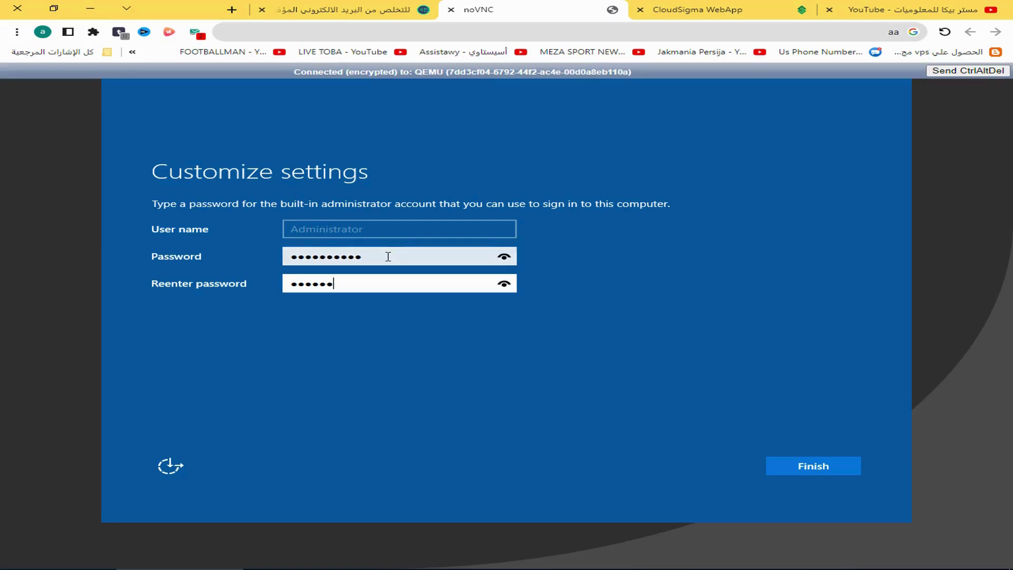
pyautogui.click(841, 469)
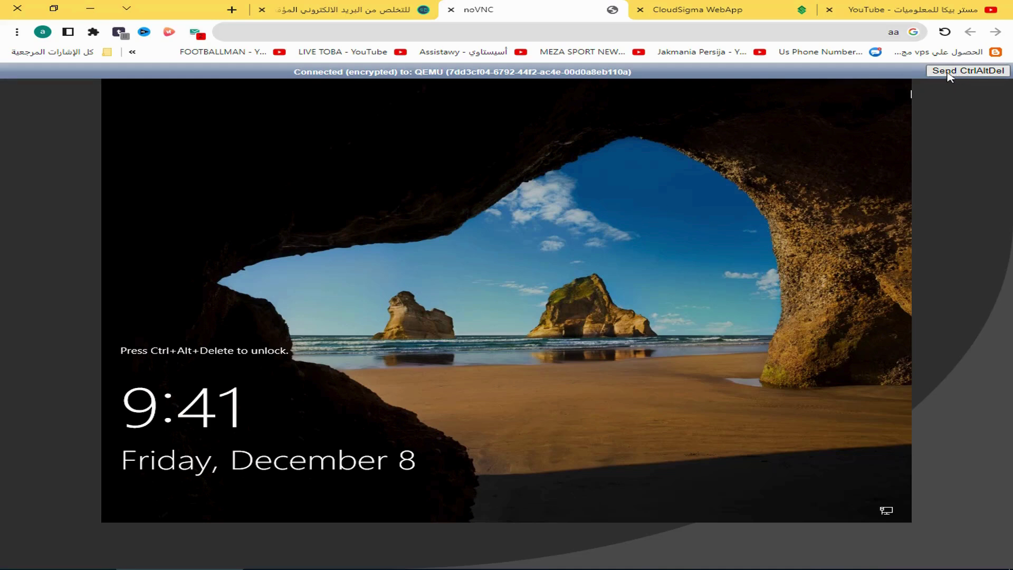
# Sign in via Ctrl+Alt+Del as Administrator, answer No to network discovery, tick Don't show again
pyautogui.click(991, 71)
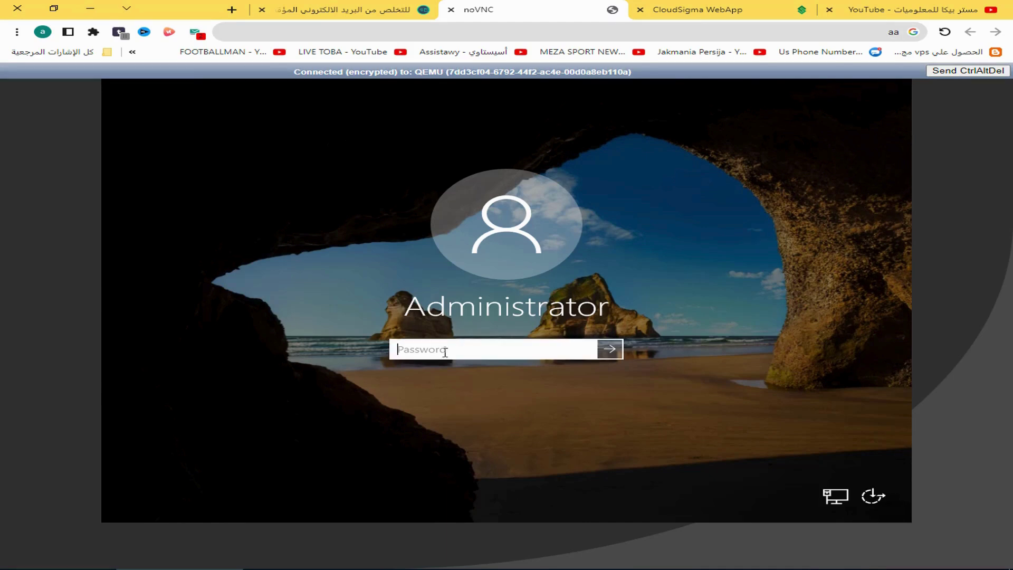
pyautogui.press('Tab')
pyautogui.write('•••••••••')
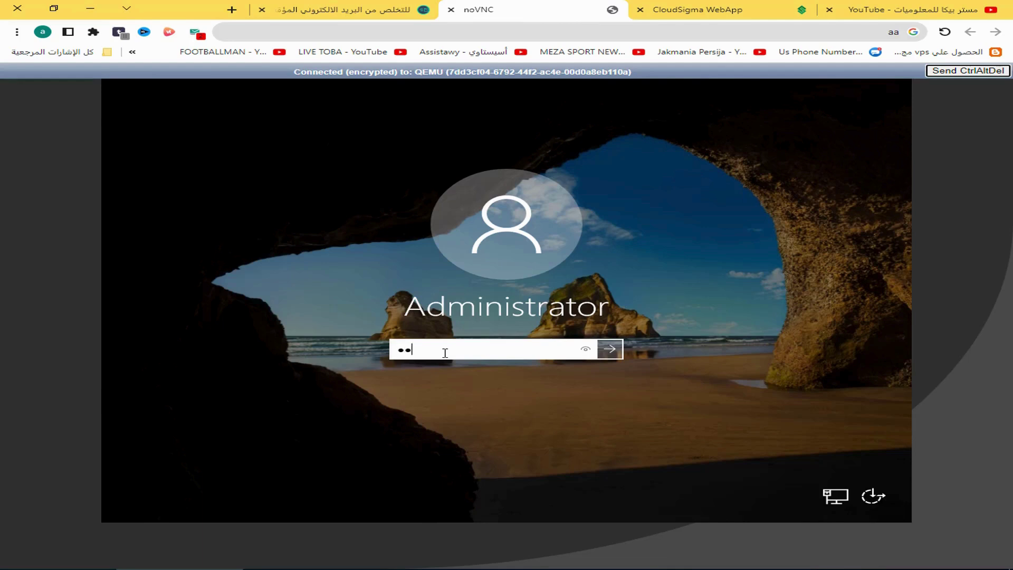
pyautogui.write('••')
pyautogui.click(611, 348)
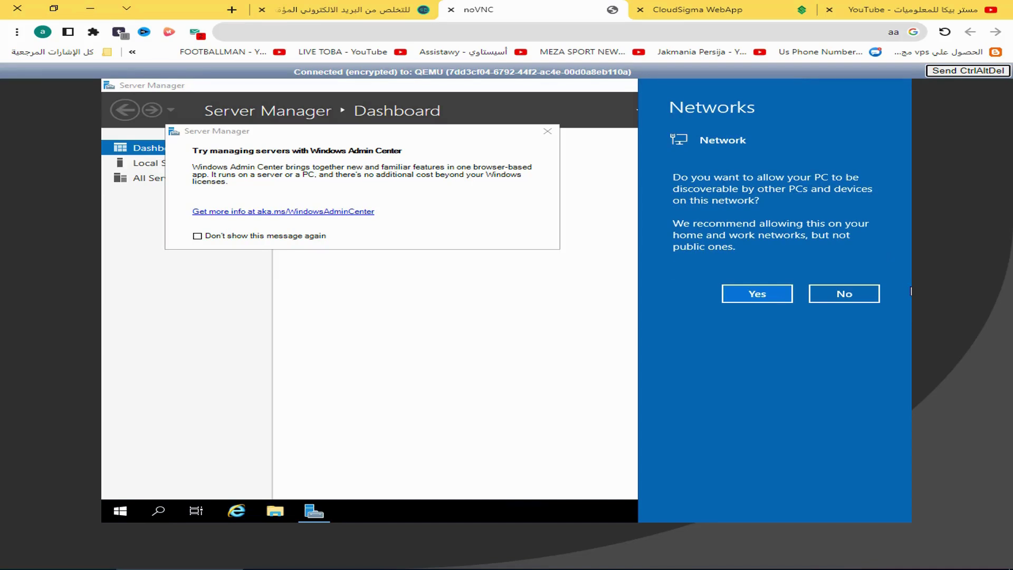
pyautogui.click(860, 295)
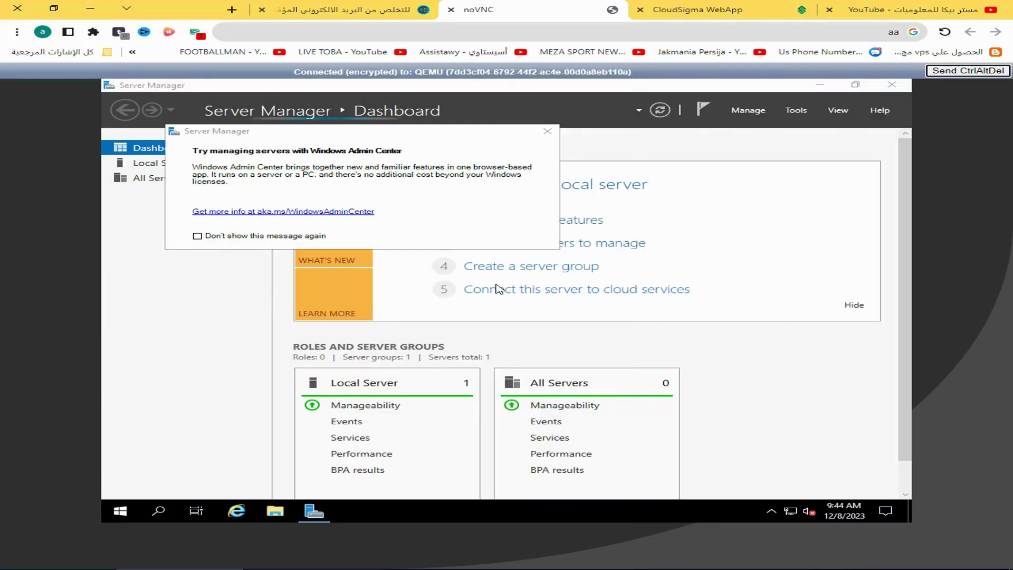
pyautogui.click(286, 237)
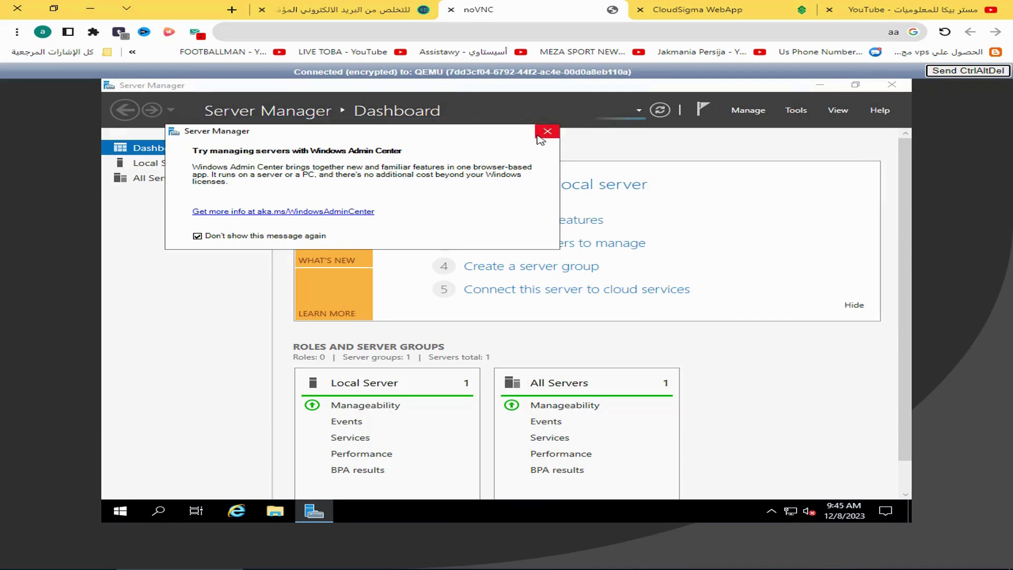
# Close the Windows Admin Center tip and select Local Server in Server Manager
pyautogui.click(538, 136)
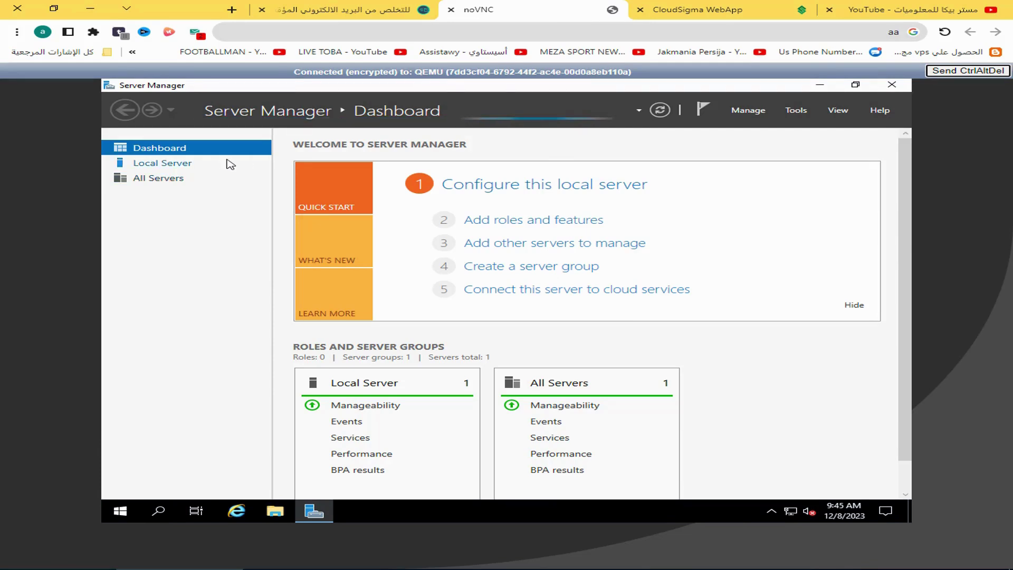
pyautogui.click(227, 160)
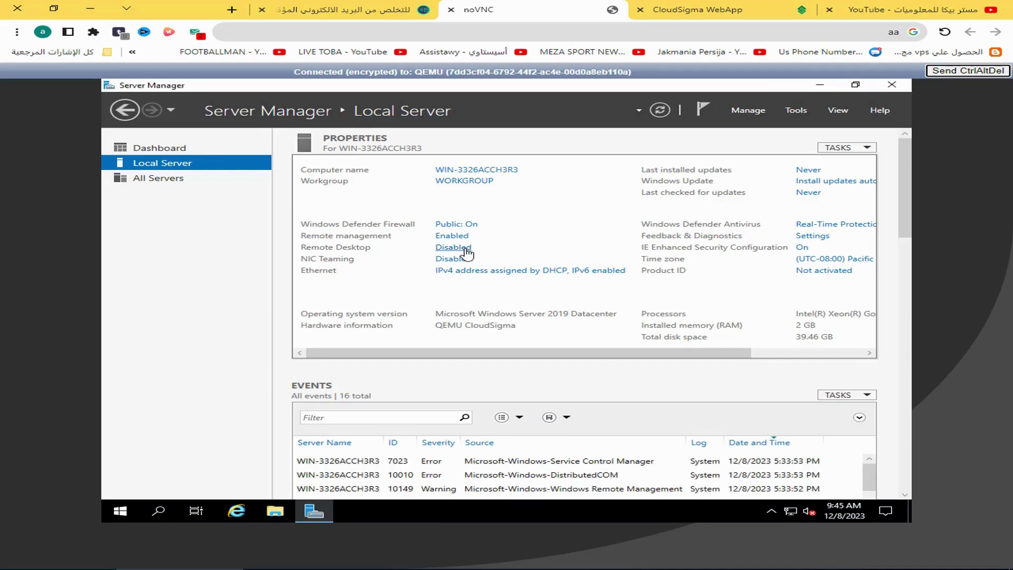
# Set Remote Desktop to Allow remote connections to this computer, accepting the firewall notice
pyautogui.click(466, 249)
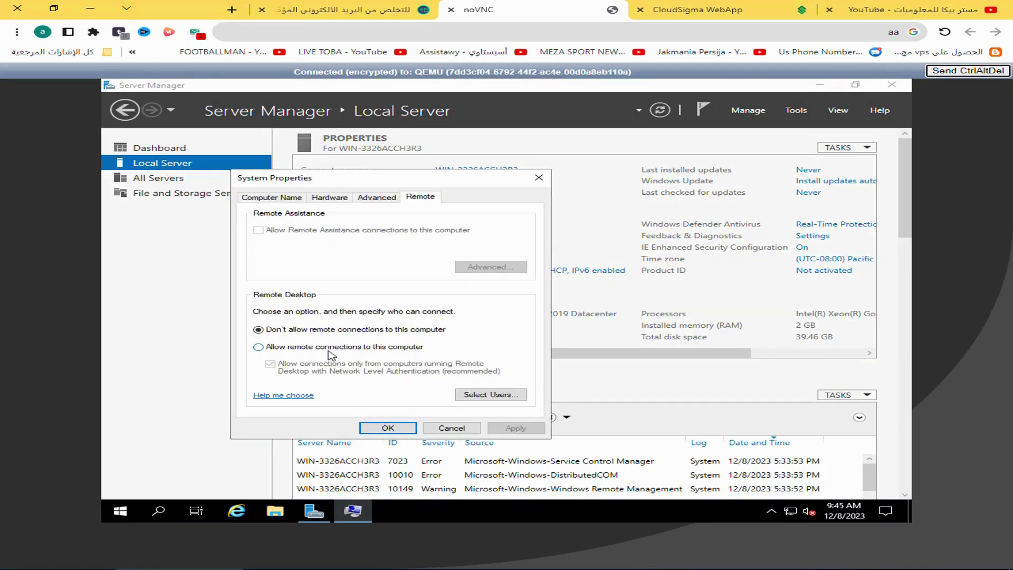
pyautogui.click(333, 348)
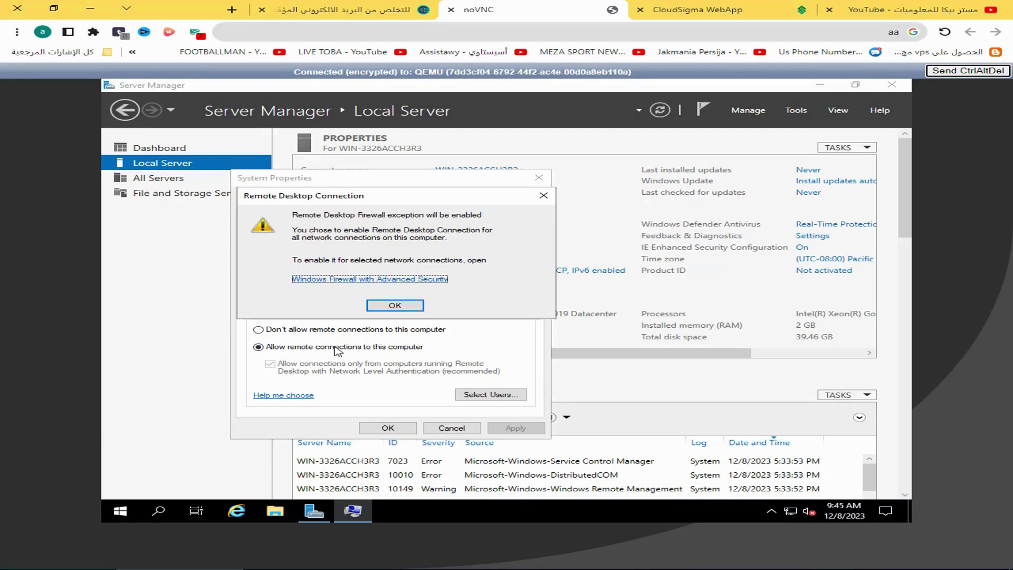
pyautogui.click(380, 306)
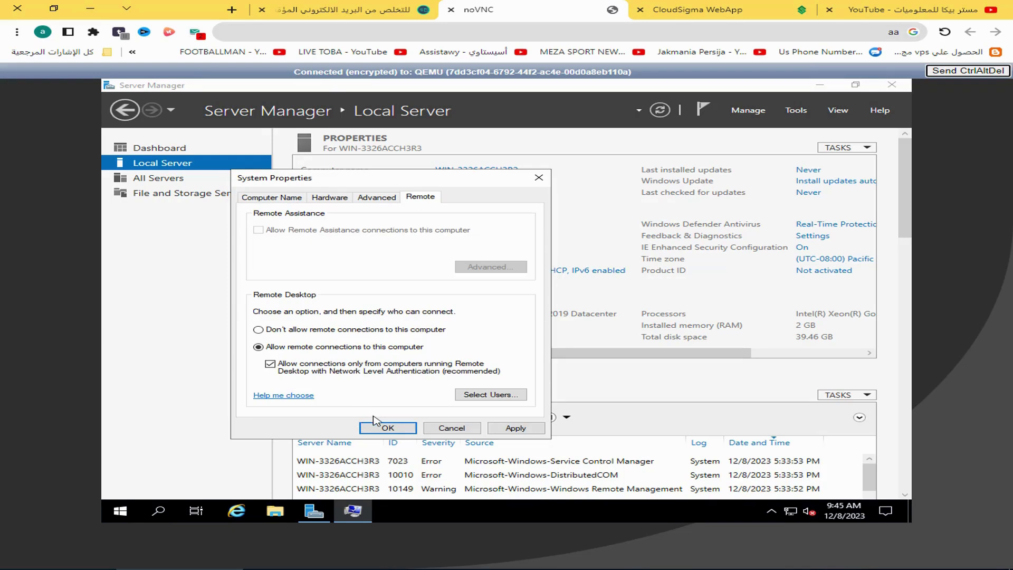
pyautogui.click(388, 428)
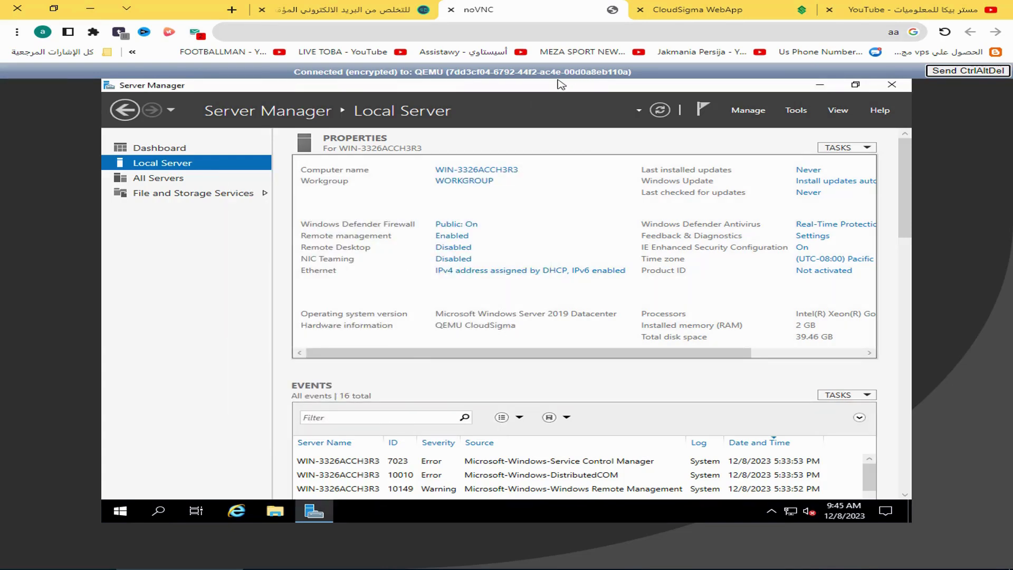
# Copy the server IP 103.56.7.113 from its CloudSigma Compute page and open Windows search
pyautogui.click(750, 8)
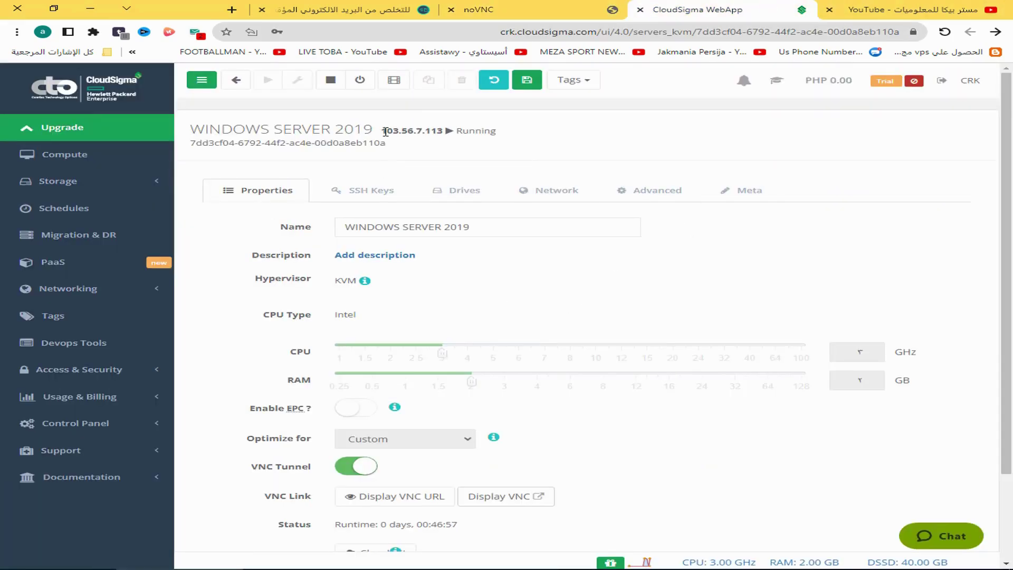
pyautogui.moveTo(381, 129); pyautogui.dragTo(407, 131)
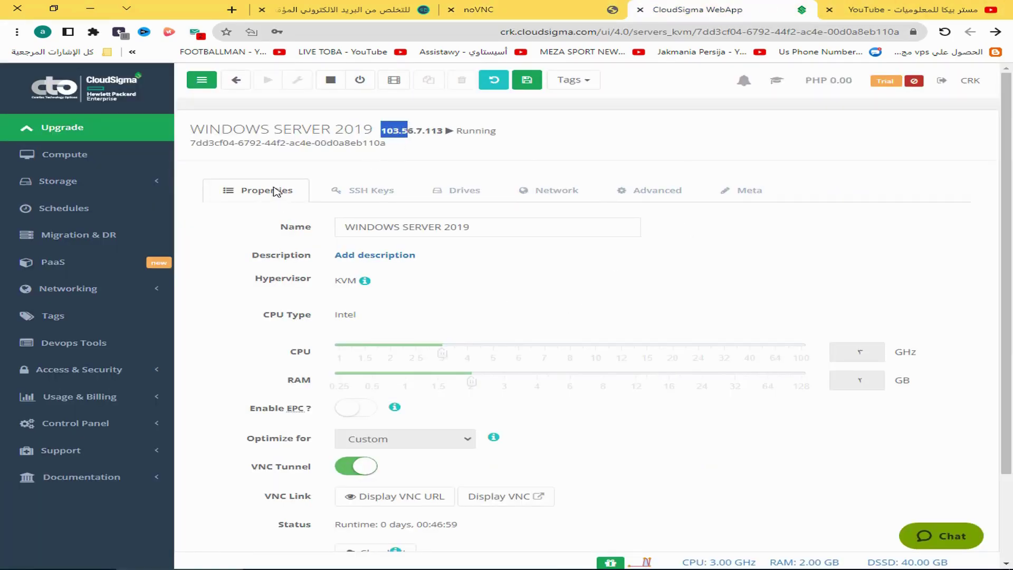
pyautogui.click(48, 159)
pyautogui.click(265, 197)
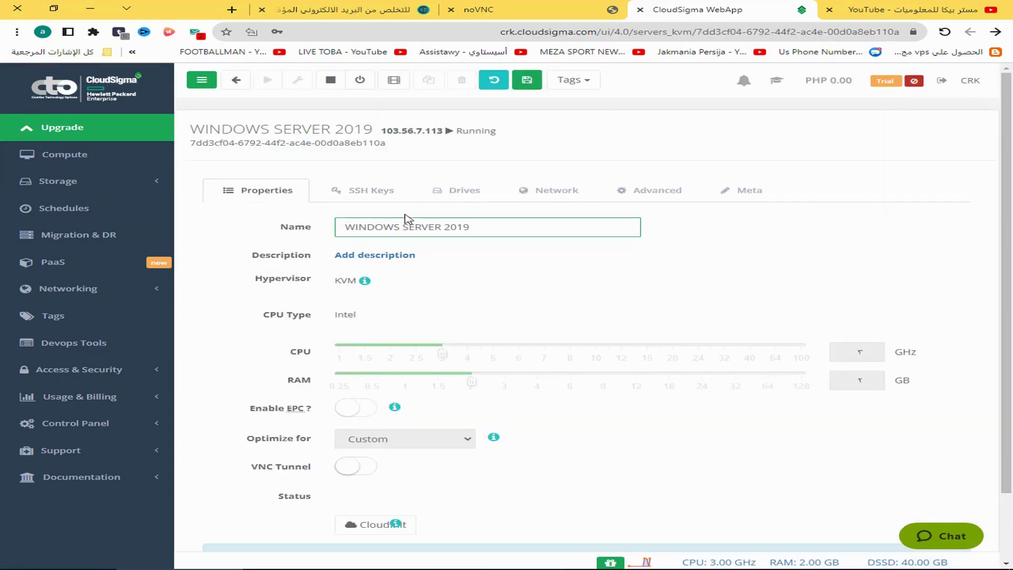
pyautogui.moveTo(383, 130); pyautogui.dragTo(442, 131)
pyautogui.hotkey('ctrl', 'c')
pyautogui.press('super')
# Launch Remote Desktop Connection and connect to 103.56.7.113
pyautogui.write('rem')
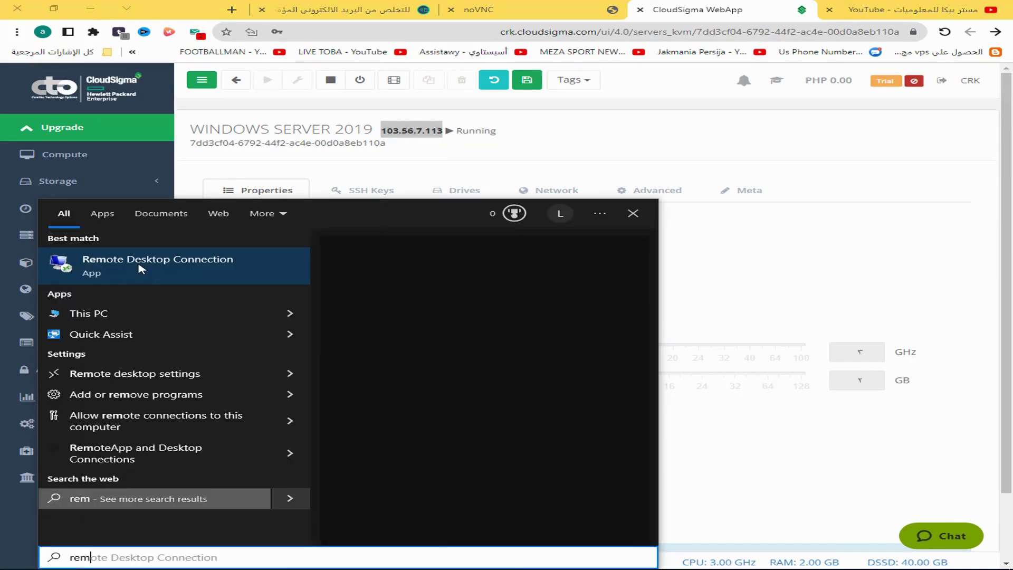
pyautogui.click(140, 267)
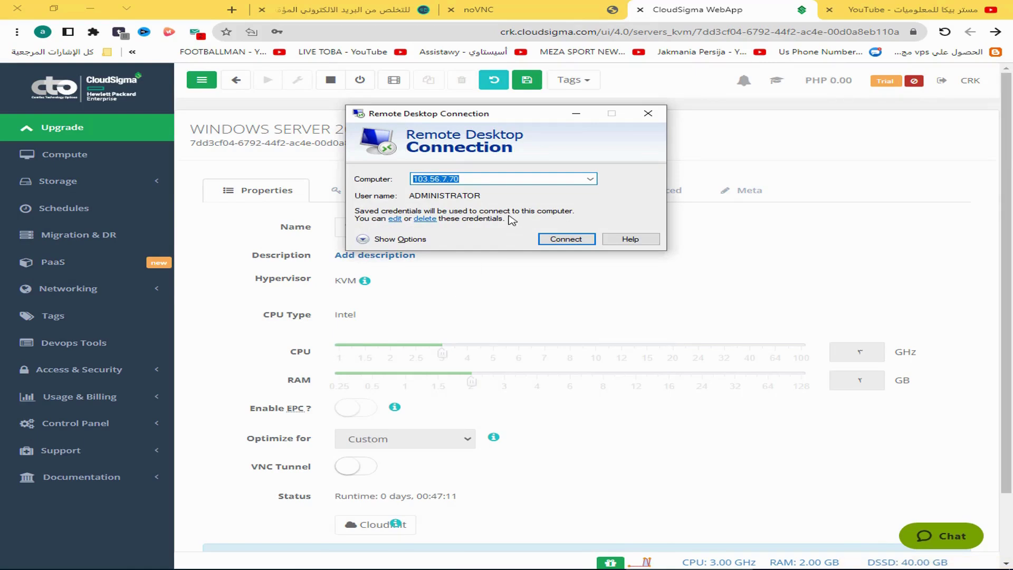
pyautogui.hotkey('ctrl', 'v')
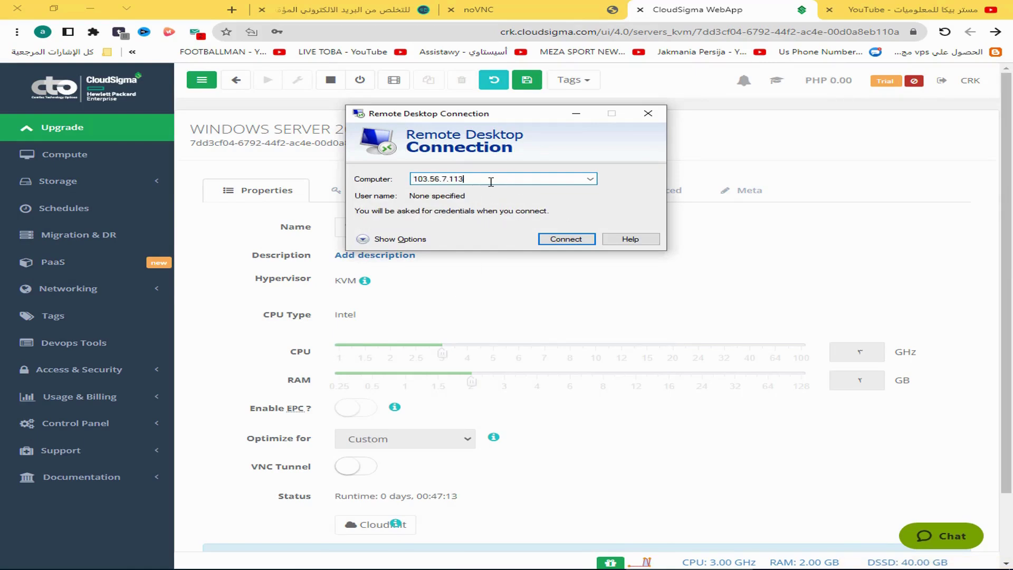
pyautogui.click(565, 241)
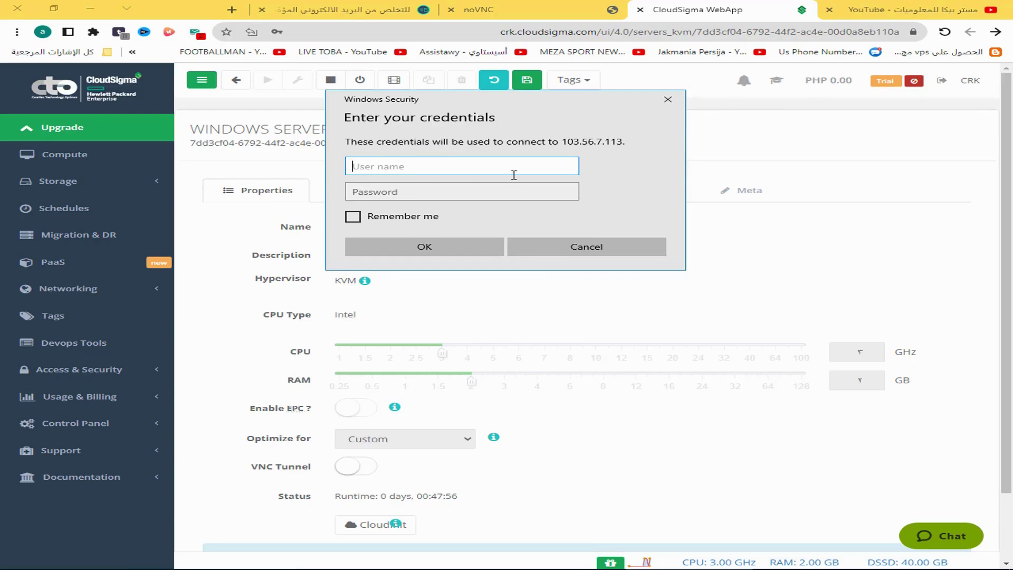
# Log in as the administrator with remembered credentials and permanently accept the server's certificate
pyautogui.write('a')
pyautogui.press('BackSpace')
pyautogui.write('ADMINISTERATOR')
pyautogui.press('Tab')
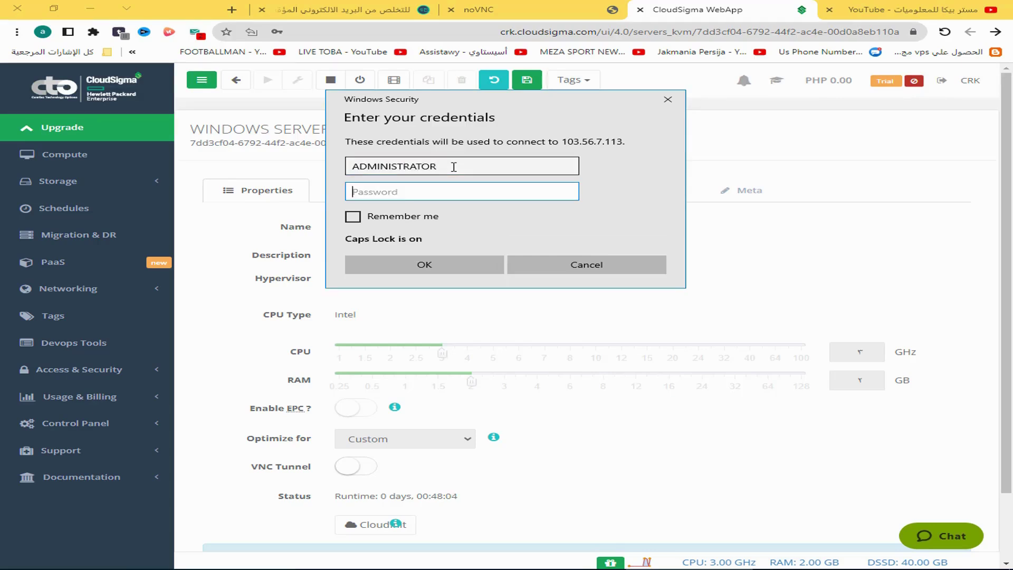
pyautogui.press('capslock')
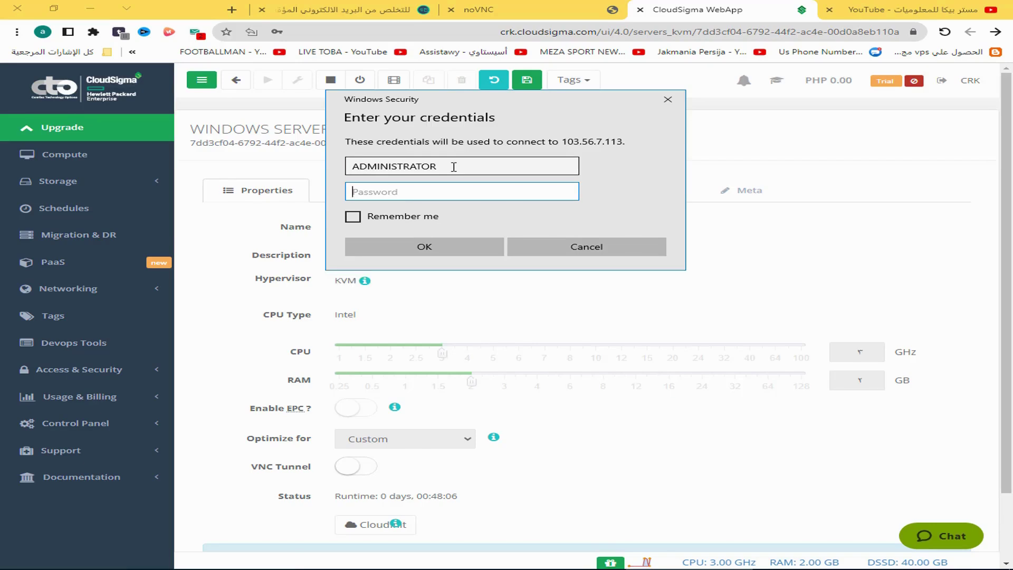
pyautogui.press('capslock')
pyautogui.write('A')
pyautogui.press('capslock')
pyautogui.write('********')
pyautogui.click(353, 216)
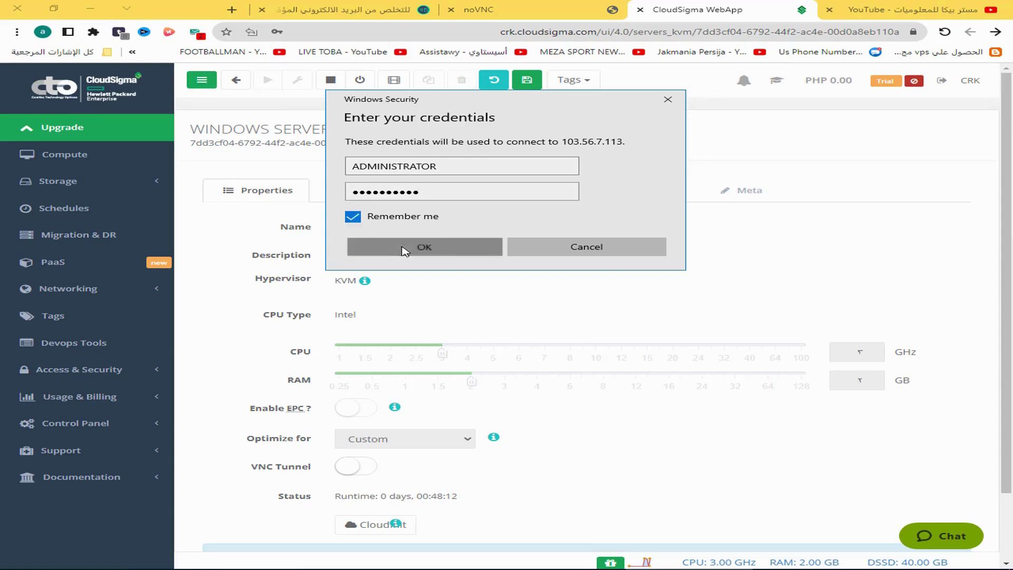
pyautogui.click(404, 251)
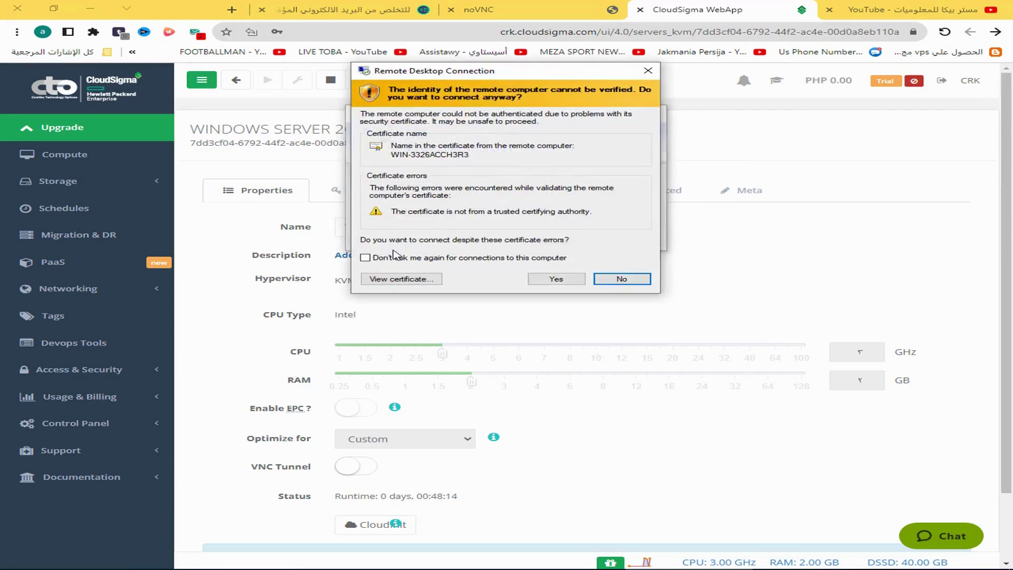
pyautogui.click(373, 258)
pyautogui.click(558, 280)
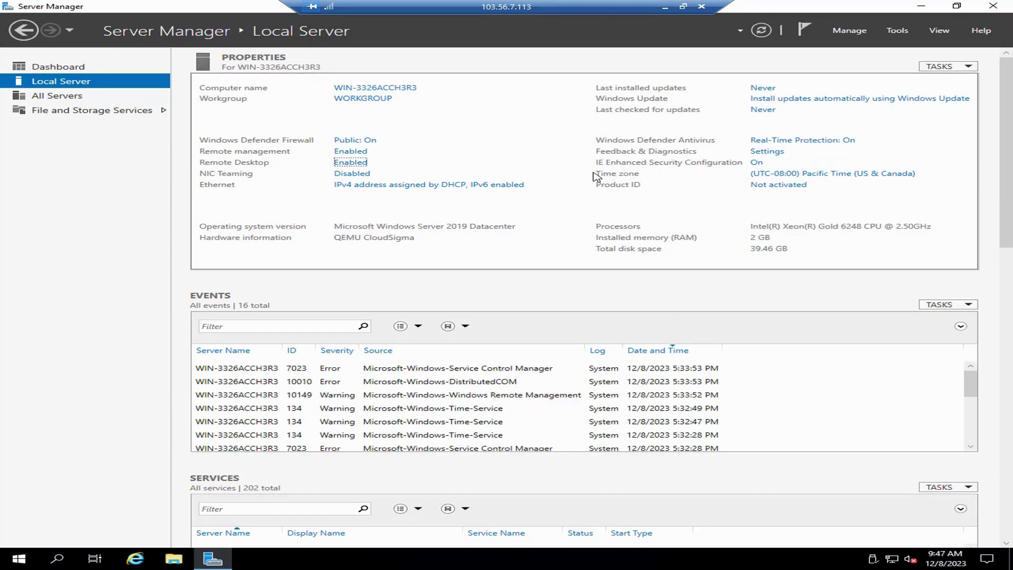
# Close Server Manager, then launch and close Internet Explorer on the remote server
pyautogui.hotkey('alt', 'F4')
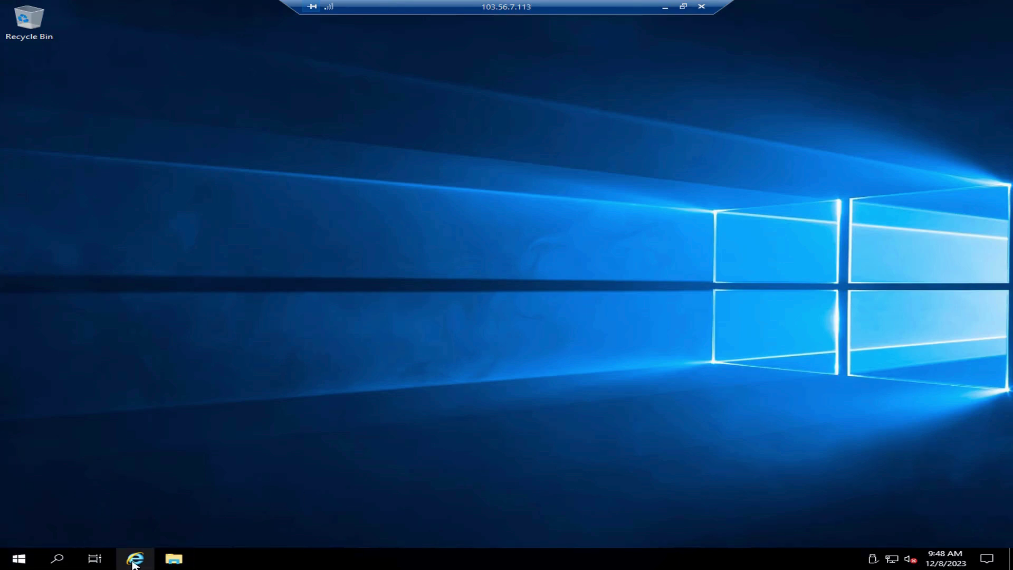
pyautogui.press('super')
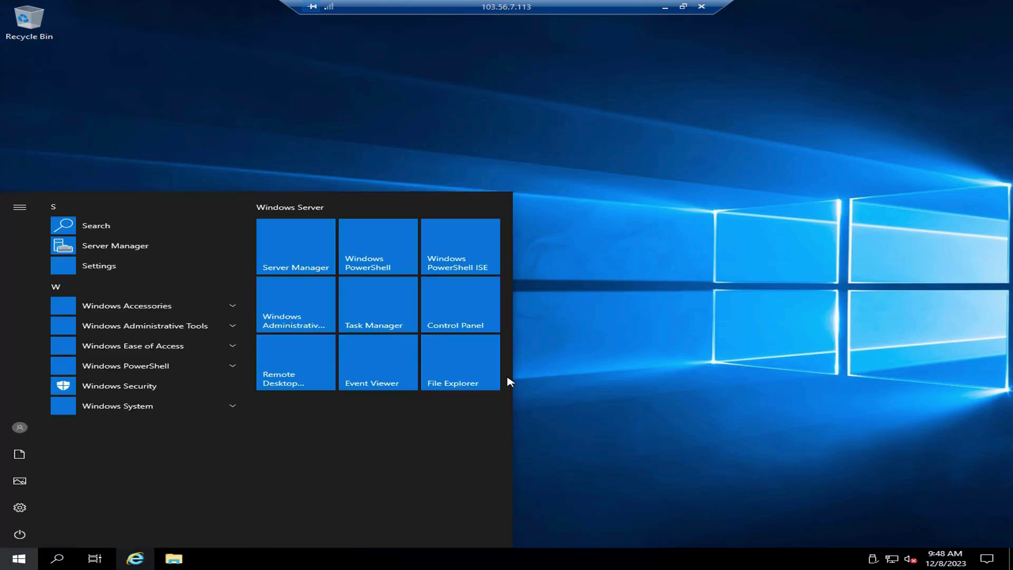
pyautogui.click(63, 265)
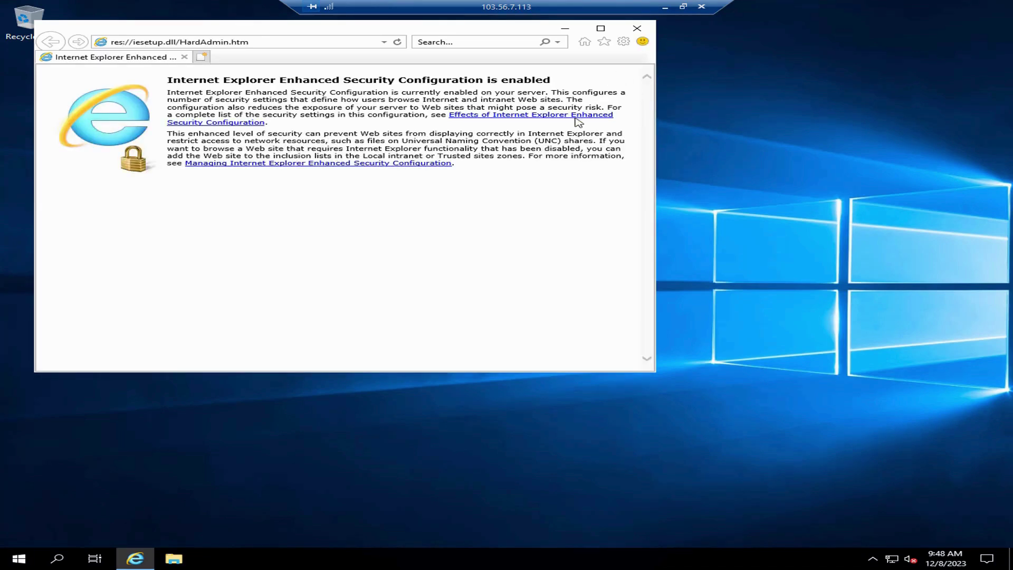
pyautogui.click(637, 28)
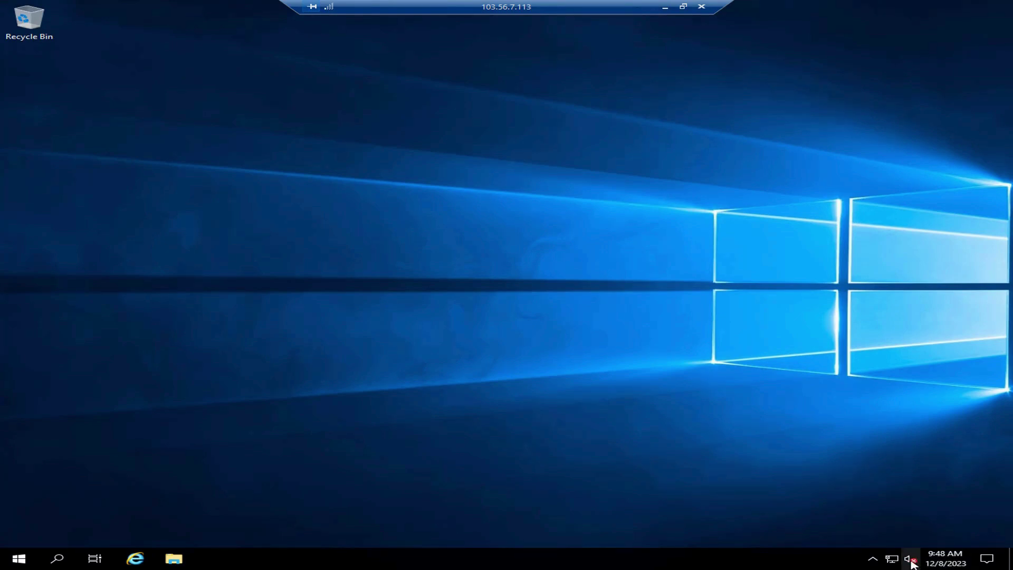
# Enable the server's Windows Audio service through the volume icon's Sounds settings
pyautogui.rightClick(914, 561)
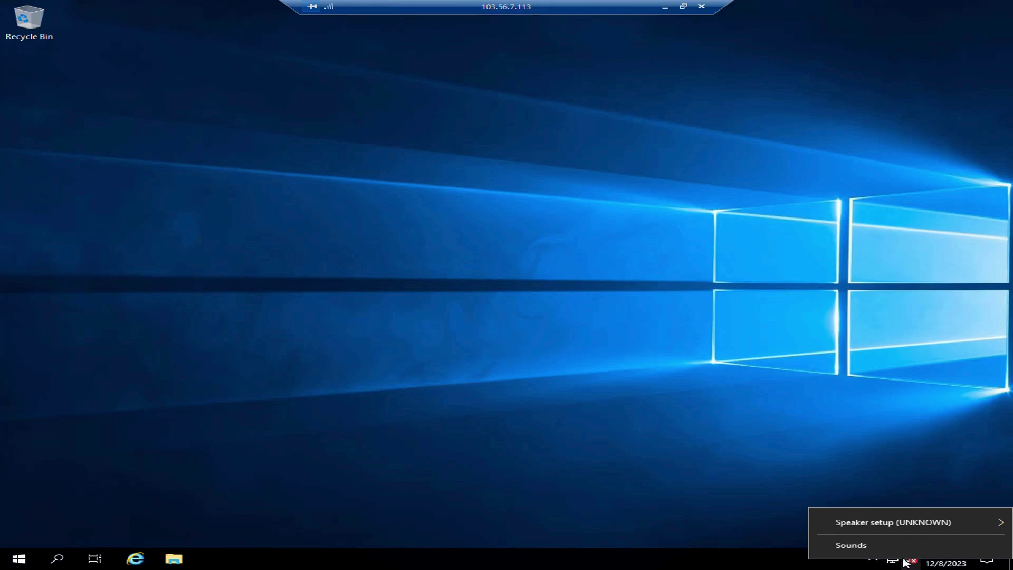
pyautogui.click(870, 551)
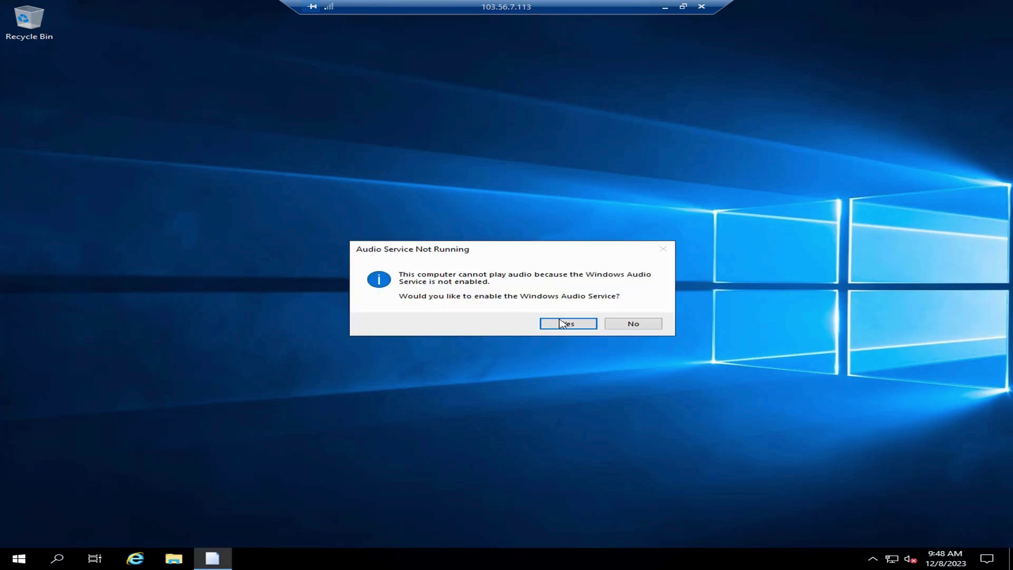
pyautogui.click(568, 324)
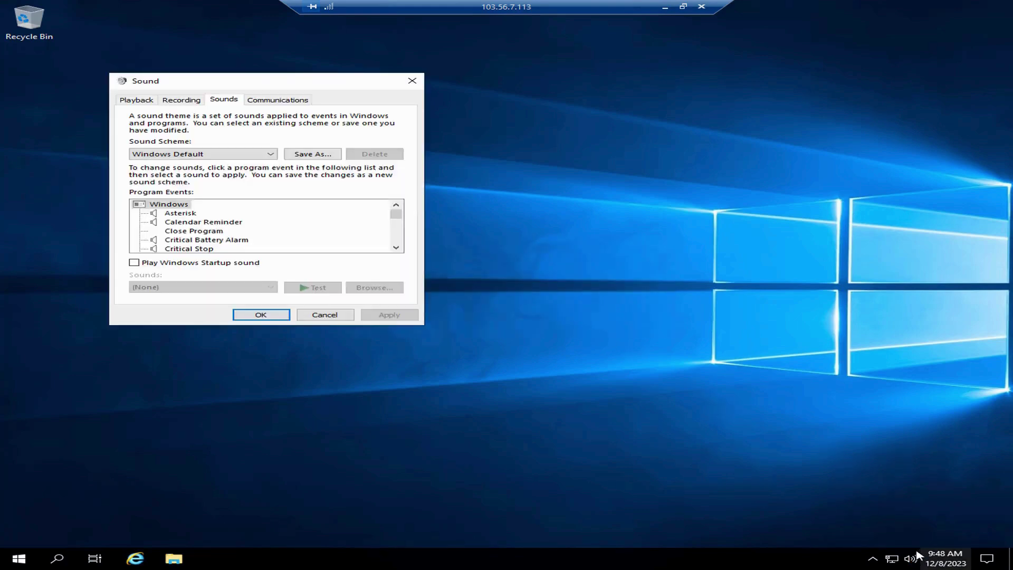
pyautogui.click(267, 315)
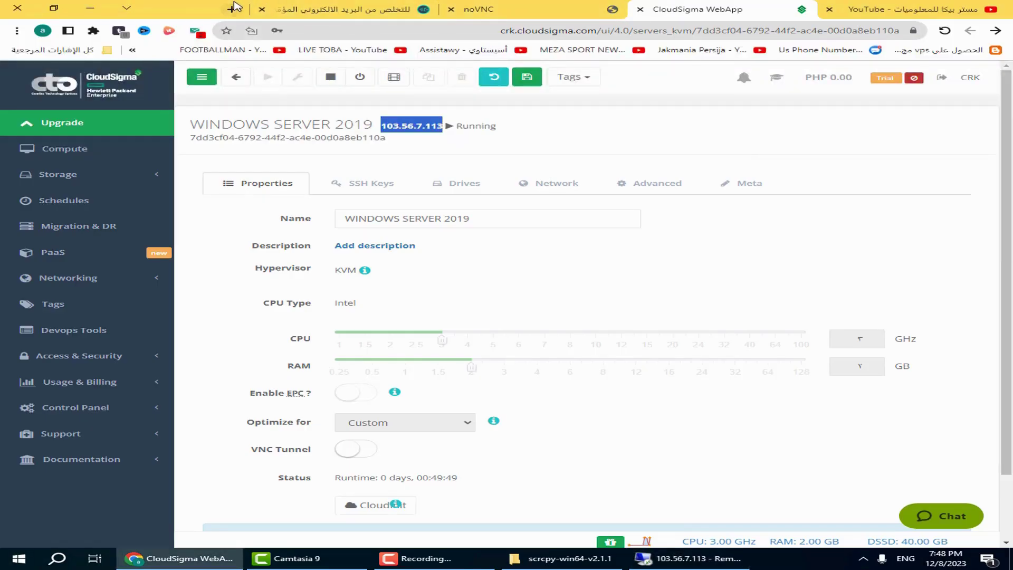
# In a new tab, search the web for 'chtrome تنزيل' to find the Chrome download
pyautogui.click(232, 9)
pyautogui.write('c')
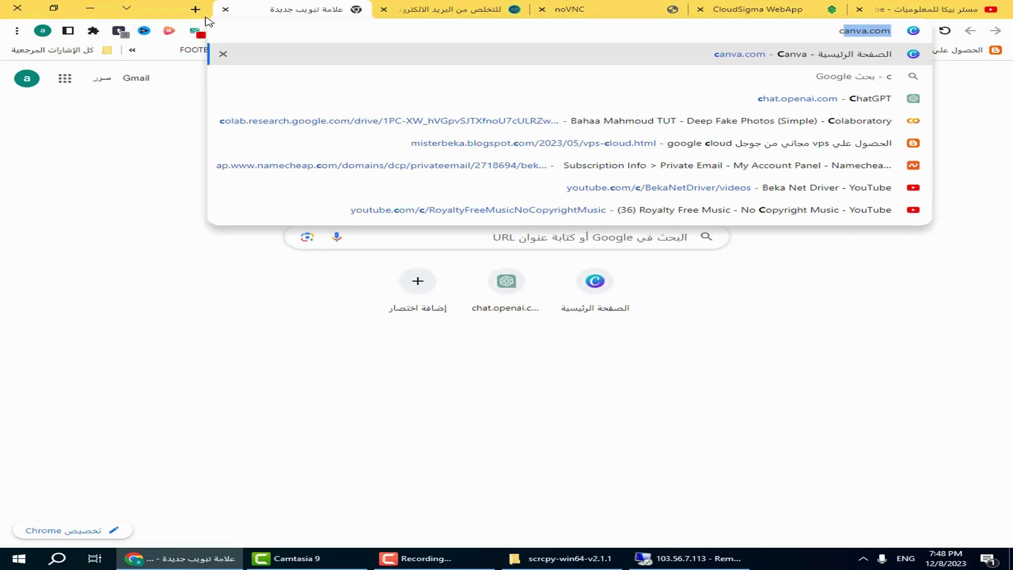
pyautogui.write('htrome')
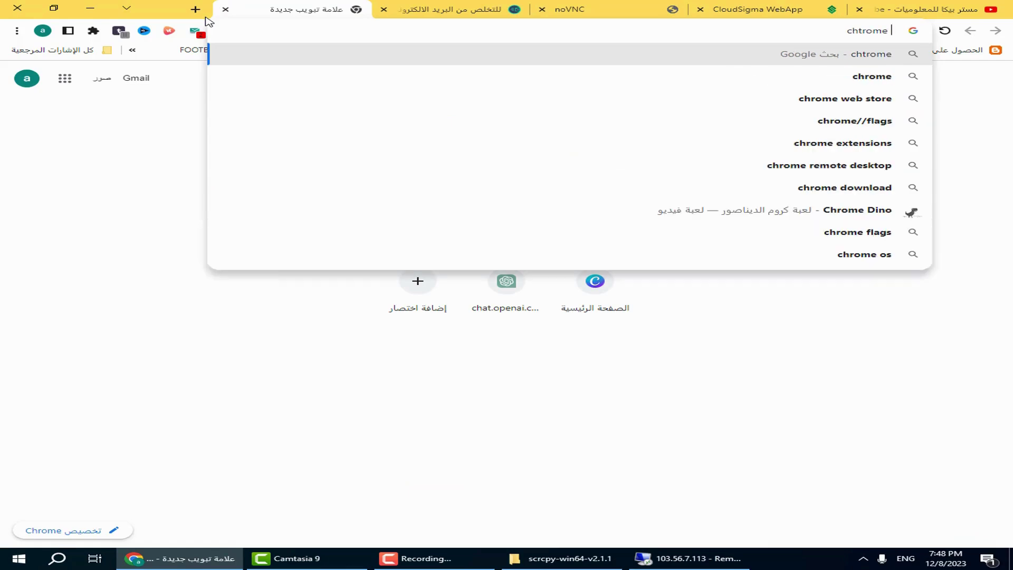
pyautogui.hotkey('alt', 'shift')
pyautogui.write('تنزيل')
pyautogui.press('Return')
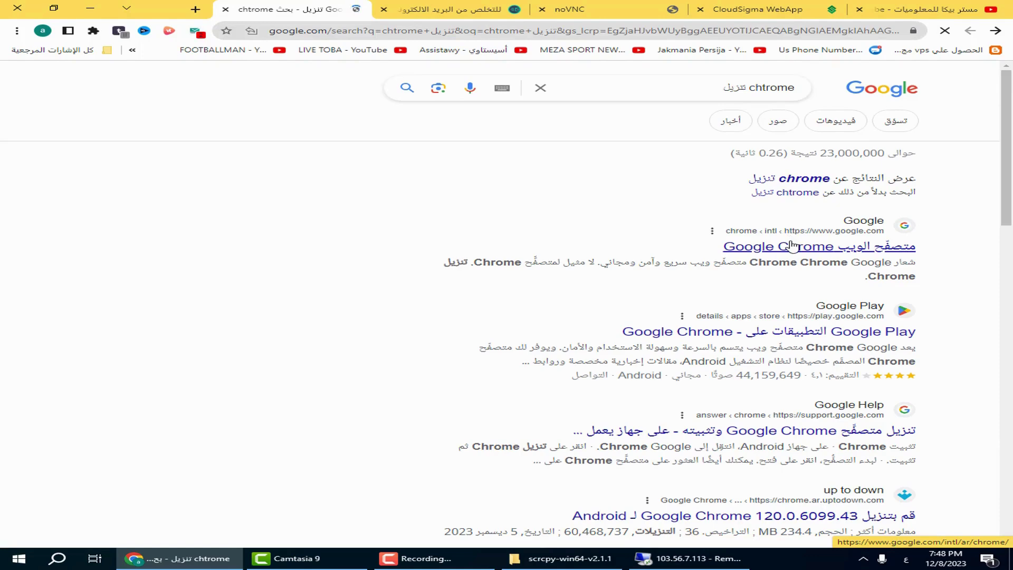
# Download the ChromeSetup (5).exe installer from Google's Chrome download page
pyautogui.click(791, 245)
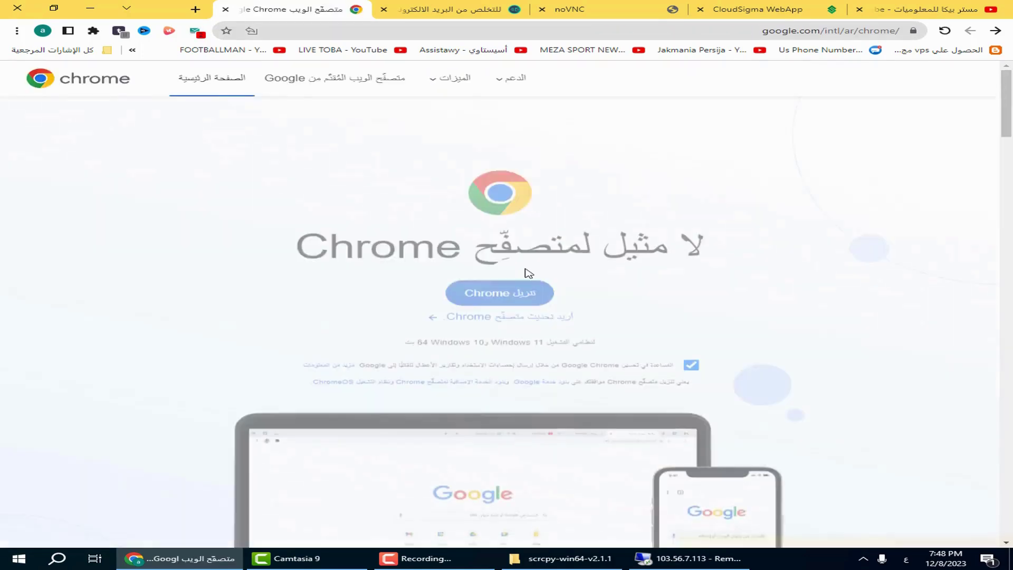
pyautogui.click(501, 294)
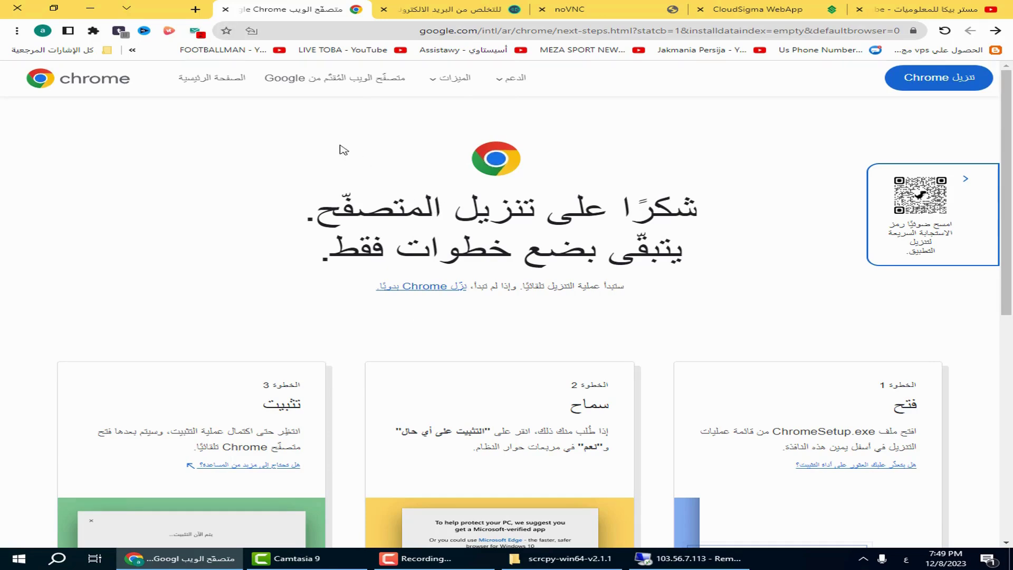
pyautogui.click(415, 289)
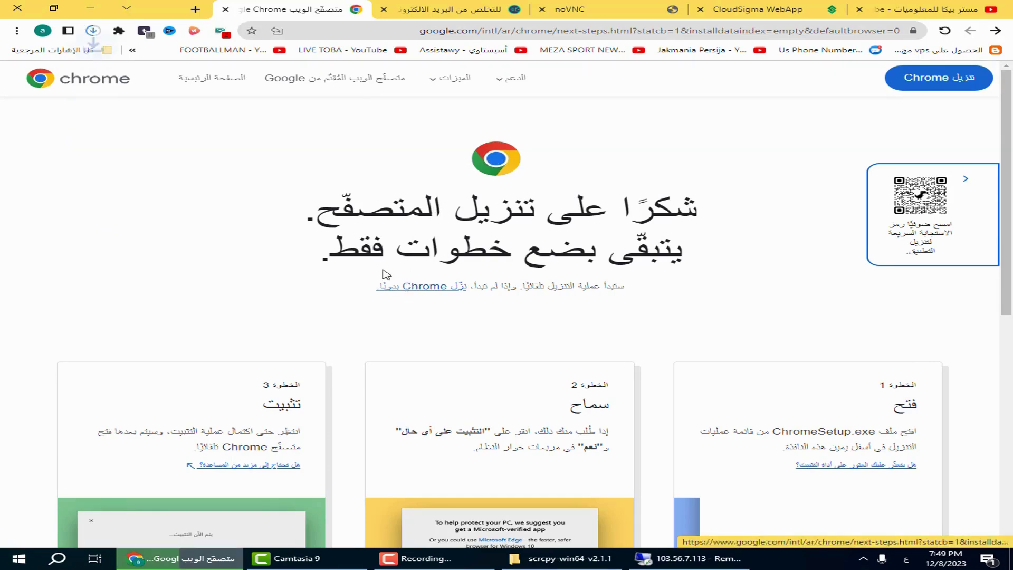
pyautogui.click(95, 32)
pyautogui.click(93, 30)
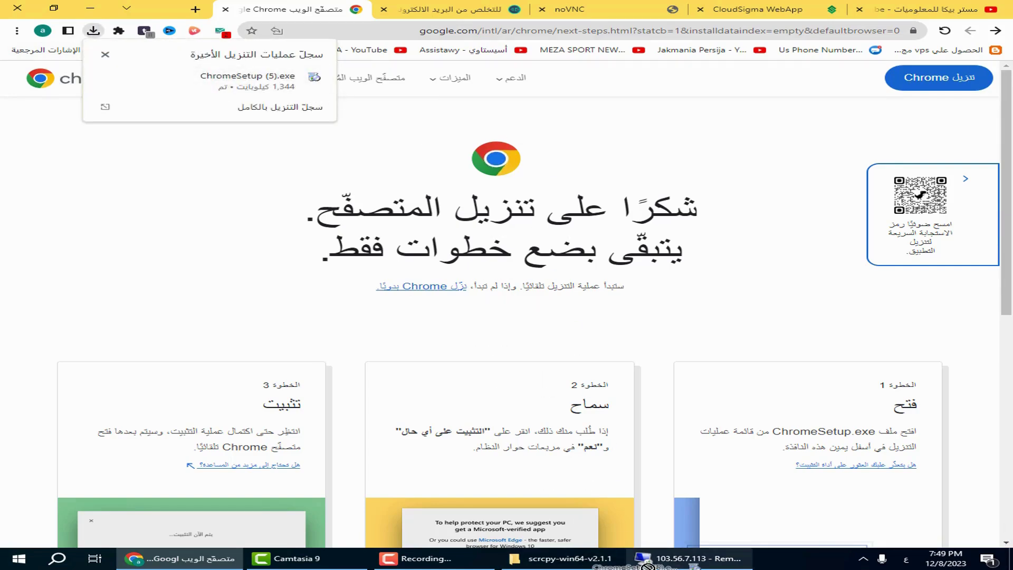
pyautogui.click(681, 558)
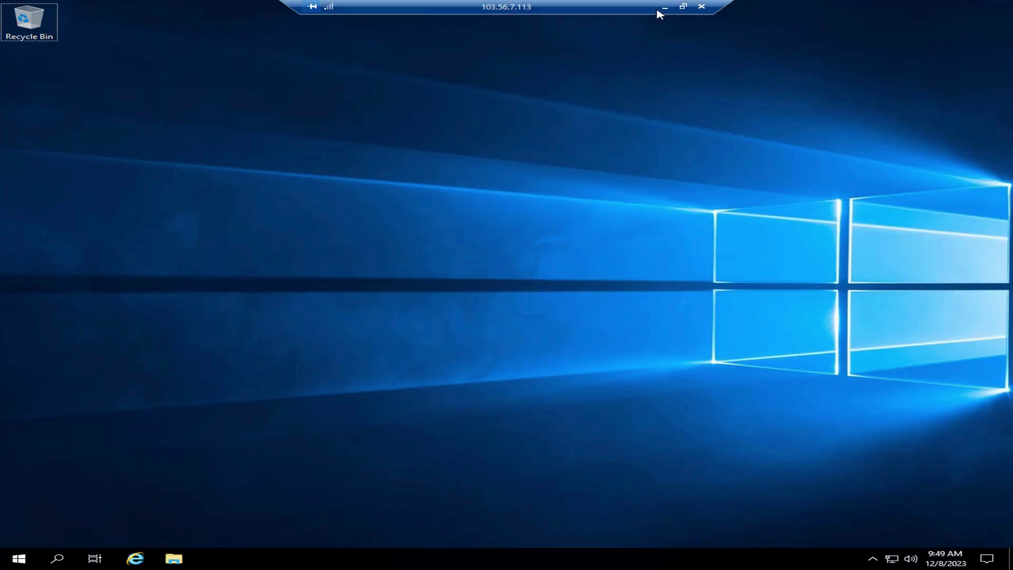
# Locate ChromeSetup (5) in the local Downloads folder and copy it for the remote session
pyautogui.click(665, 7)
pyautogui.rightClick(192, 77)
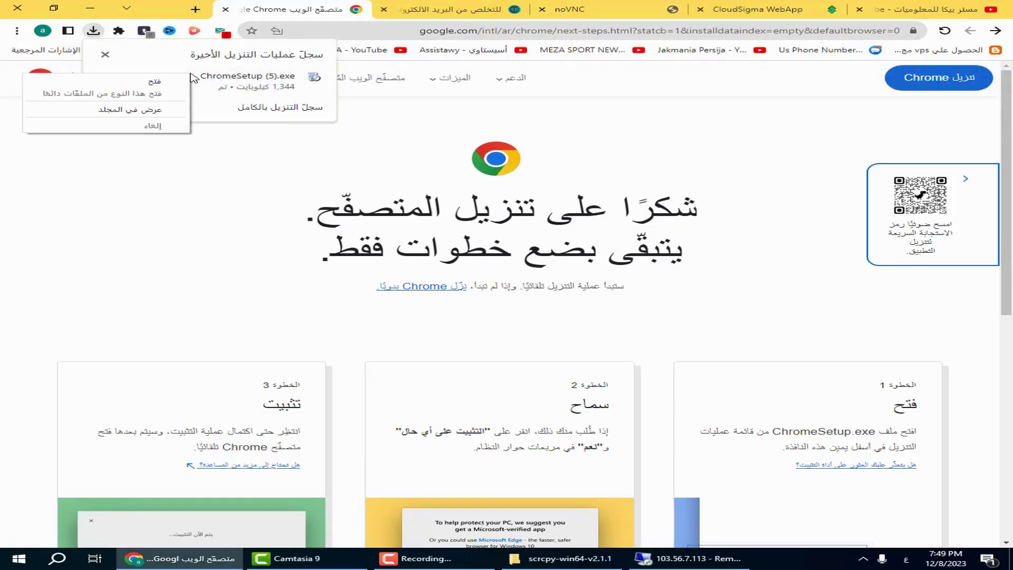
pyautogui.click(169, 109)
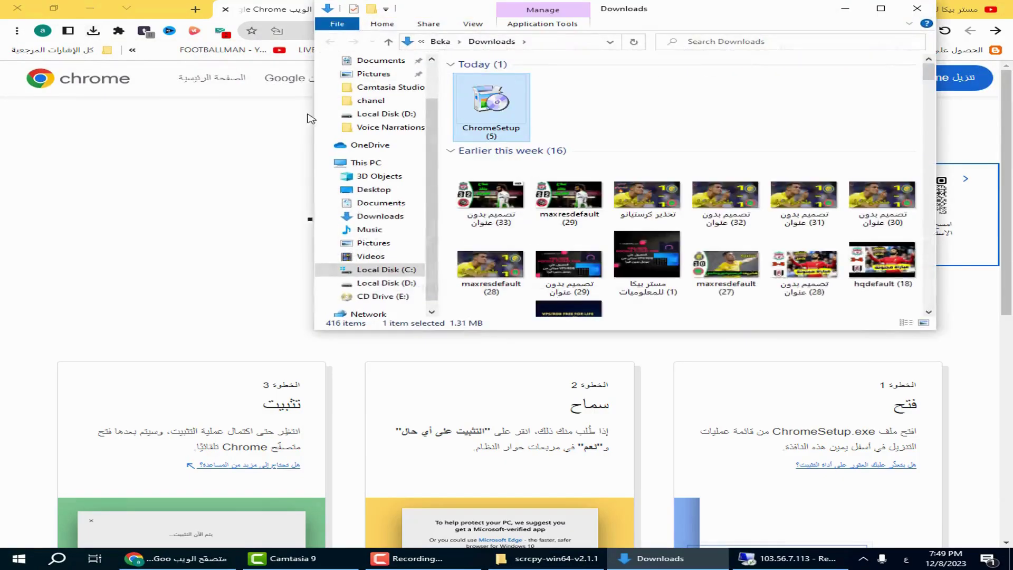
pyautogui.doubleClick(486, 107)
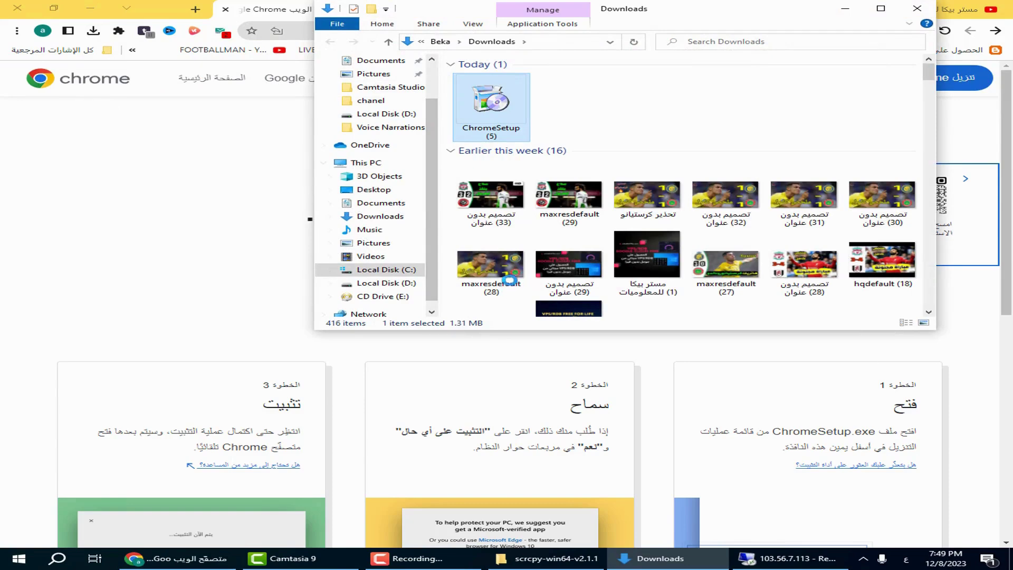
pyautogui.rightClick(488, 107)
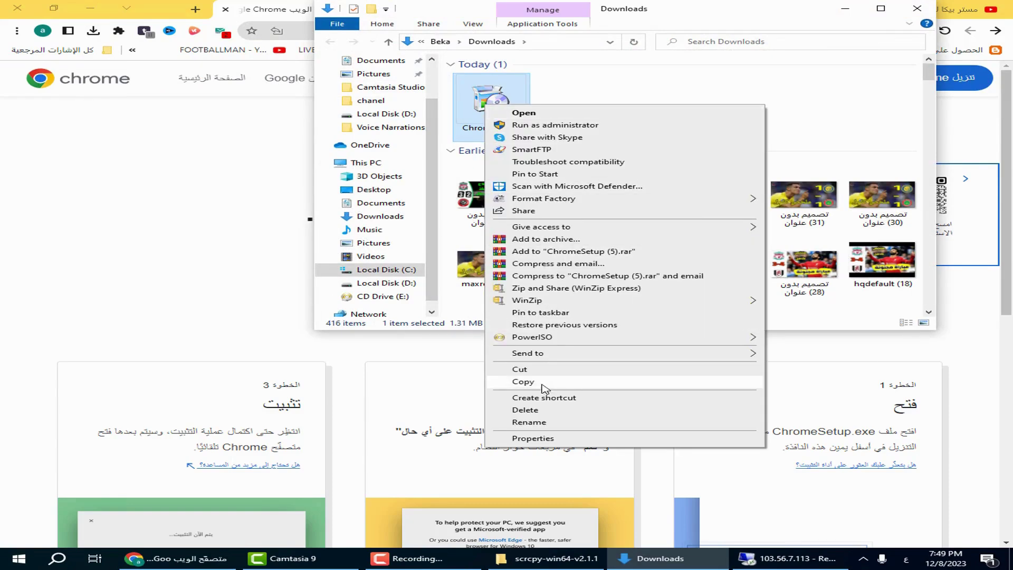
pyautogui.click(546, 384)
pyautogui.click(819, 554)
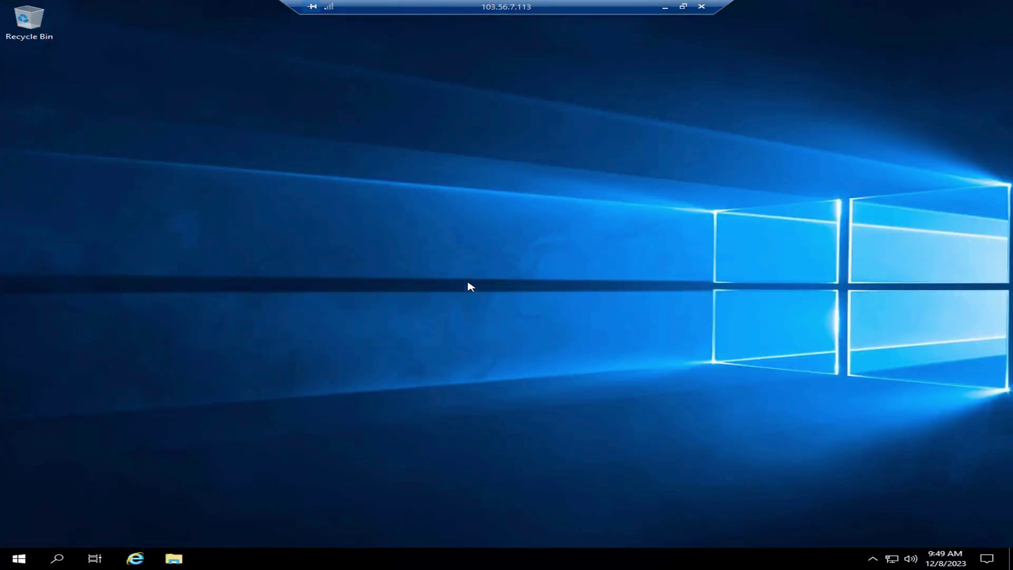
# Paste ChromeSetup (5).exe onto the remote server's desktop and launch it
pyautogui.rightClick(501, 289)
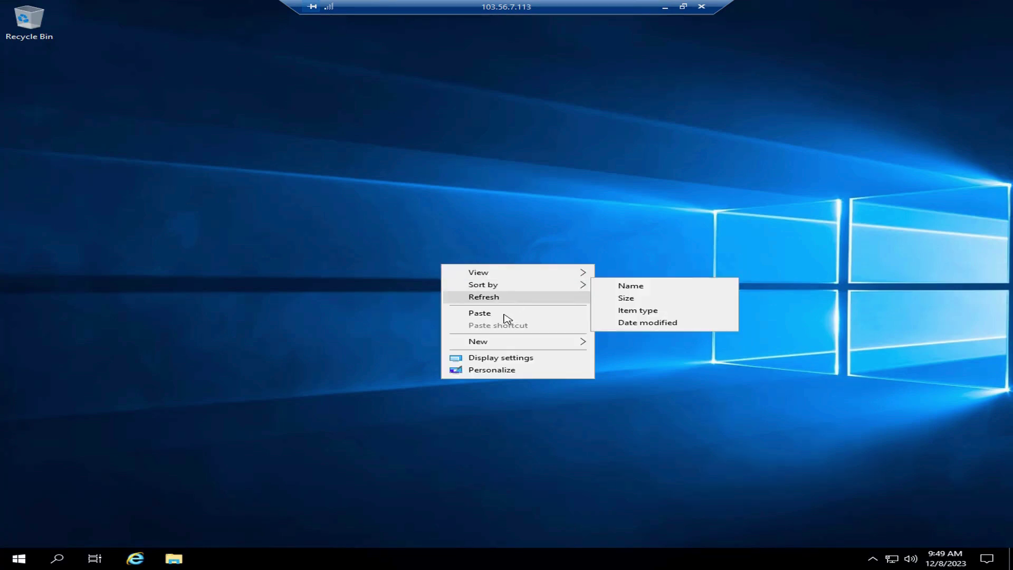
pyautogui.click(503, 315)
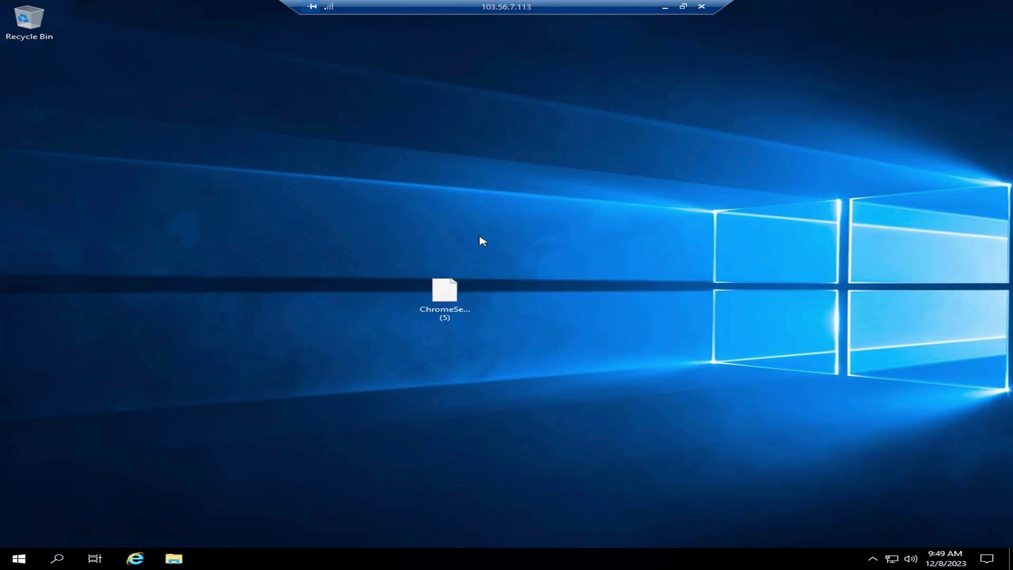
pyautogui.doubleClick(443, 299)
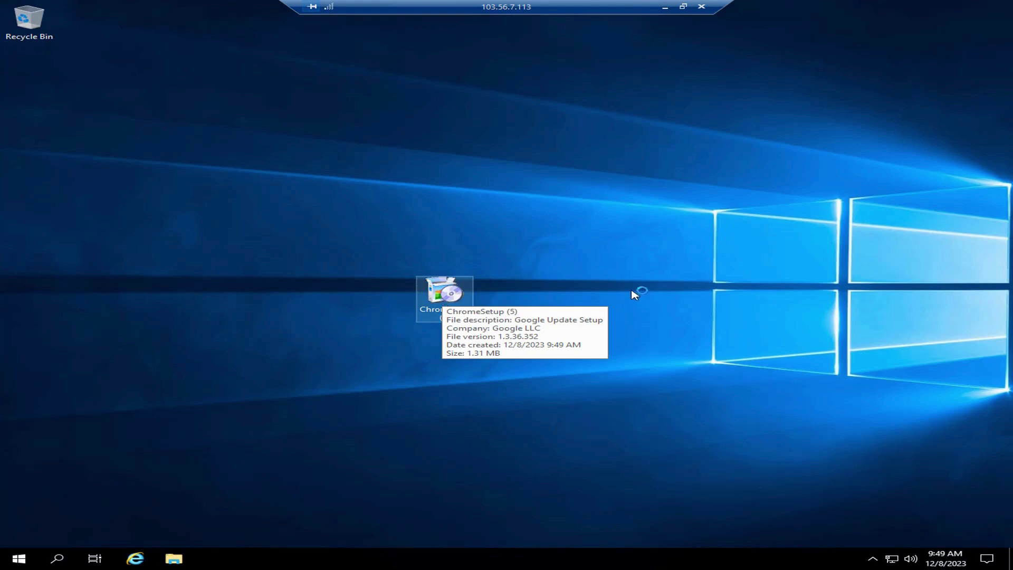